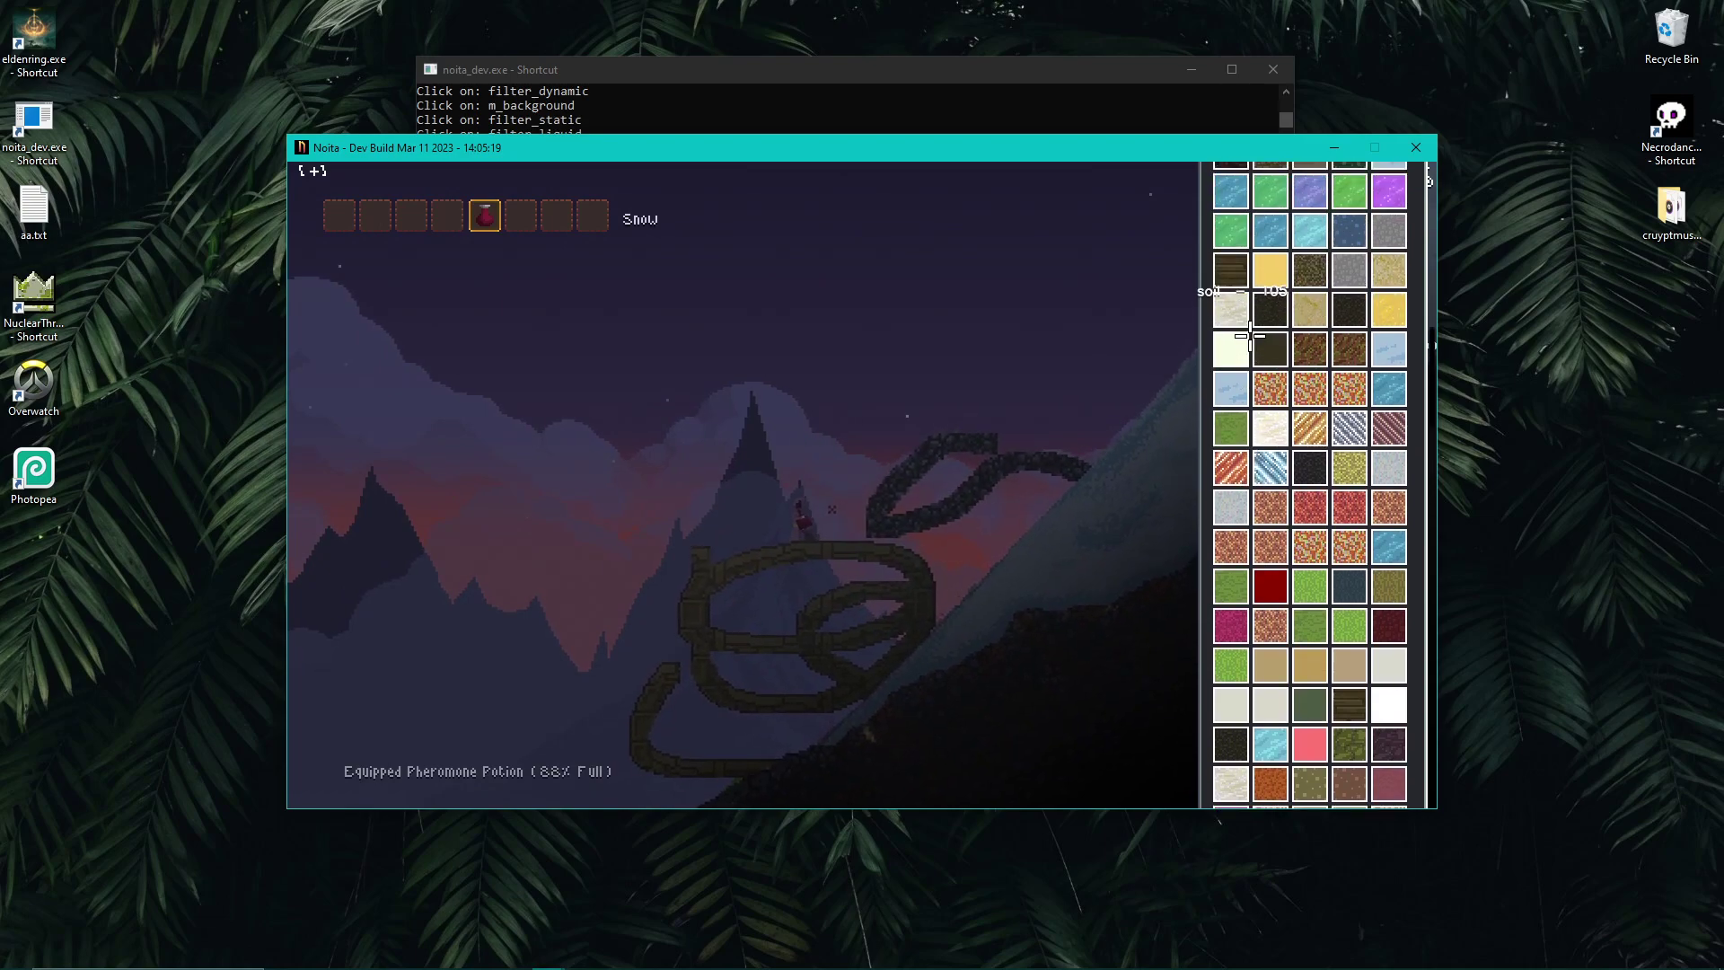
# Draw a U-shaped container in the air beside the brick loops and filter the material palette to liquids
pyautogui.moveTo(433, 555)
pyautogui.mouseDown()
pyautogui.moveTo(483, 650)
pyautogui.moveTo(628, 577)
pyautogui.mouseUp()
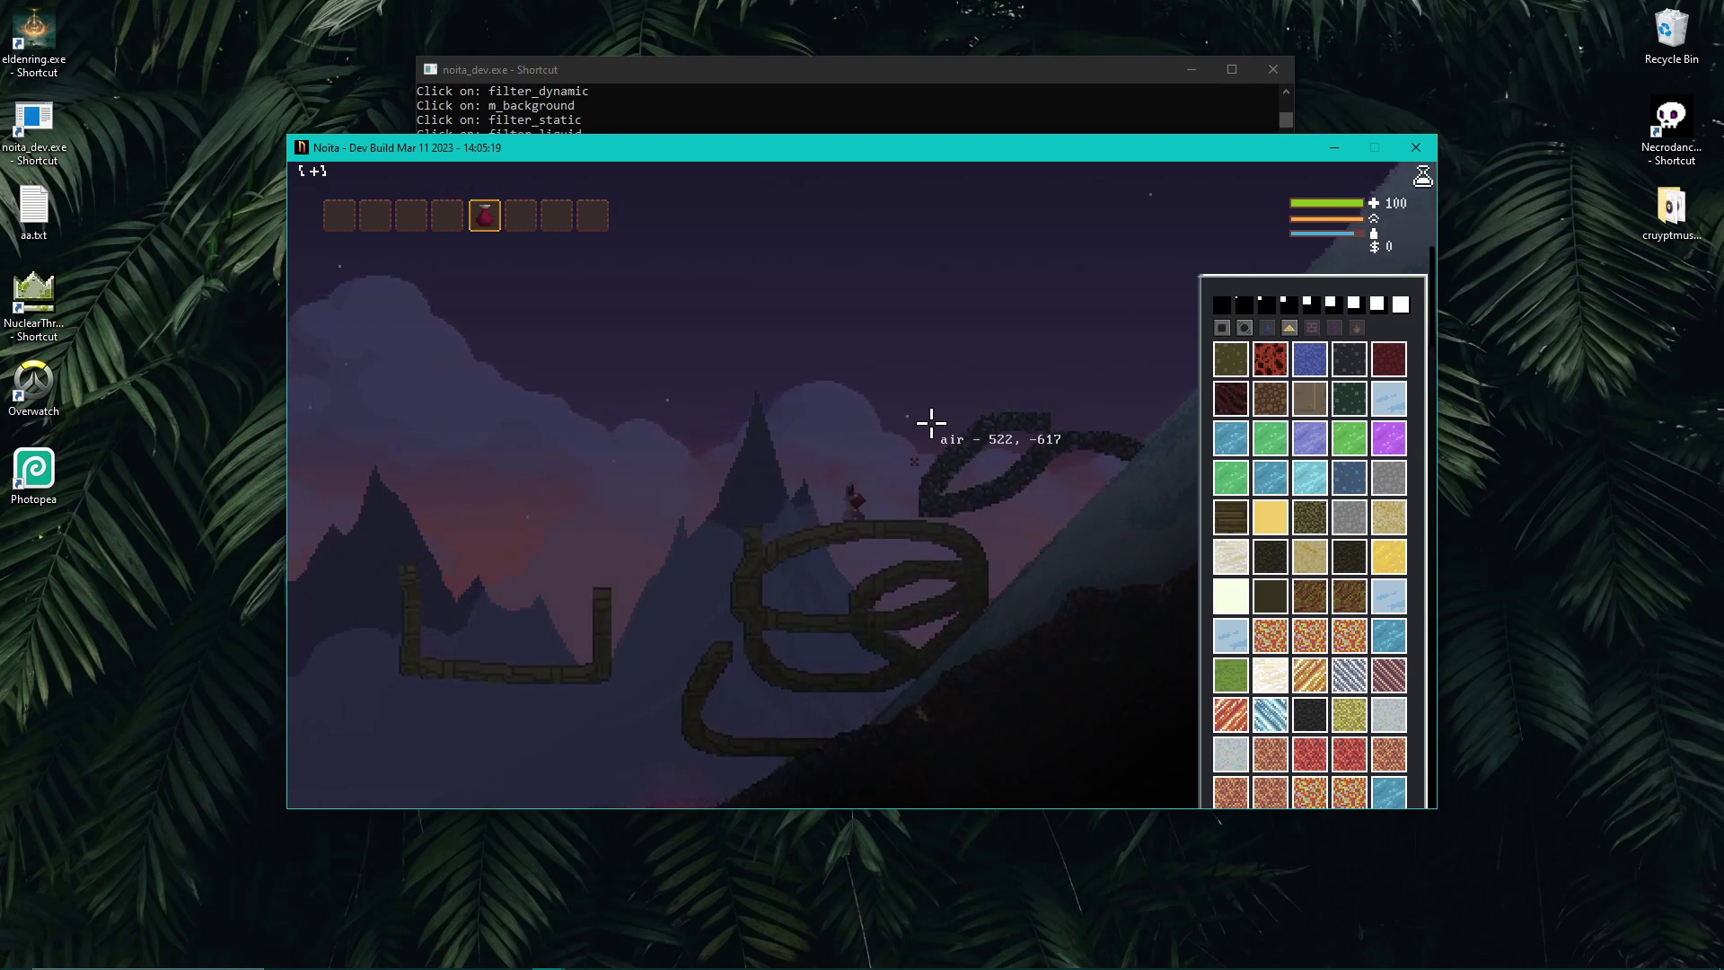
pyautogui.click(1277, 333)
pyautogui.click(1287, 328)
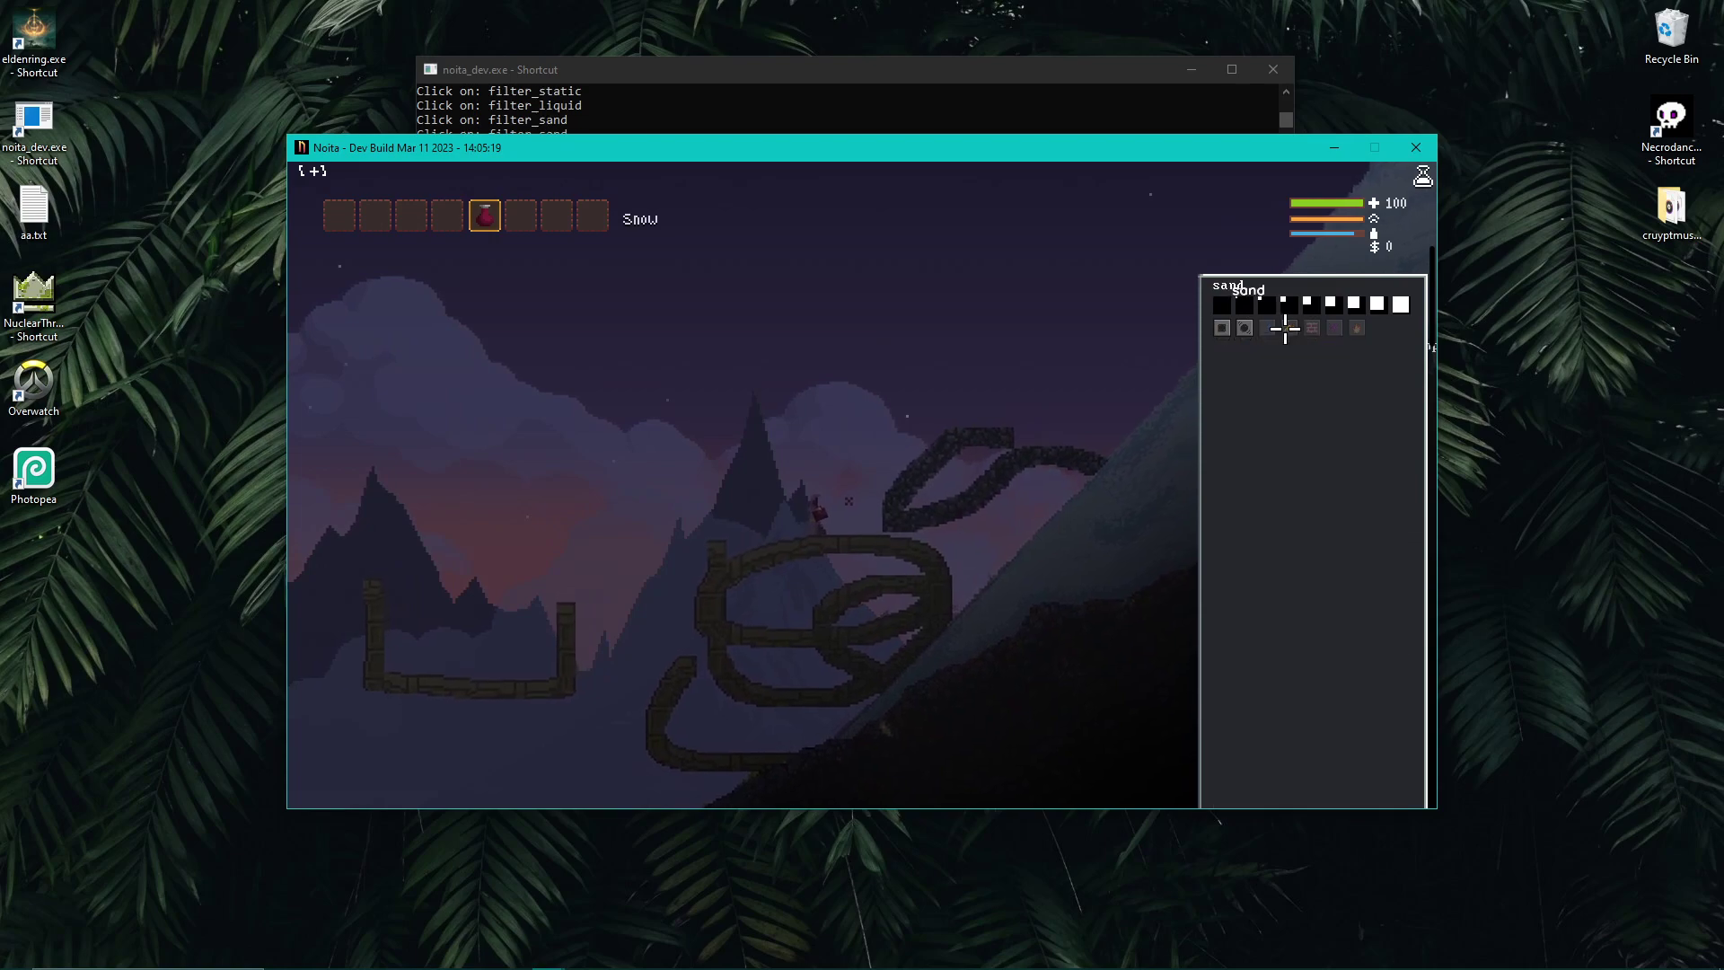
pyautogui.click(1270, 326)
# Fill the U-shaped container with lava, and erase the container along with parts of the neighbouring brickwork loops
pyautogui.scroll(-3, 1311, 629)
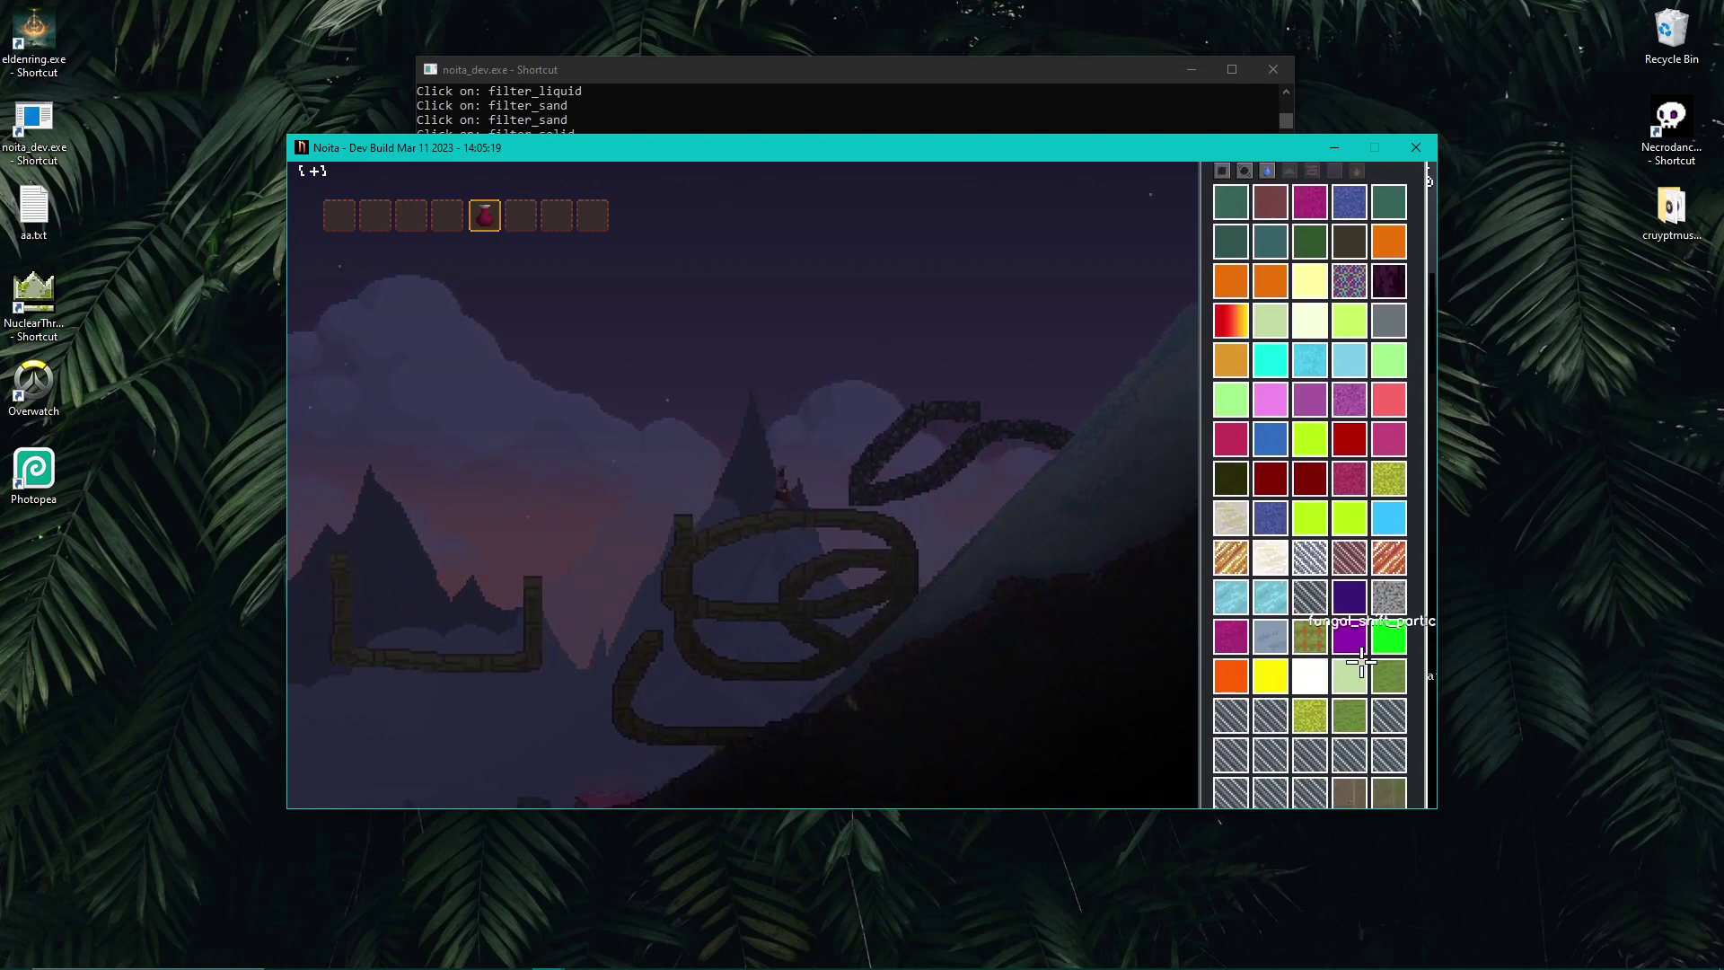
pyautogui.scroll(4, 1239, 629)
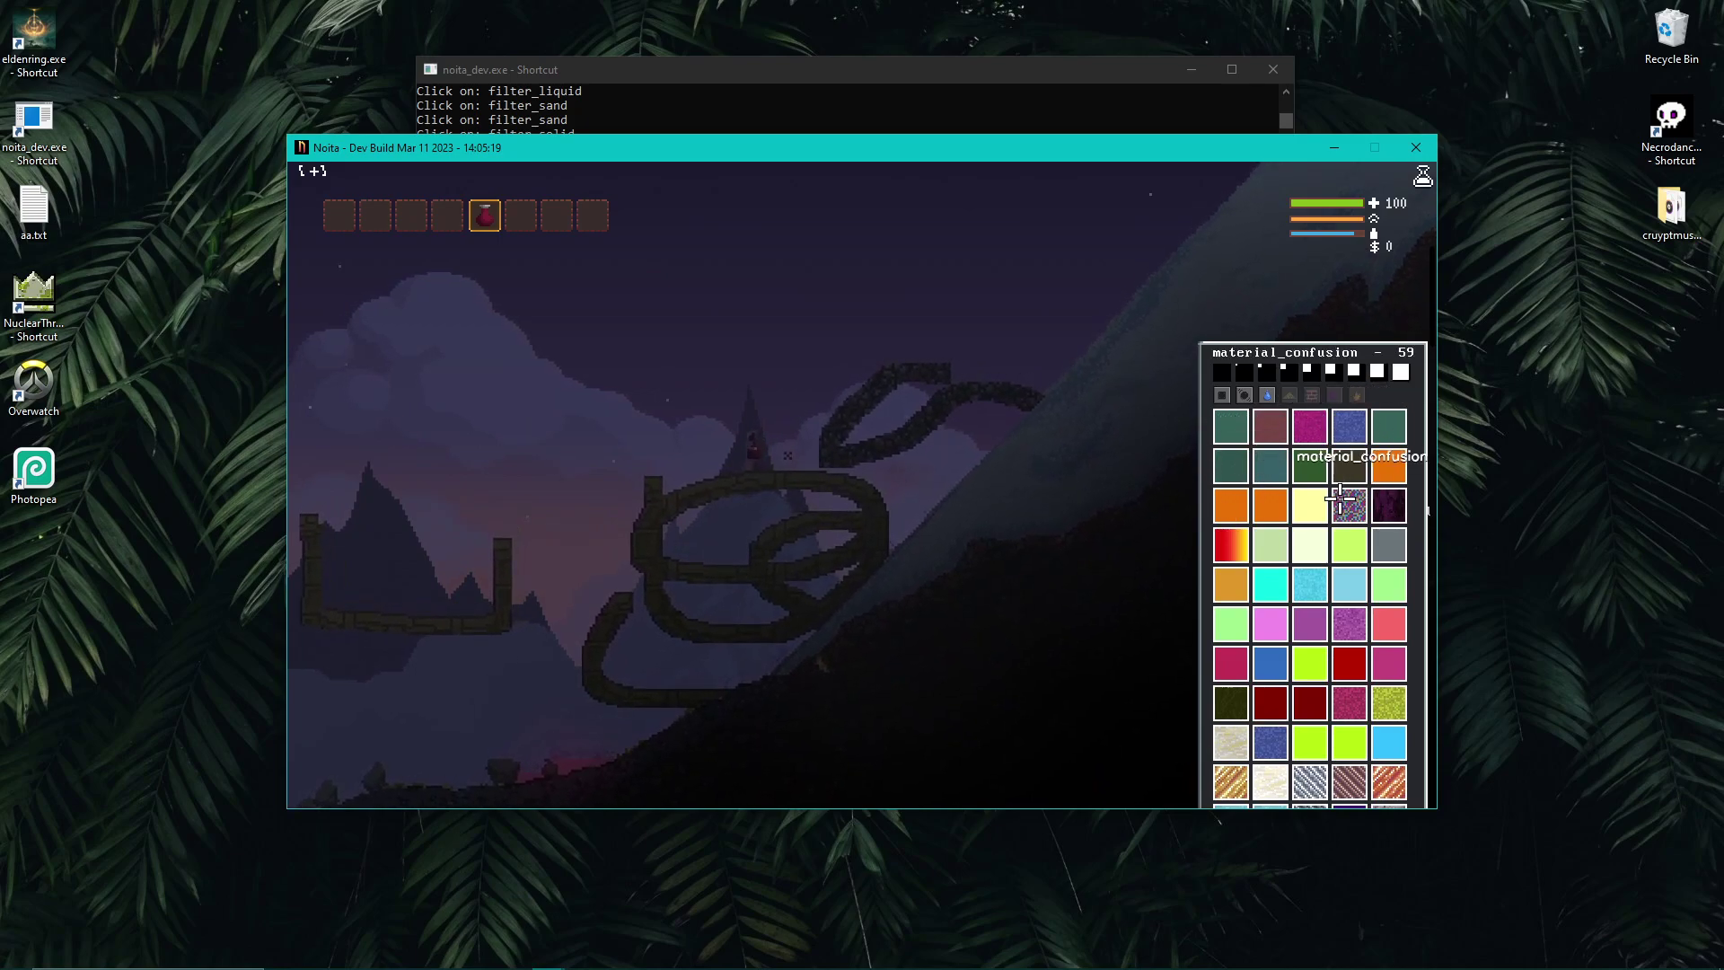
pyautogui.scroll(-3, 1256, 620)
pyautogui.scroll(-6, 1255, 620)
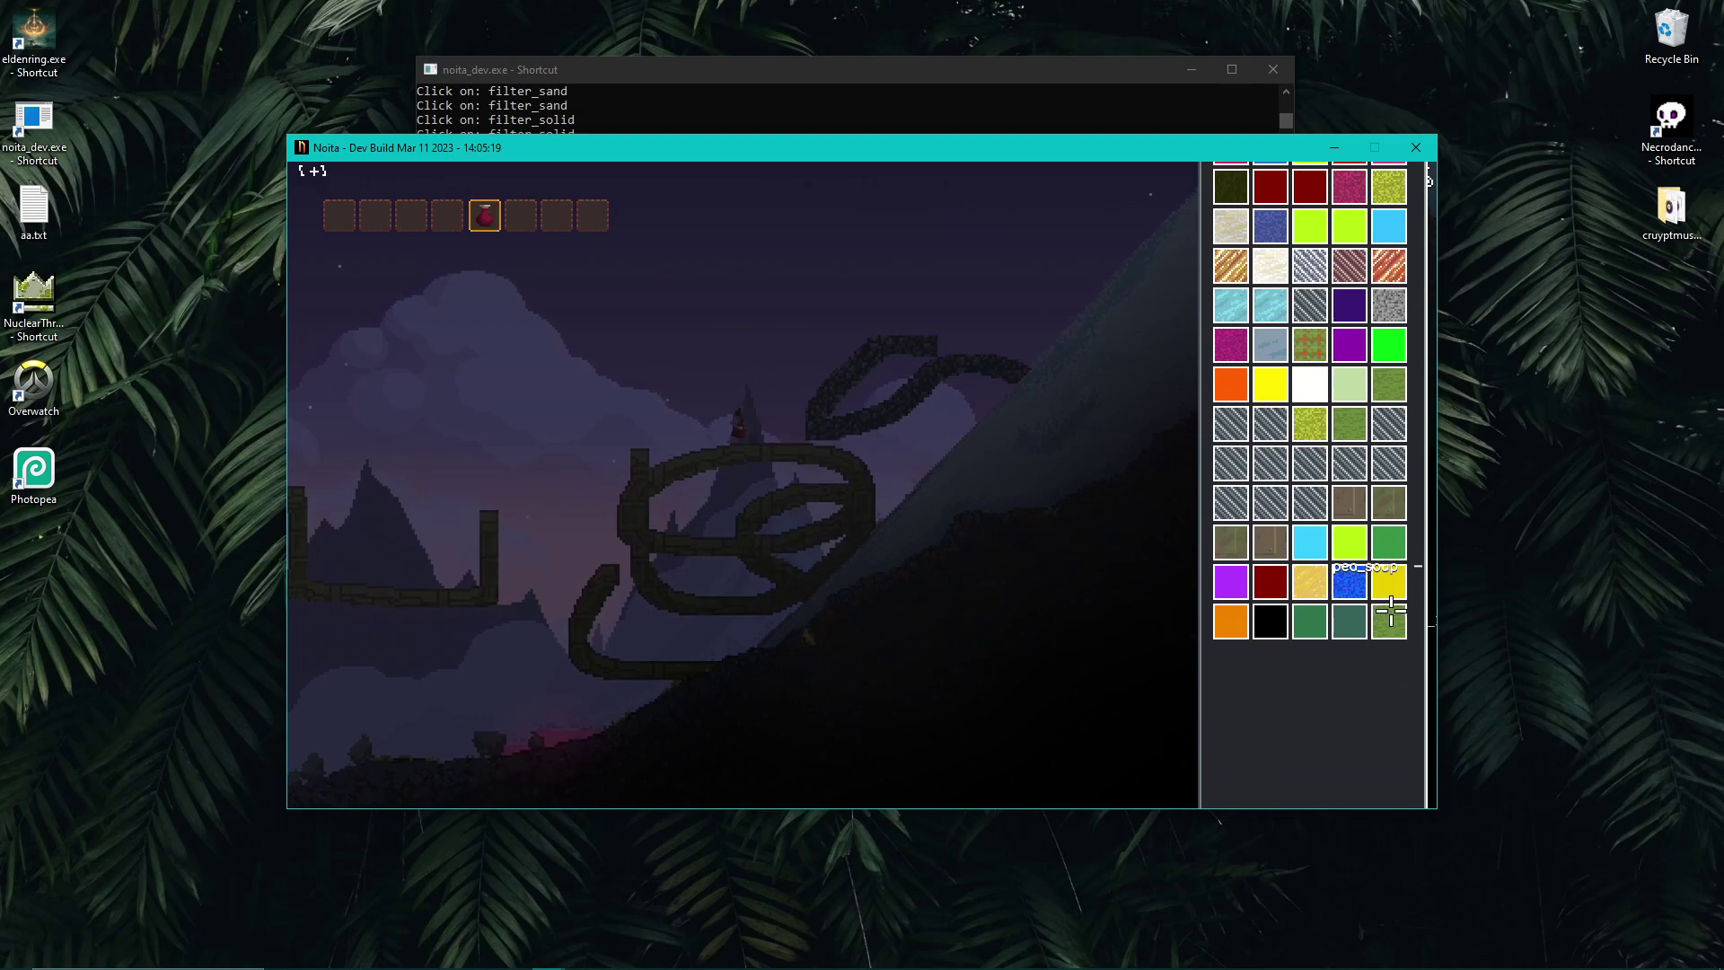
pyautogui.click(1240, 392)
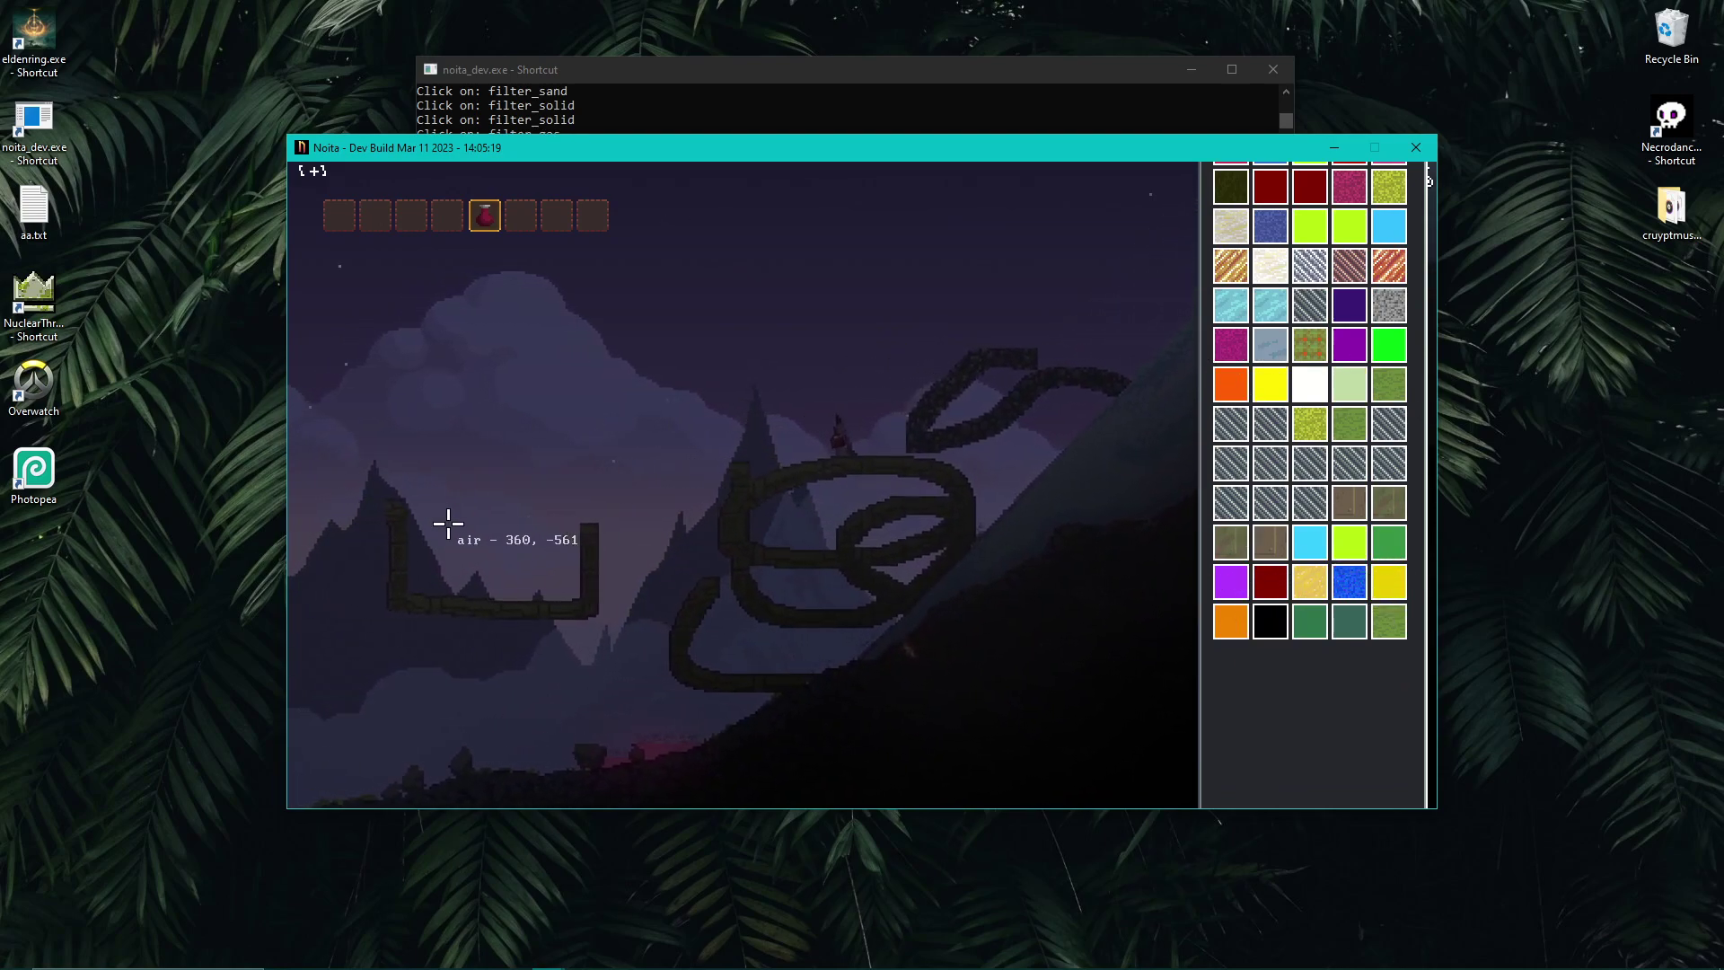
pyautogui.moveTo(463, 531); pyautogui.dragTo(565, 524)
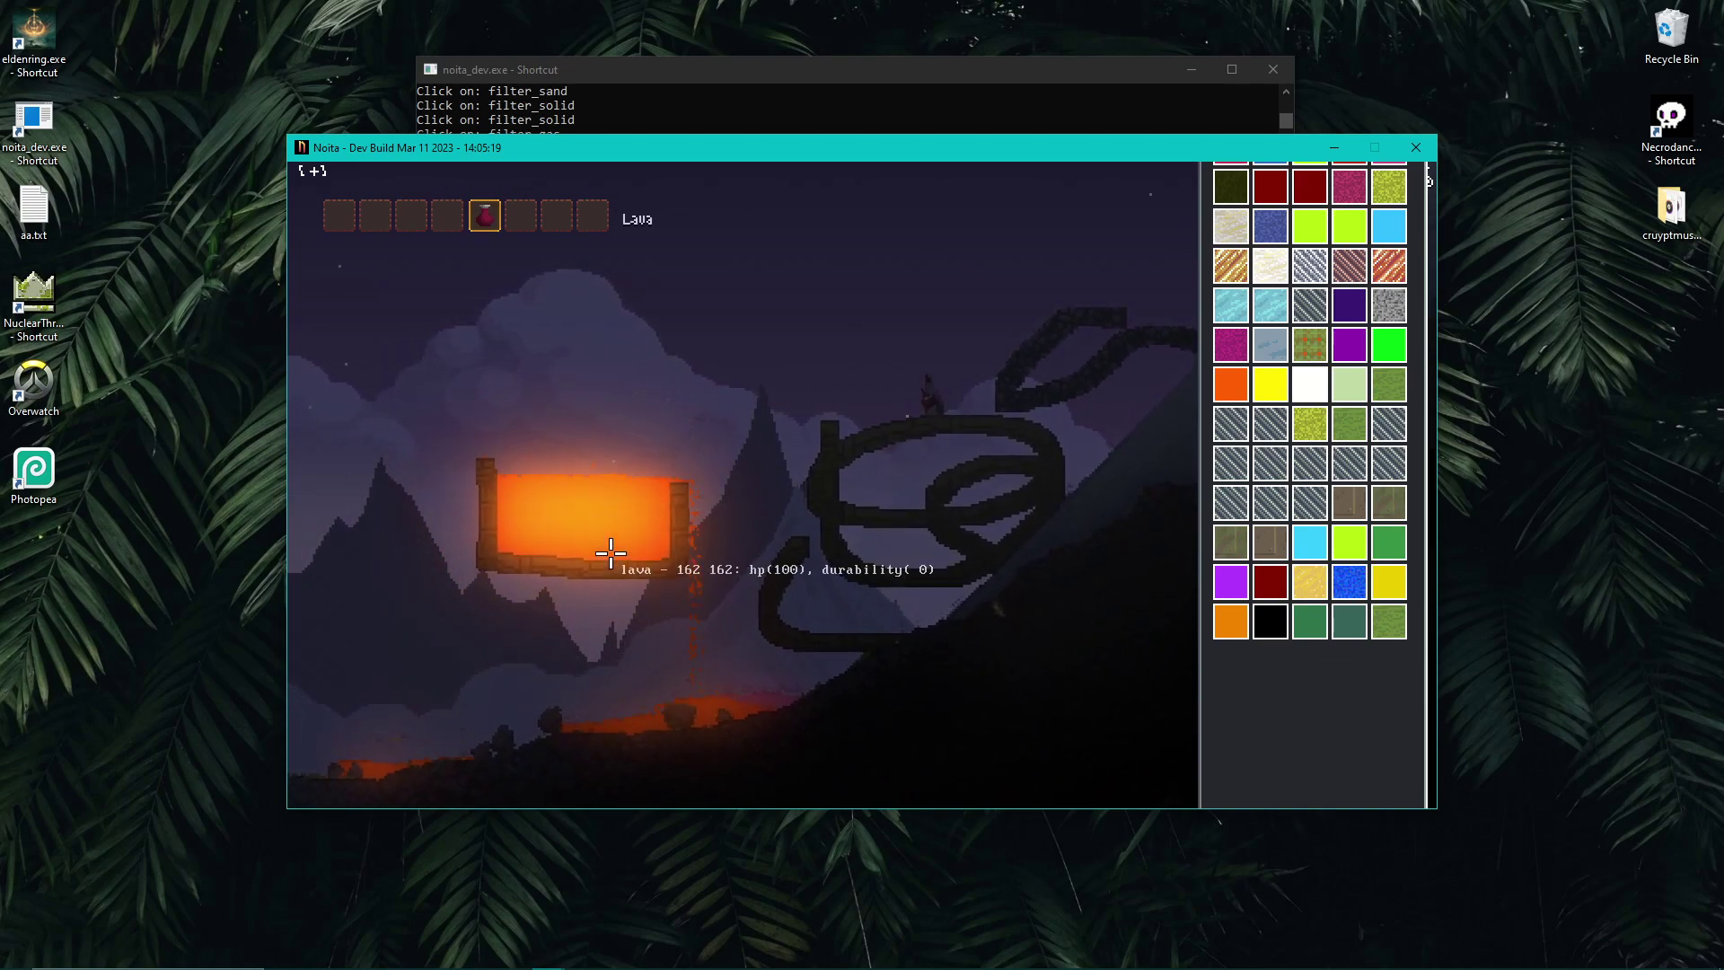
pyautogui.moveTo(593, 466)
pyautogui.mouseDown()
pyautogui.moveTo(574, 508)
pyautogui.moveTo(689, 515)
pyautogui.moveTo(732, 536)
pyautogui.moveTo(751, 585)
pyautogui.moveTo(989, 596)
pyautogui.moveTo(960, 534)
pyautogui.mouseUp()
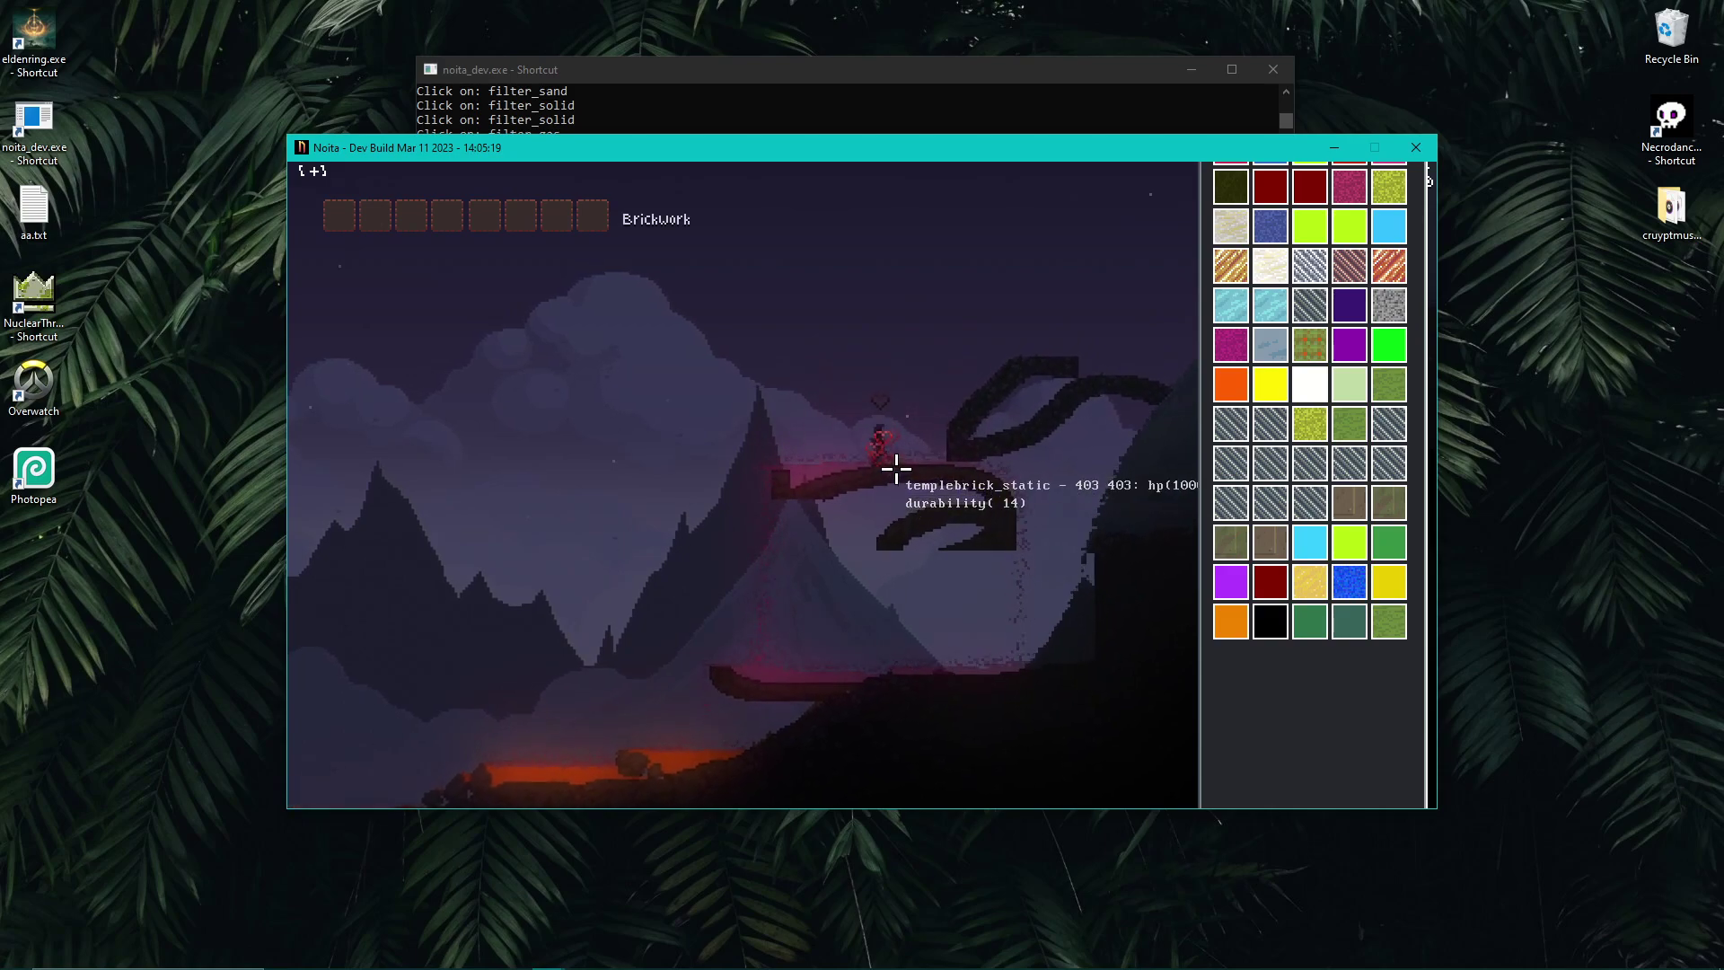
pyautogui.press('Tab')
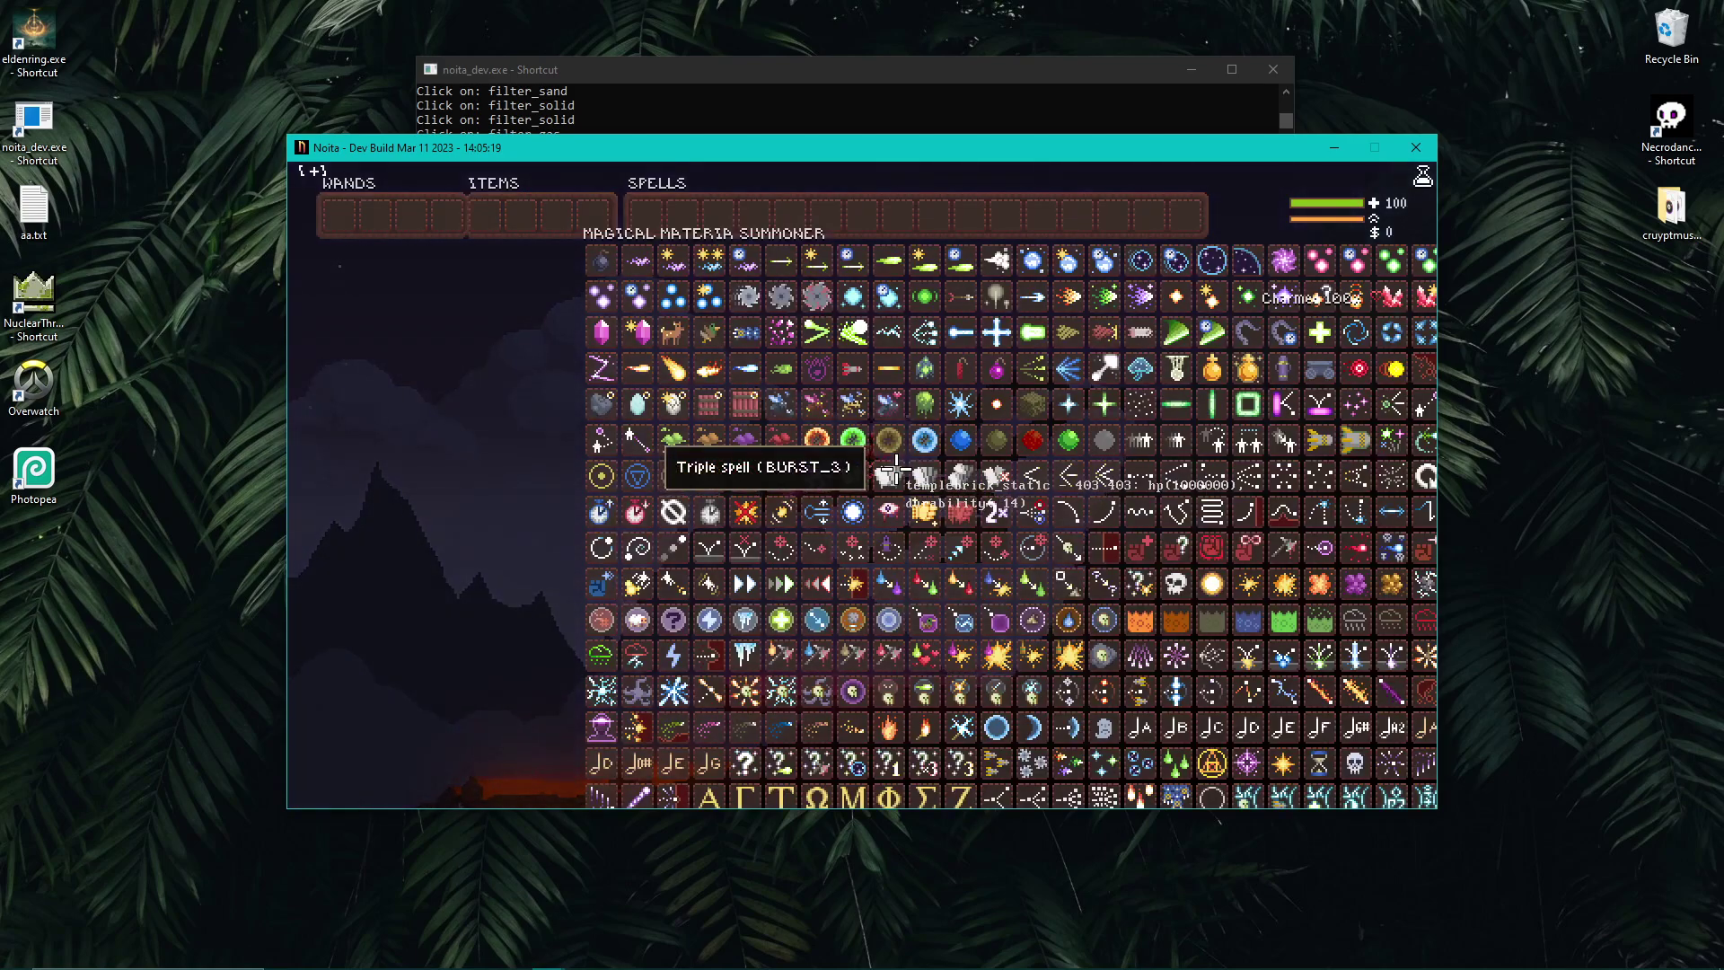
pyautogui.press('m')
pyautogui.press('i')
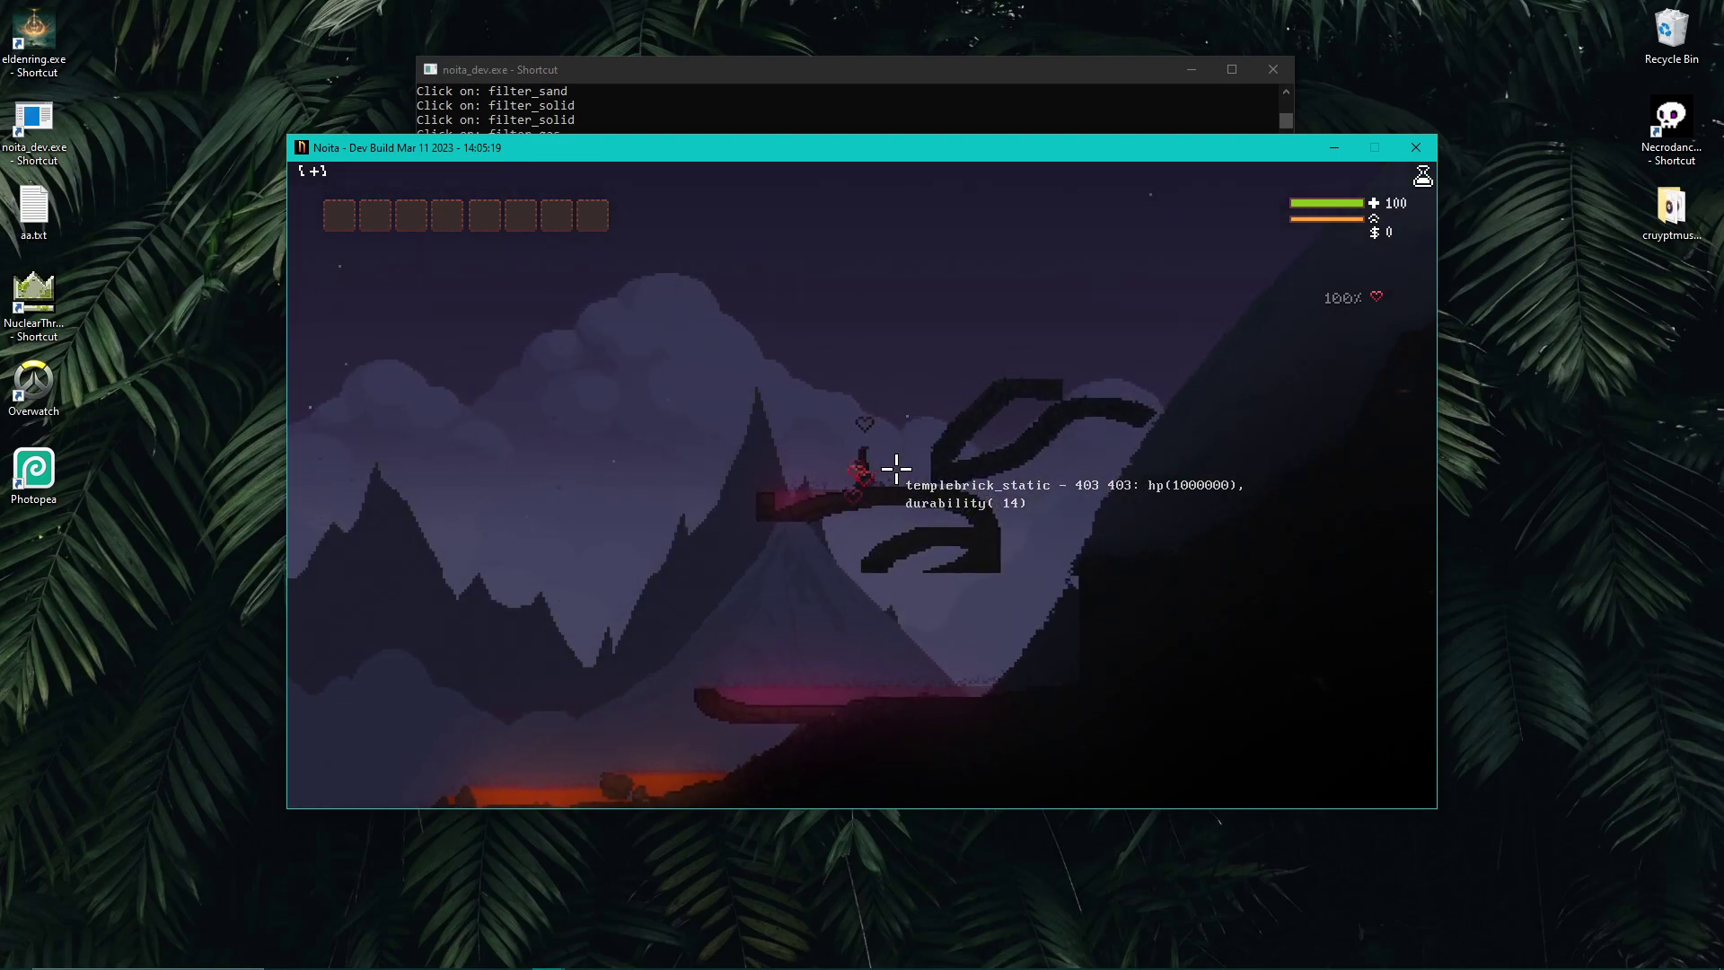
# Show the debug key map and trigger huge explosions, including beside the player at the giant tree's branch
pyautogui.press('F1')
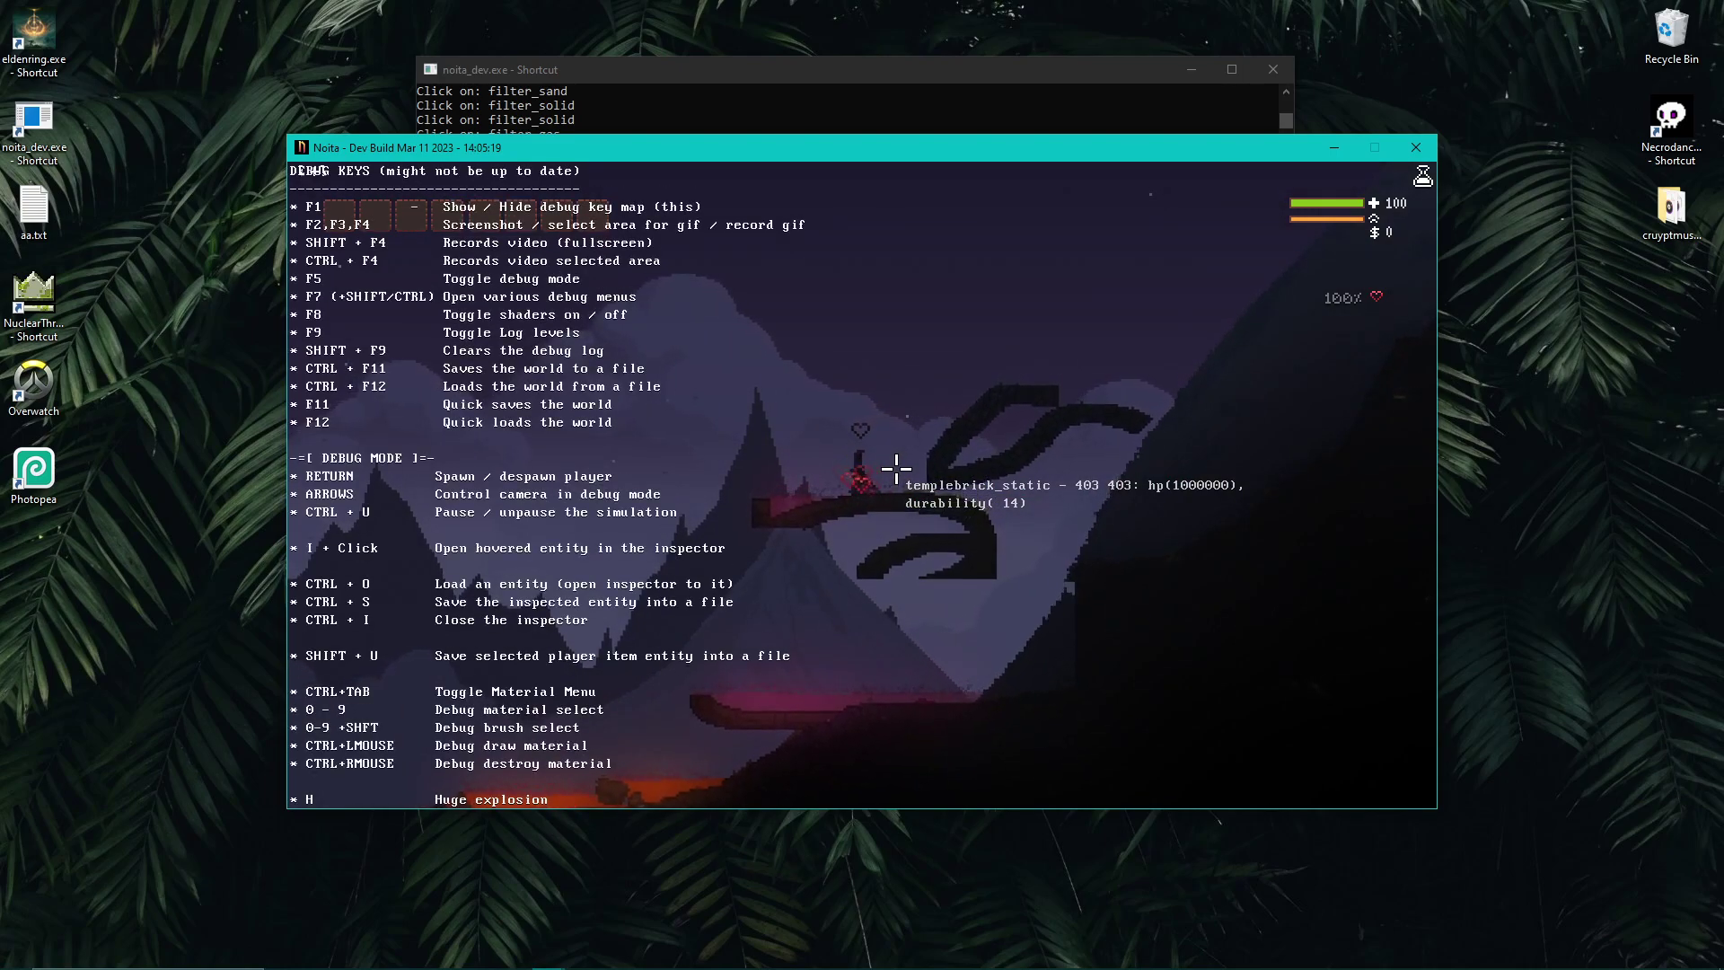
pyautogui.scroll(-8, 746, 554)
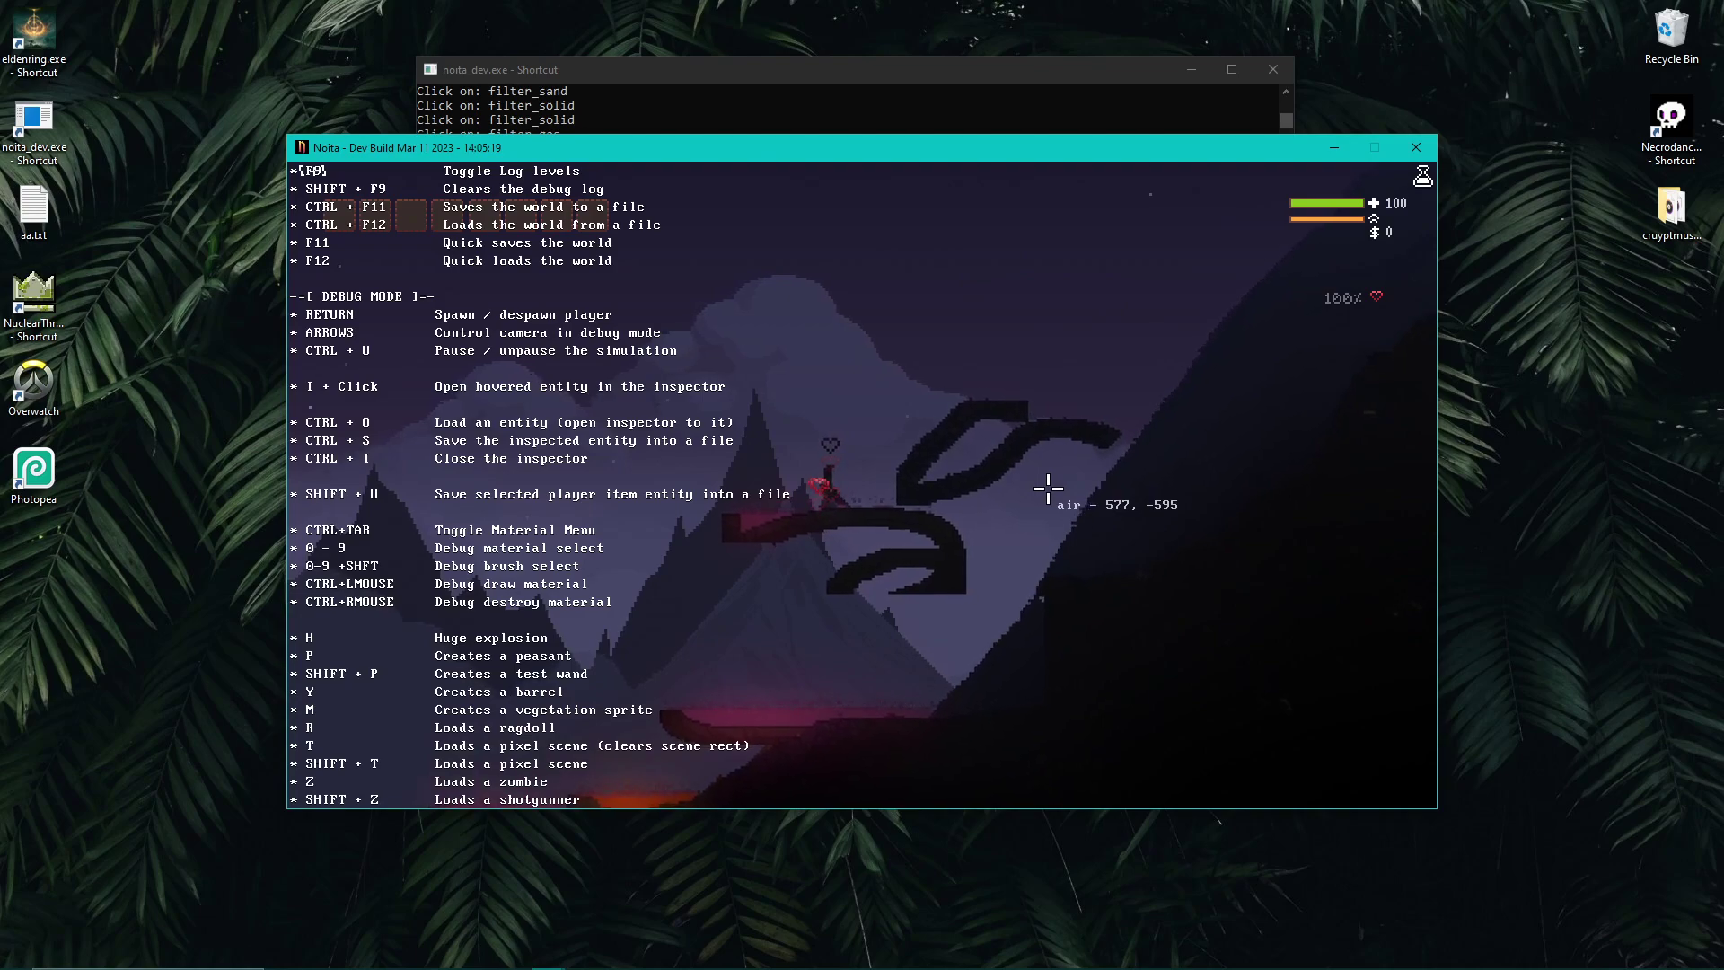
pyautogui.press('h')
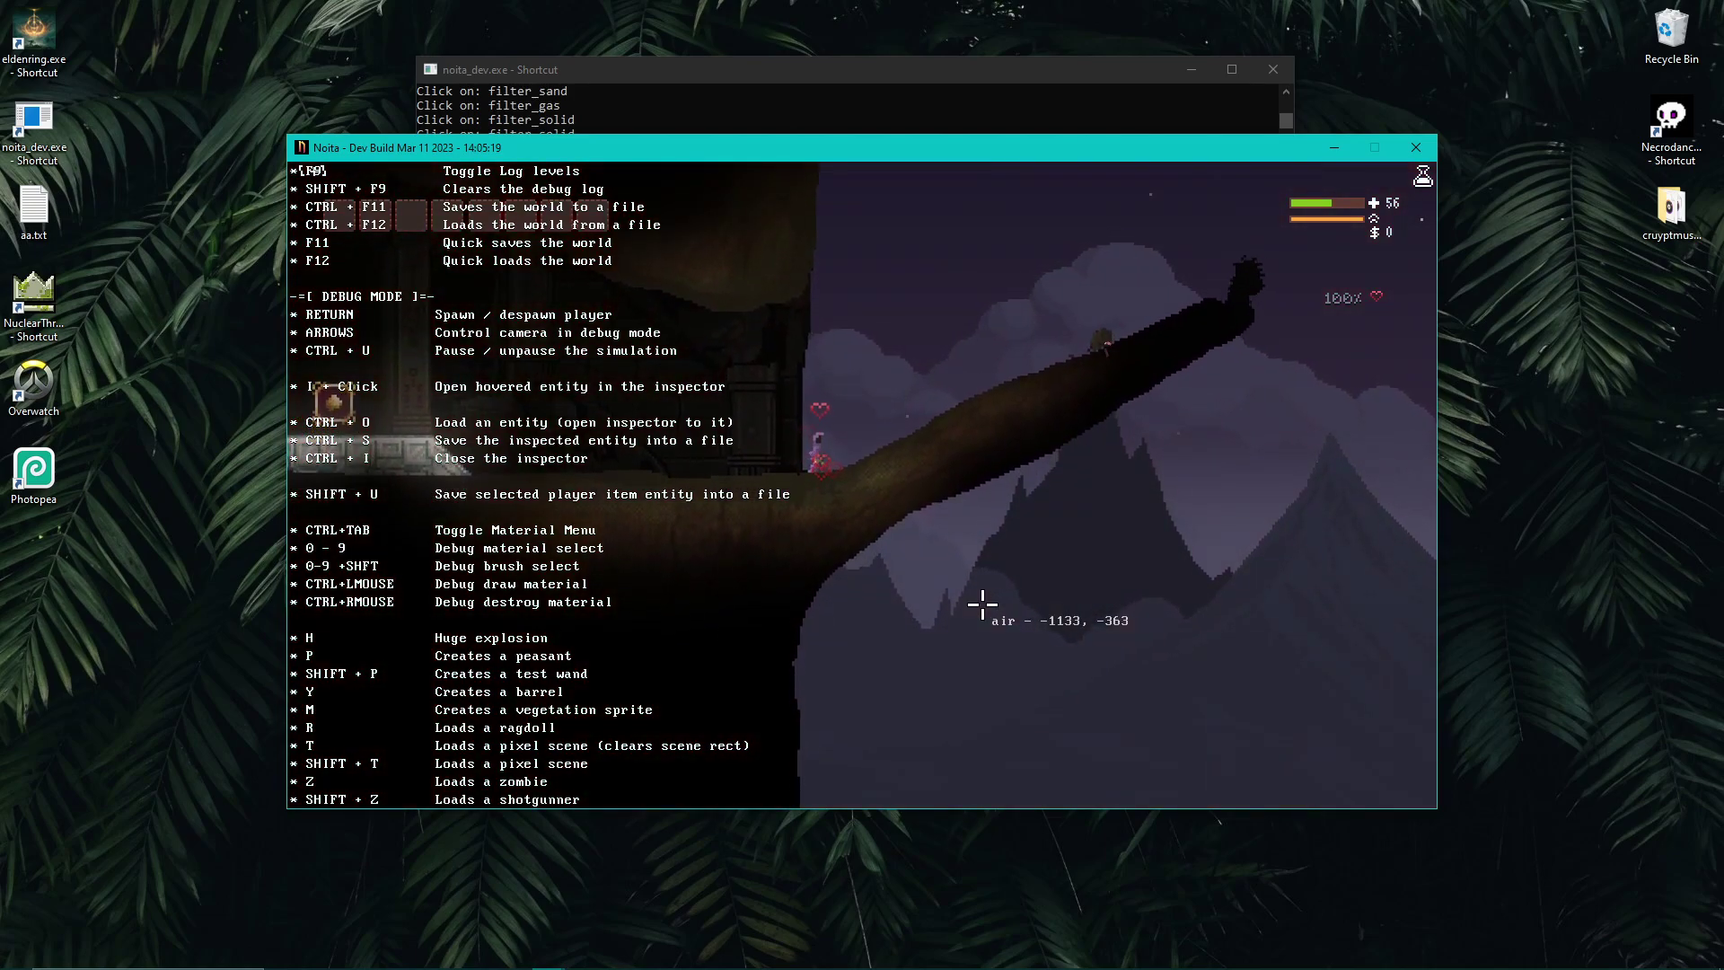
pyautogui.press('h')
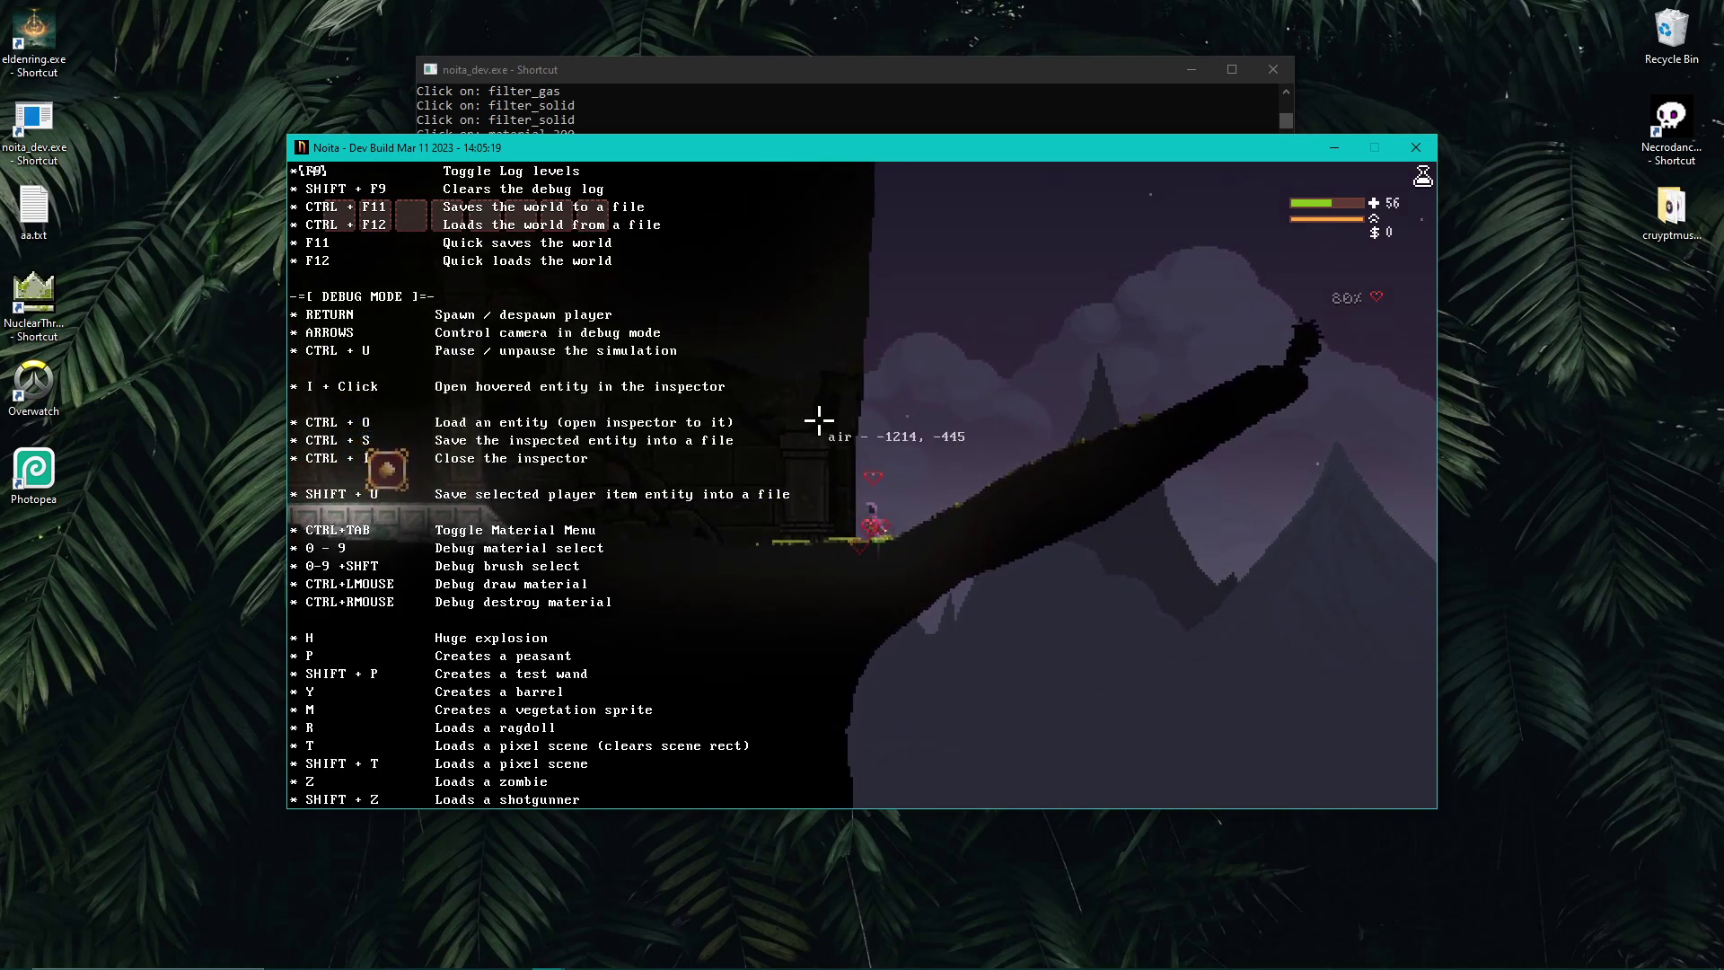
pyautogui.press('h')
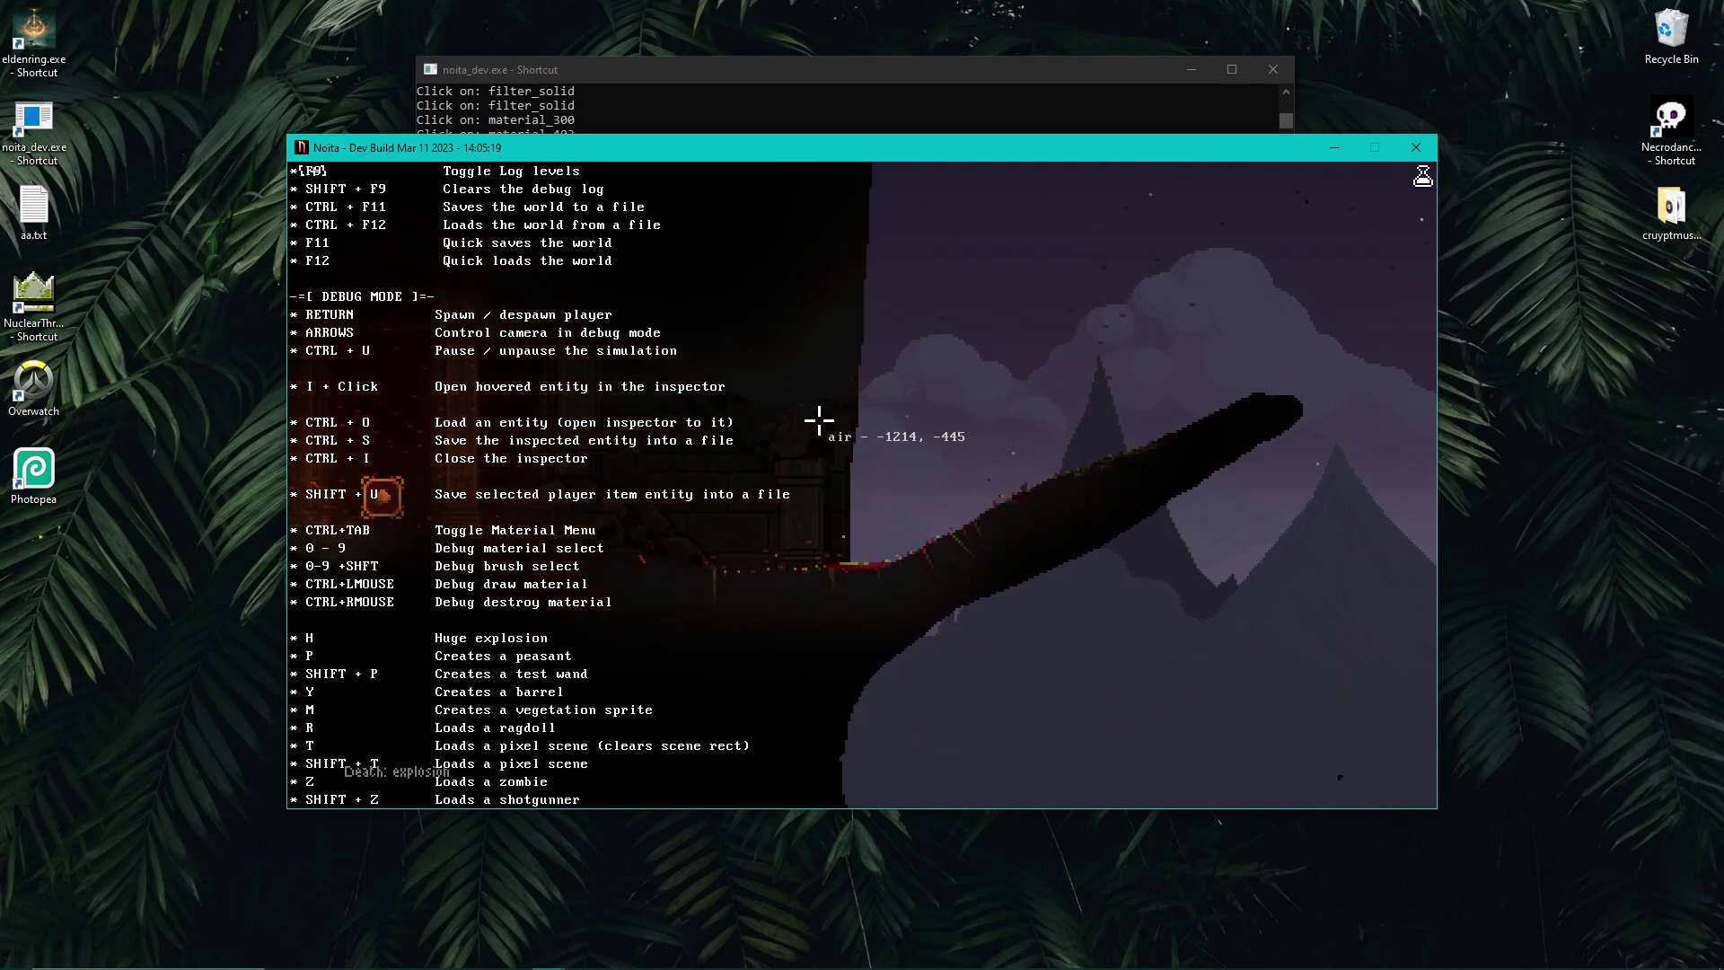
# Respawn the player, despawn it, and move the free camera from the tree to the carved stones to spawn the player there
pyautogui.press('Return')
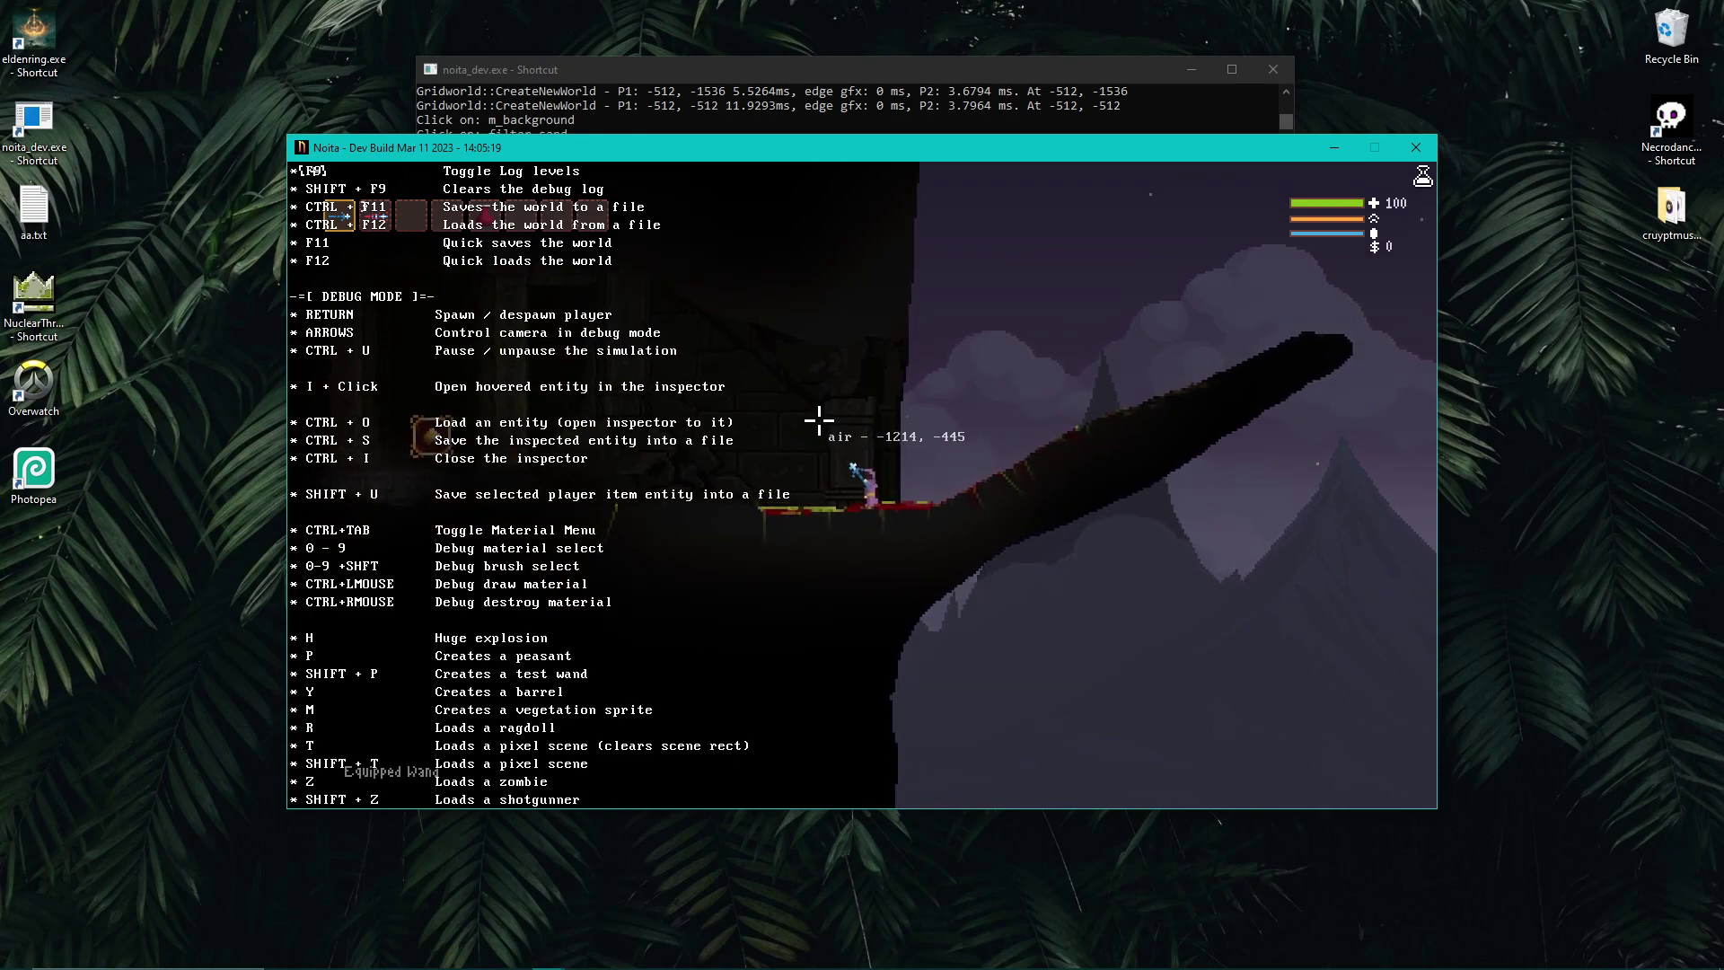
pyautogui.press('Return')
pyautogui.press('Right')
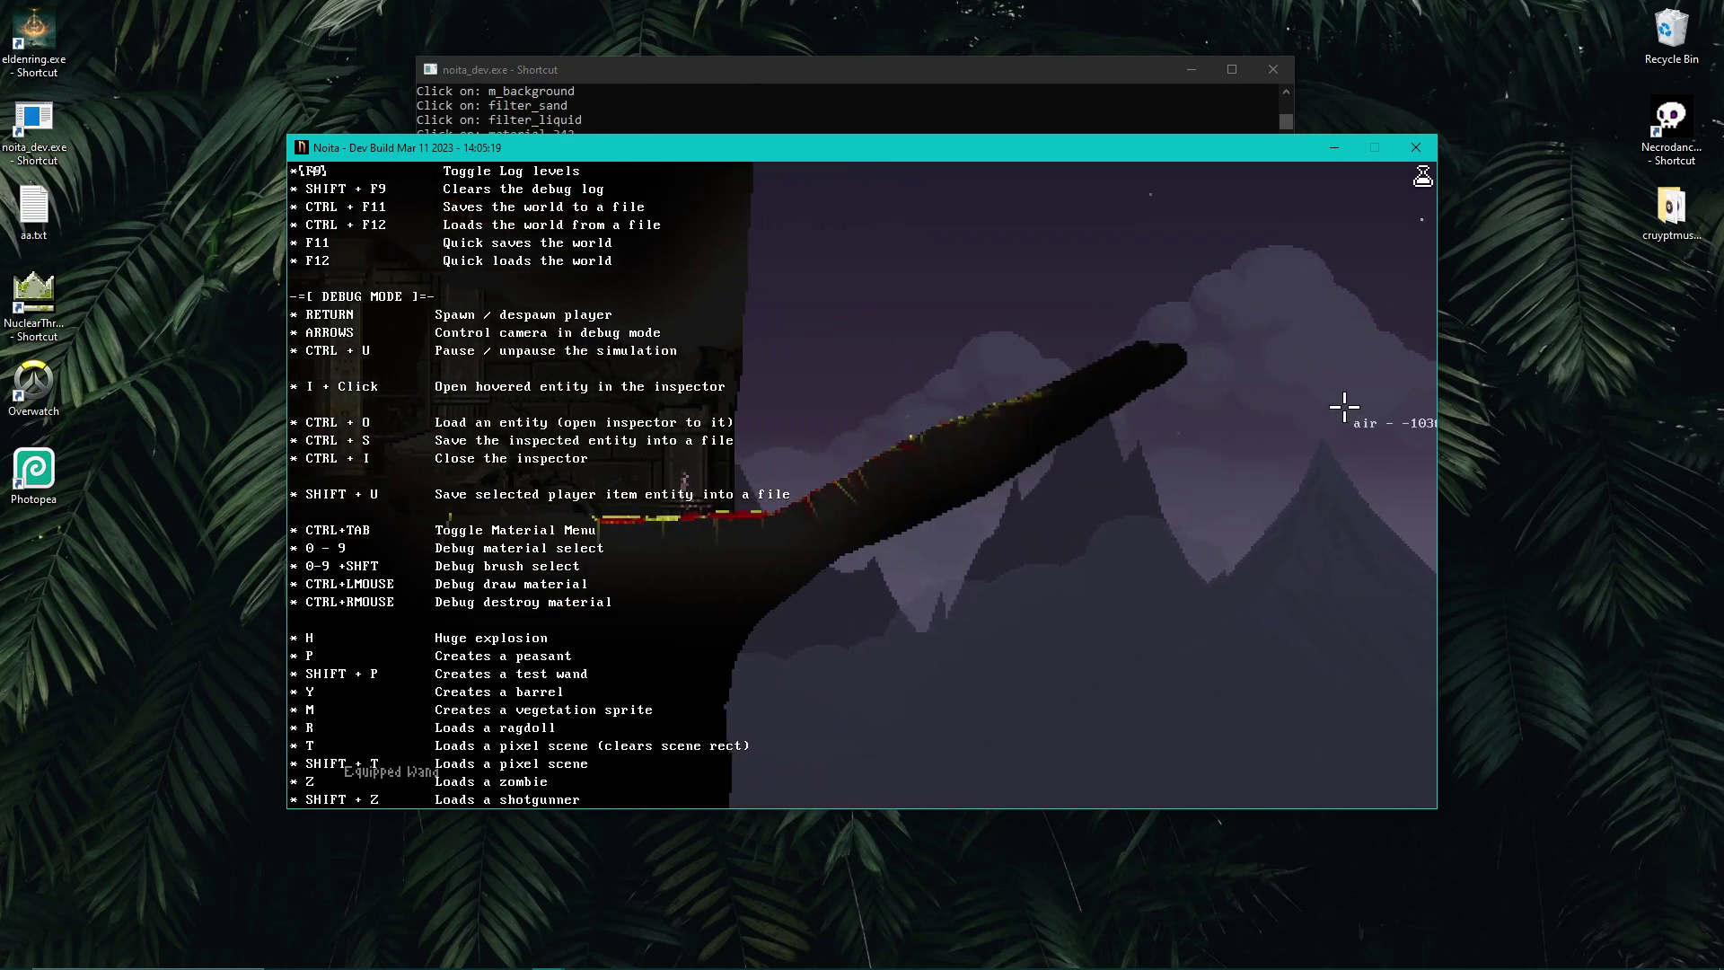
pyautogui.press('Right')
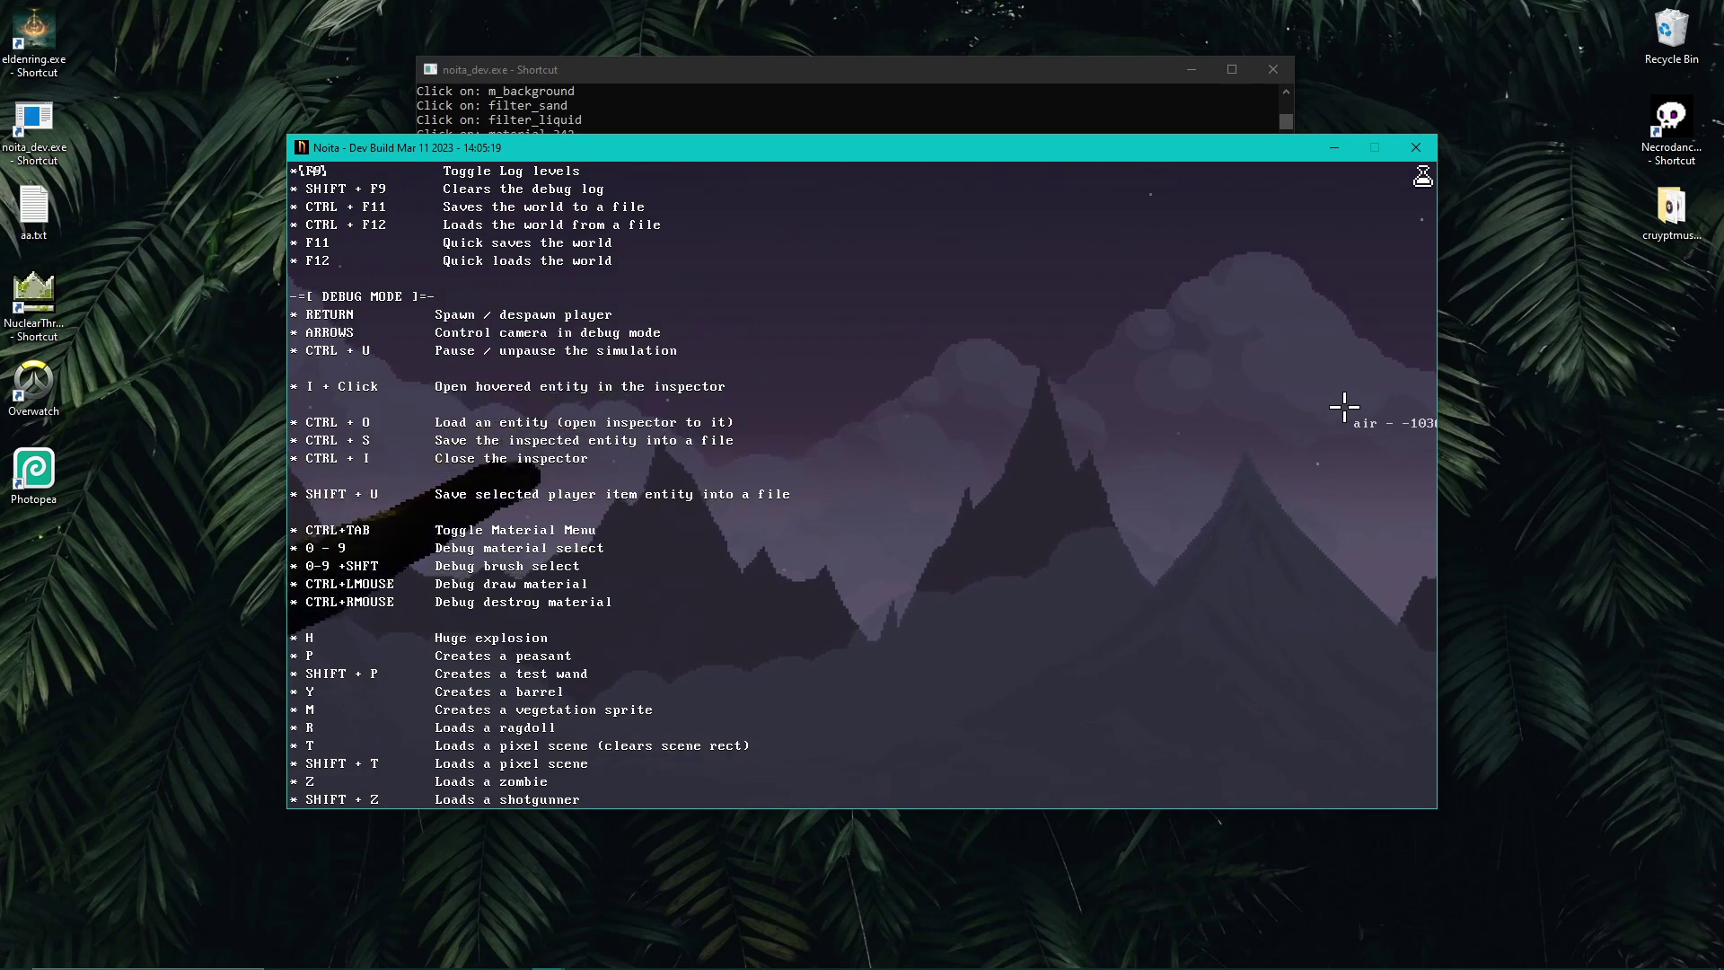
pyautogui.press('Right')
pyautogui.press('Down')
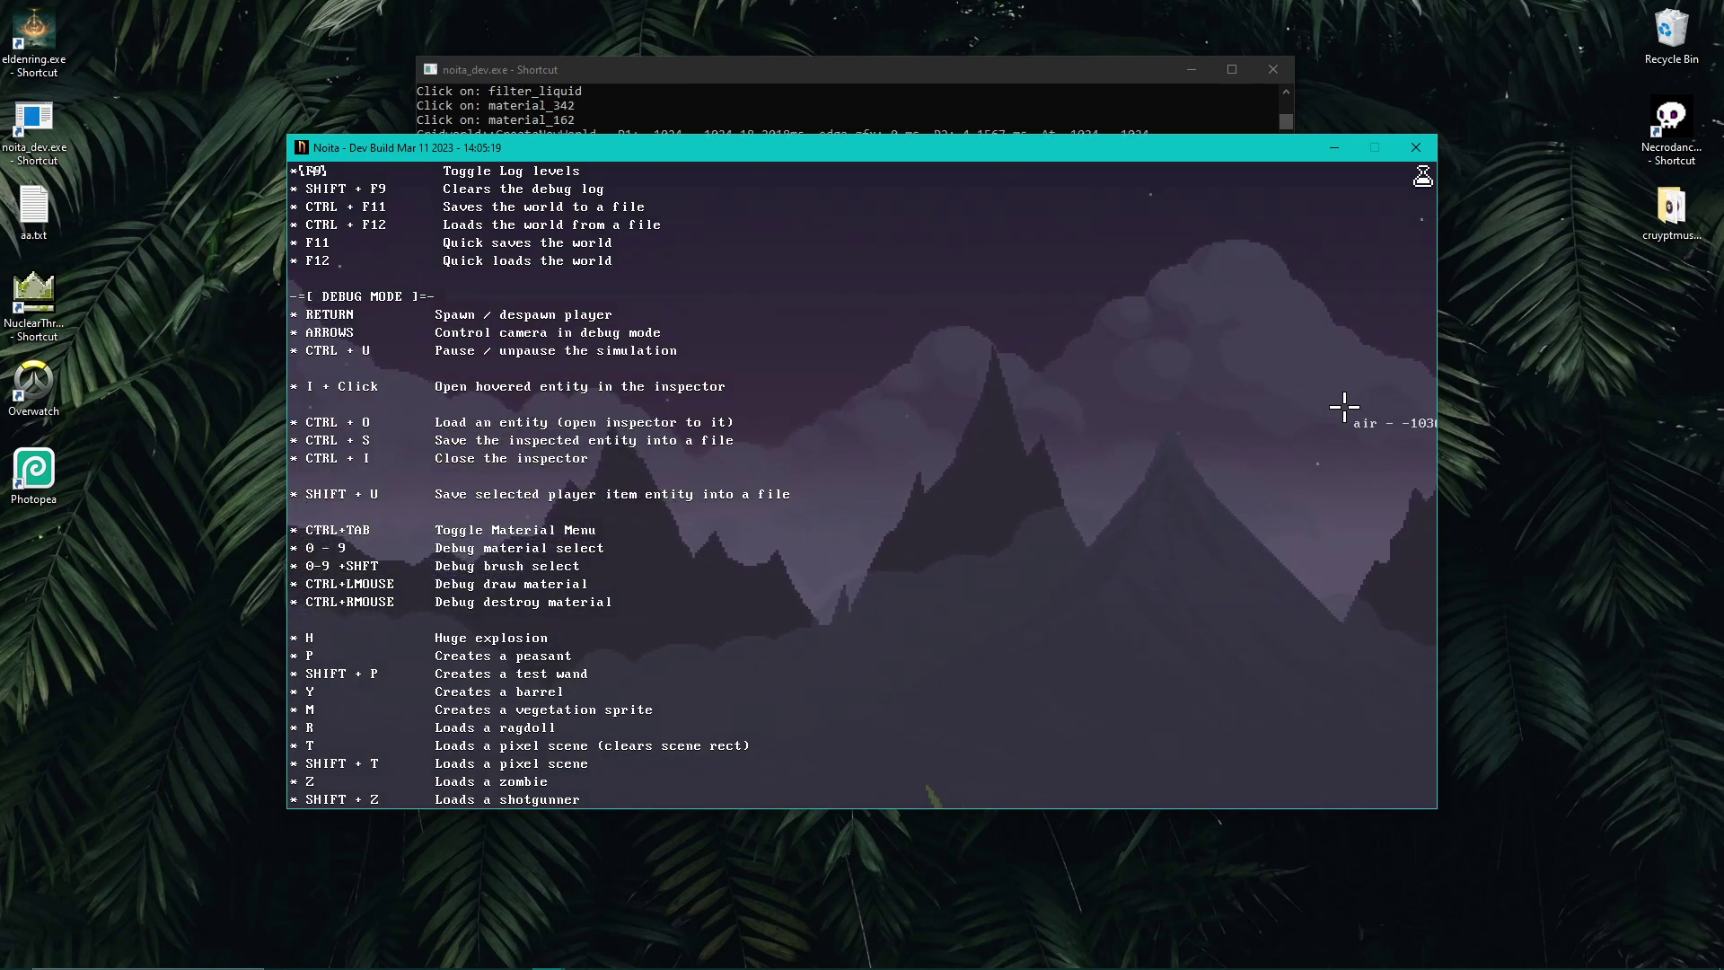
pyautogui.press('Right')
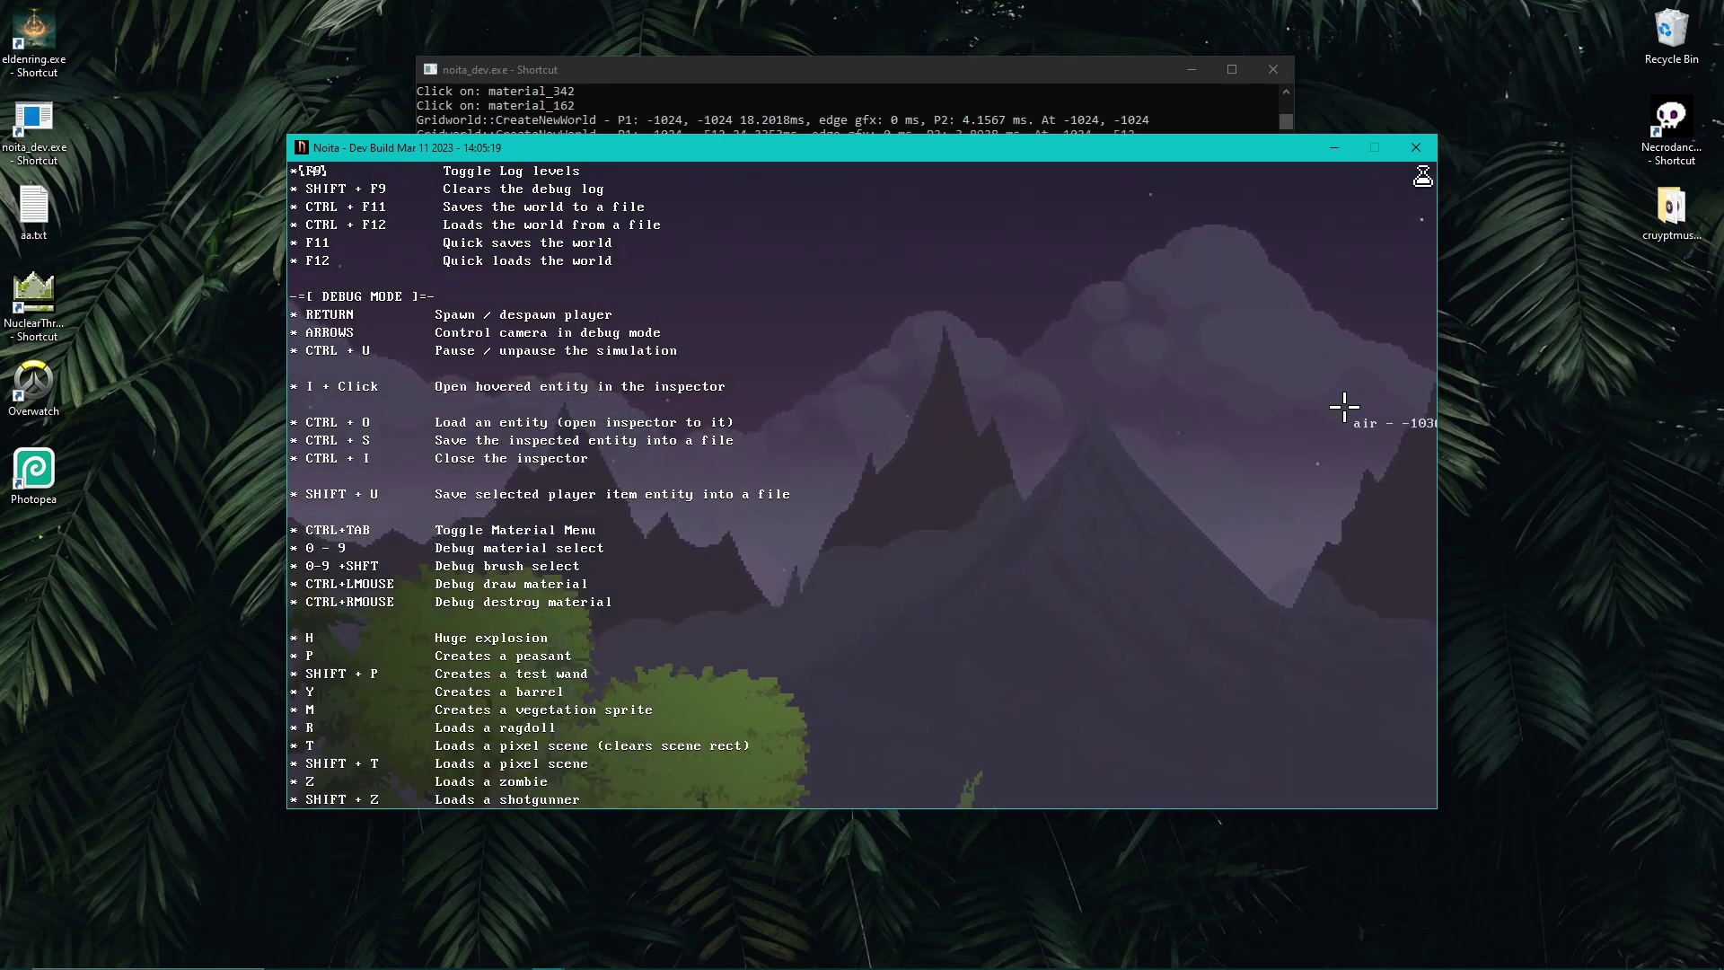
pyautogui.press('Right')
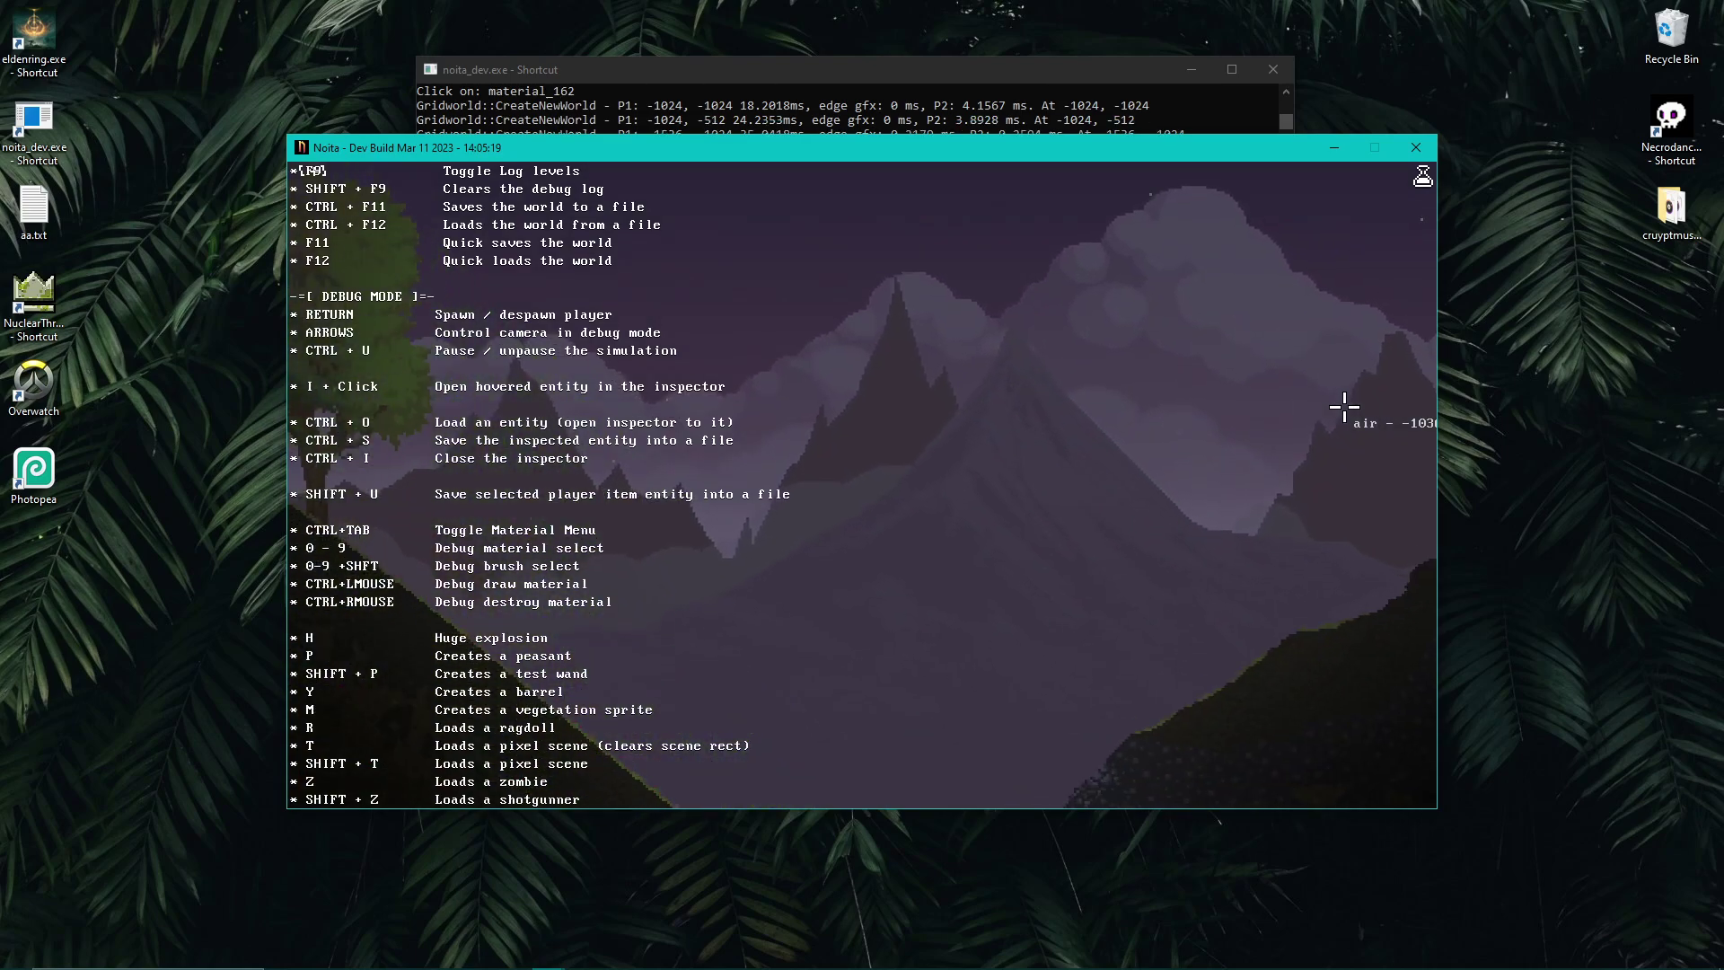
pyautogui.press('Right')
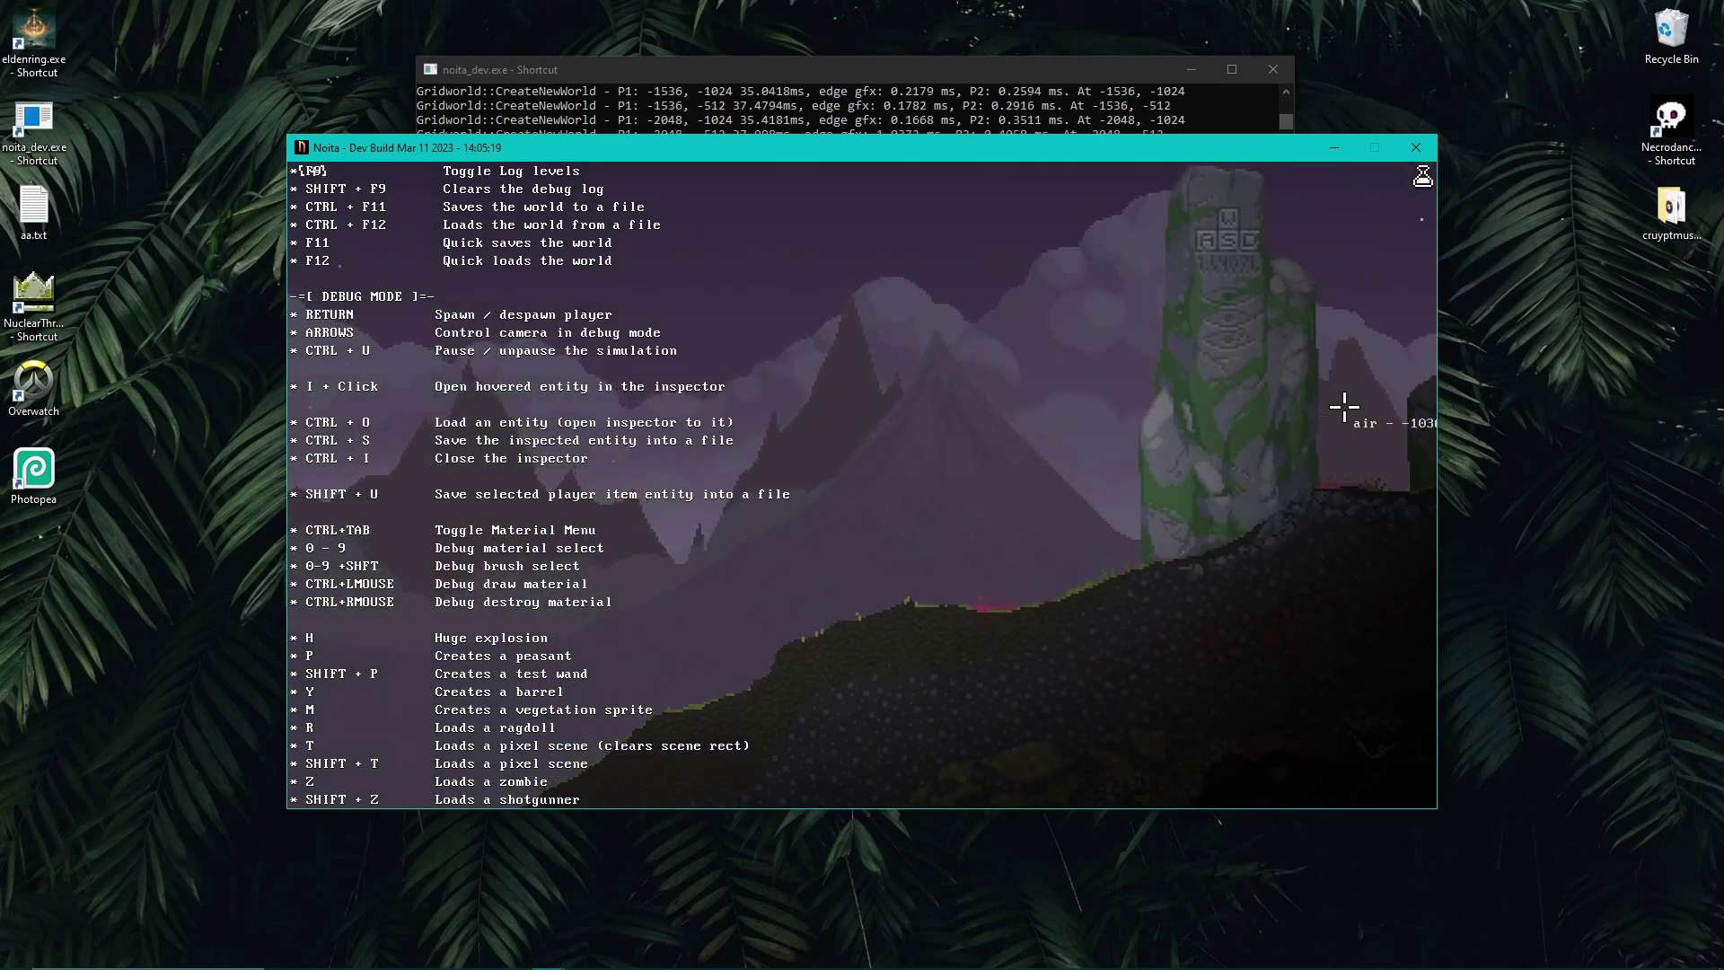
pyautogui.press('Right')
pyautogui.press('Return')
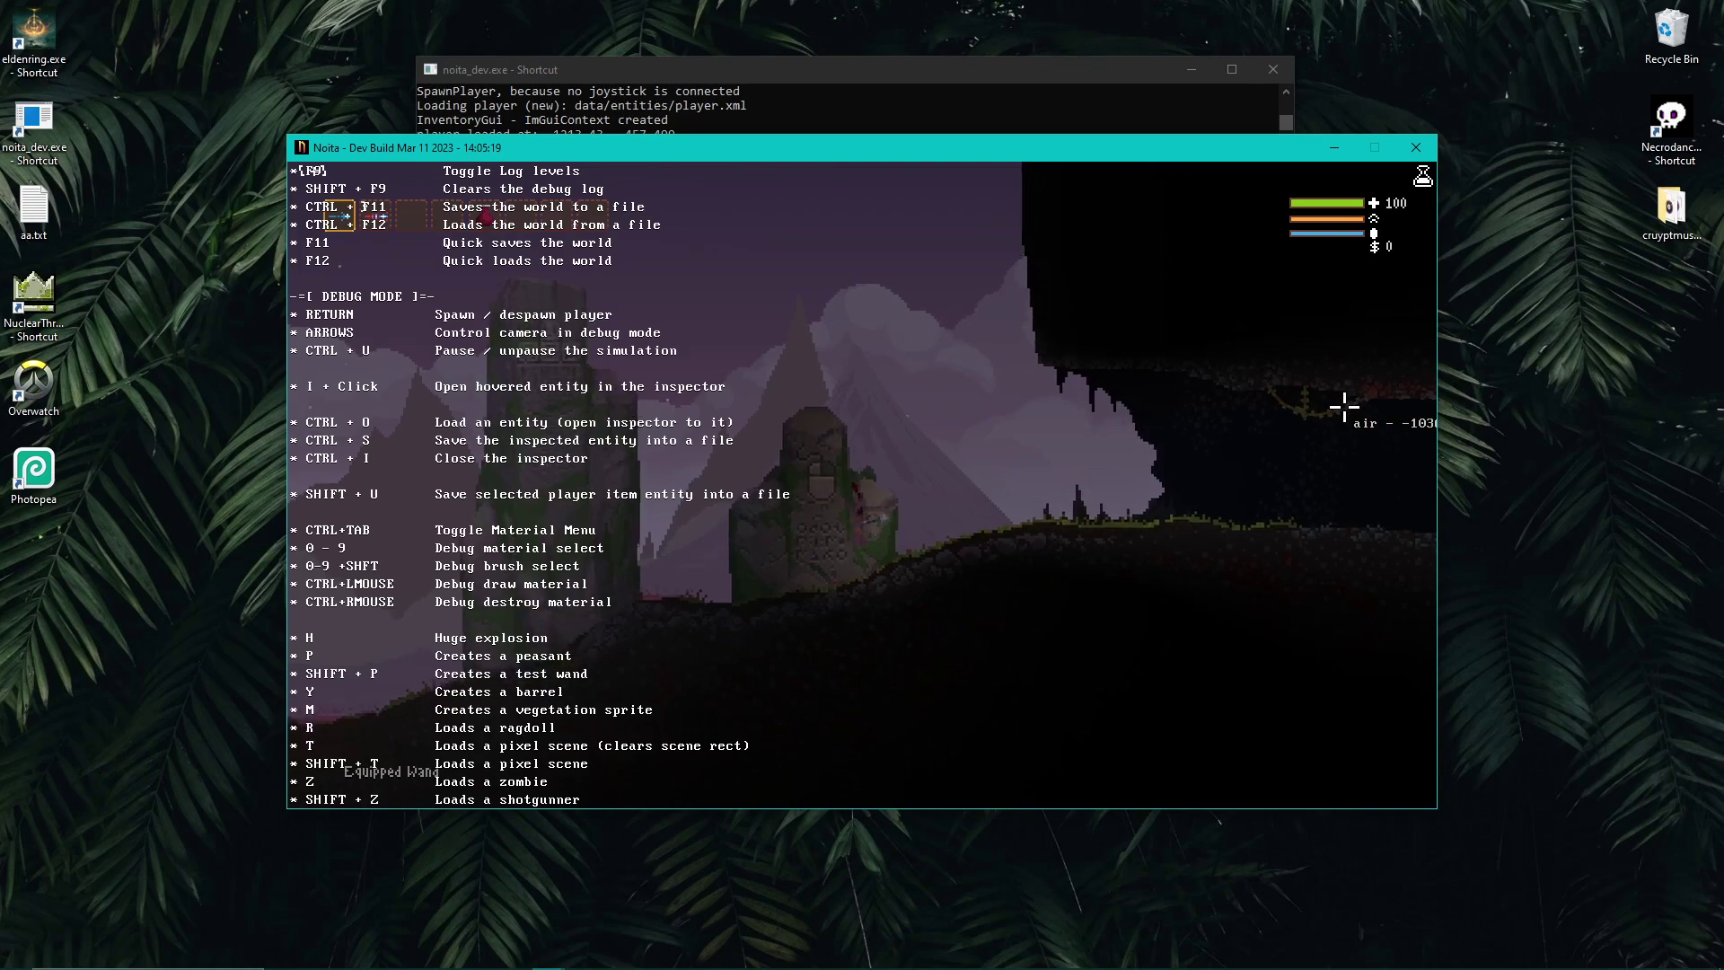
pyautogui.press('Return')
# Try to create several peasants with the debug command near the carved stones
pyautogui.press('p')
pyautogui.press('p')
pyautogui.press('p')
pyautogui.press('p')
pyautogui.press('p')
pyautogui.press('p')
pyautogui.press('p')
pyautogui.press('p')
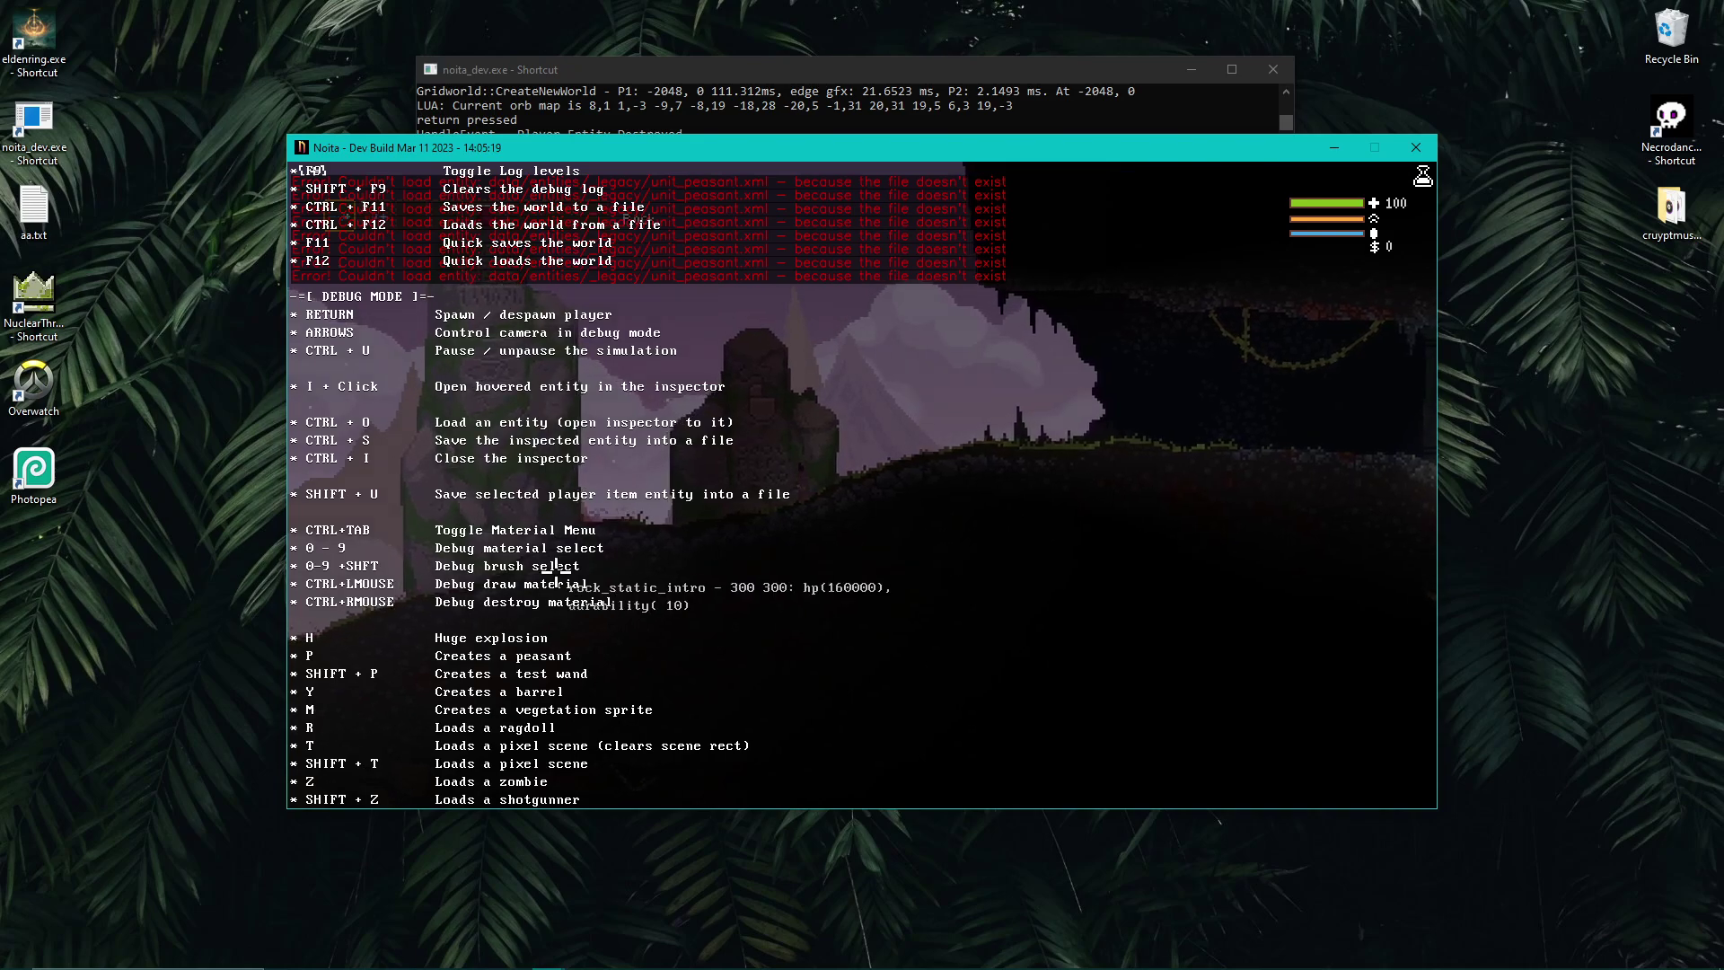
# Look through the rest of the debug key map, hide it and examine the Poison Wand beside the carved statue
pyautogui.scroll(-8, 561, 568)
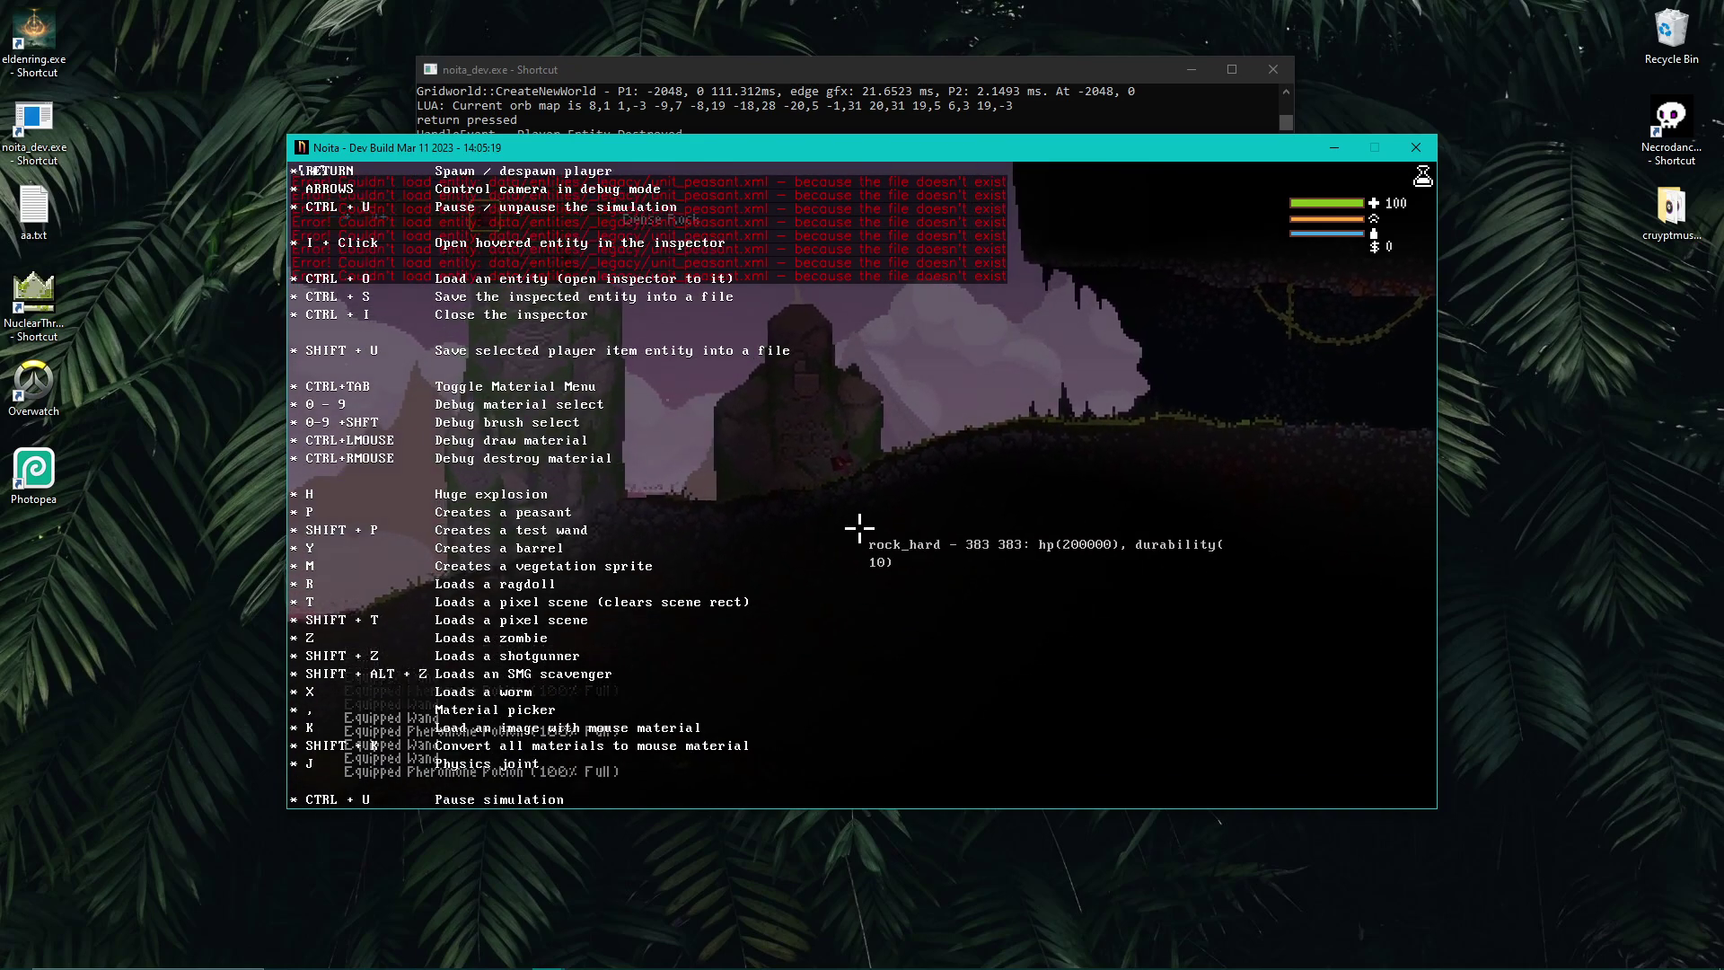
pyautogui.press('Tab')
pyautogui.press('Tab')
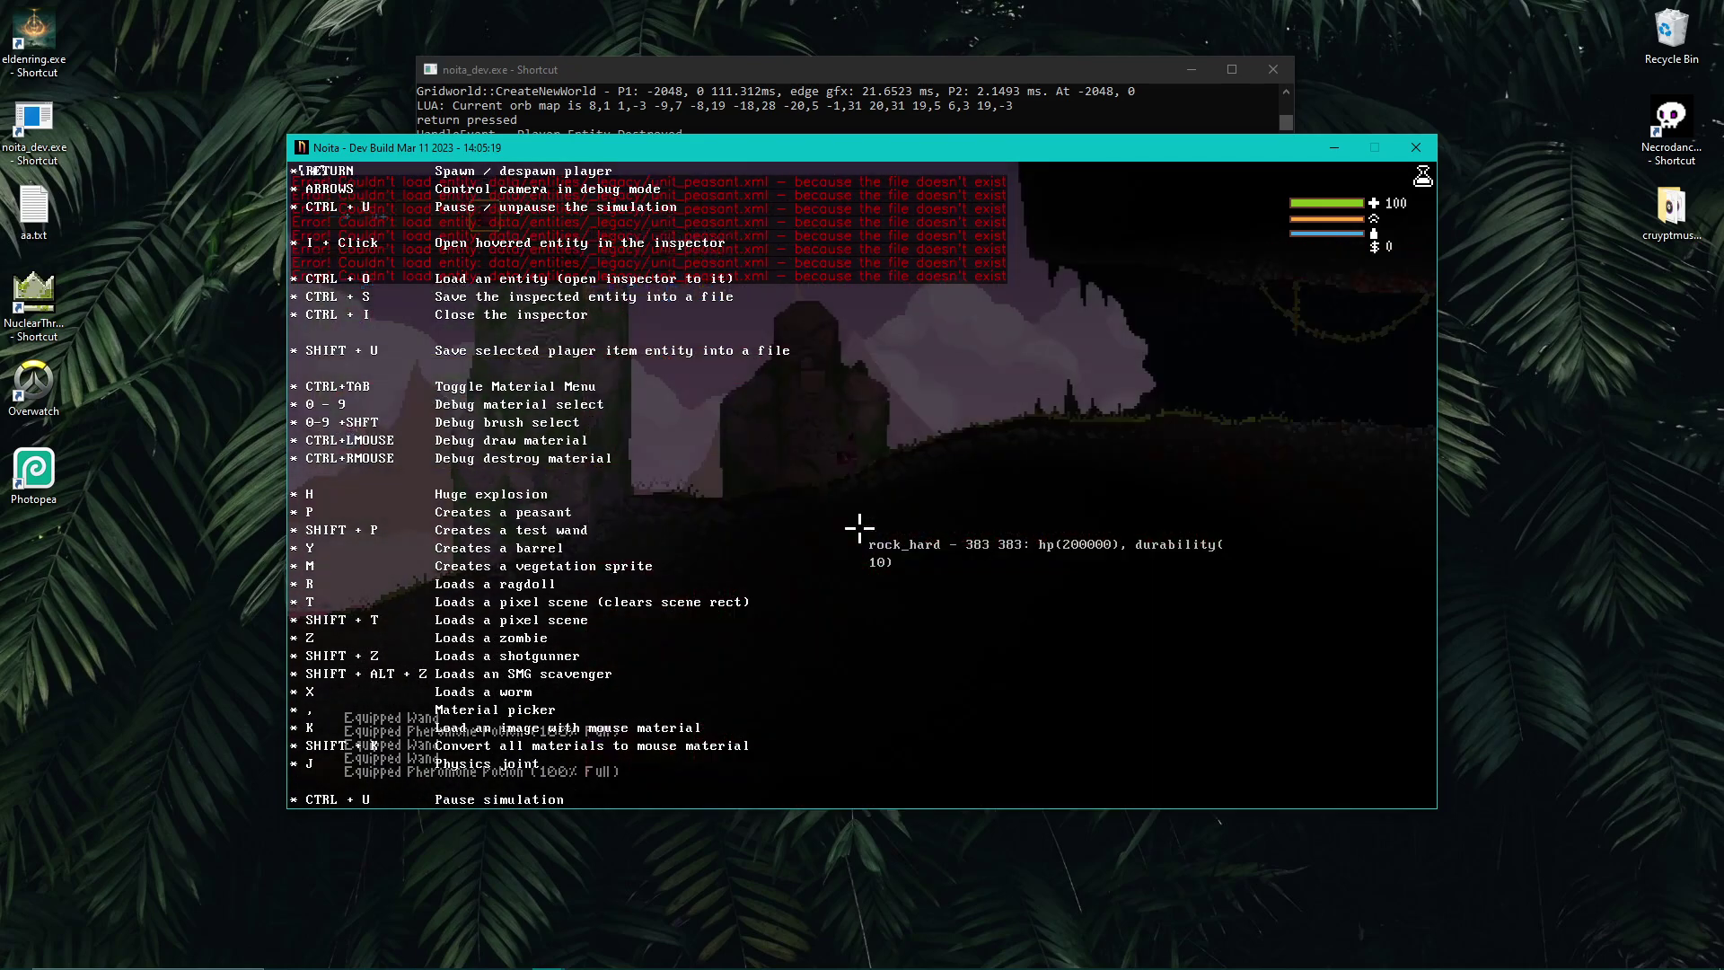
pyautogui.press('F1')
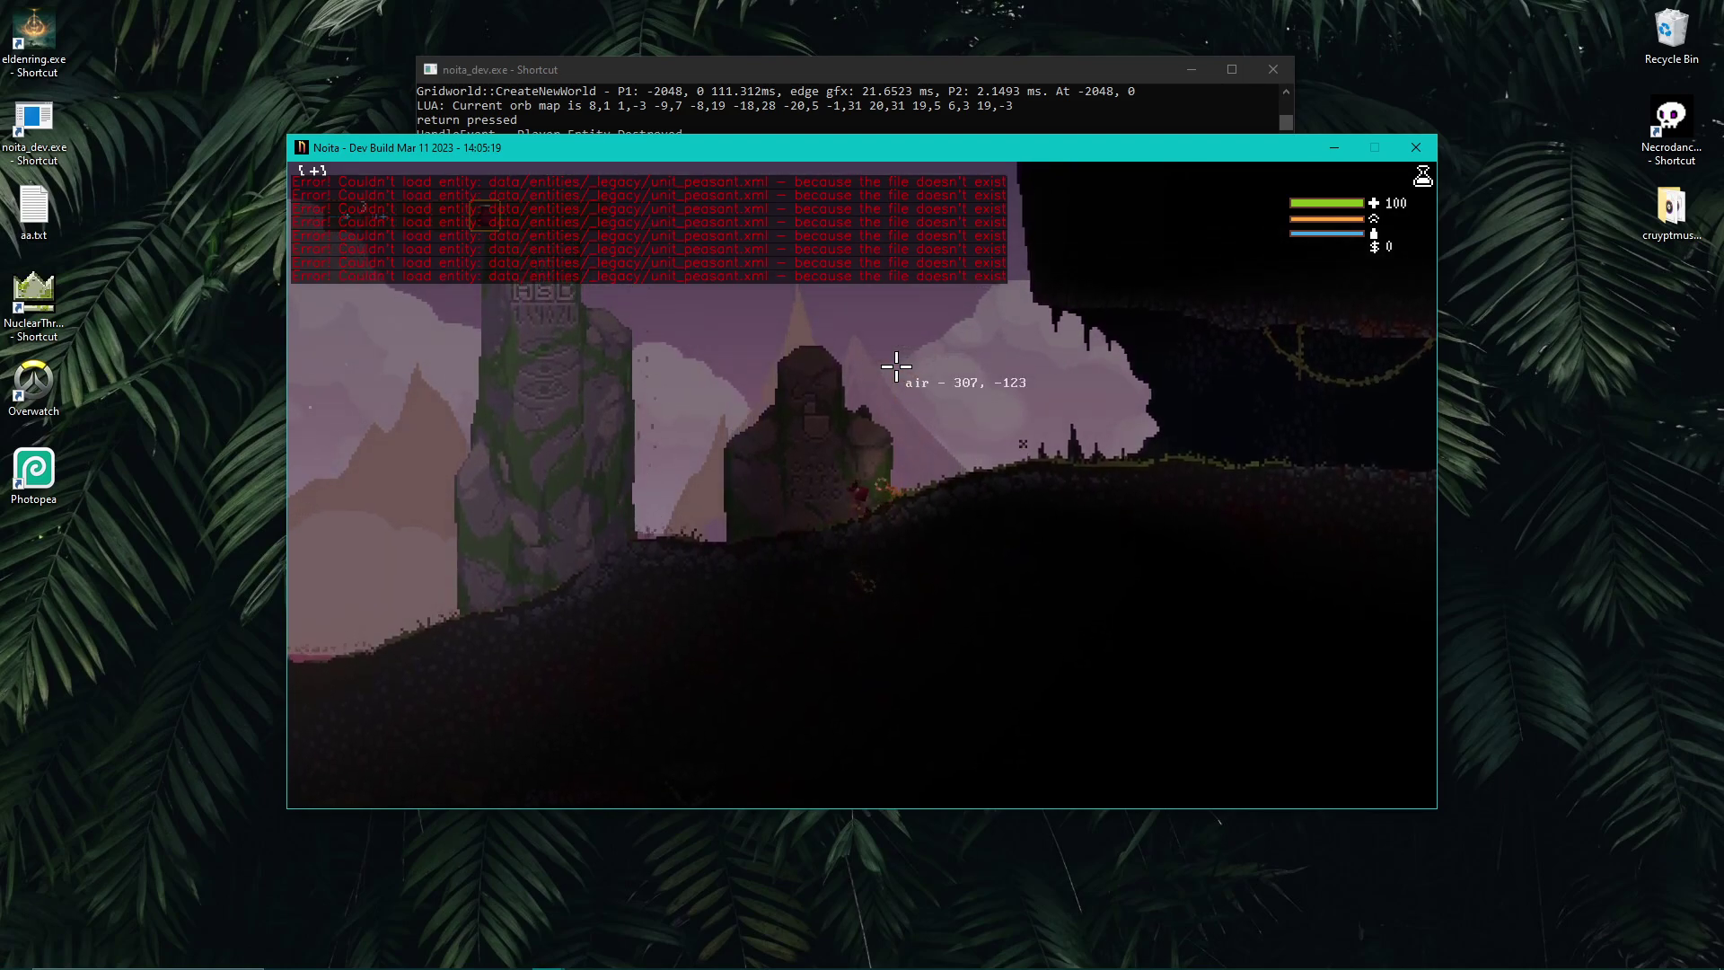
pyautogui.press('d')
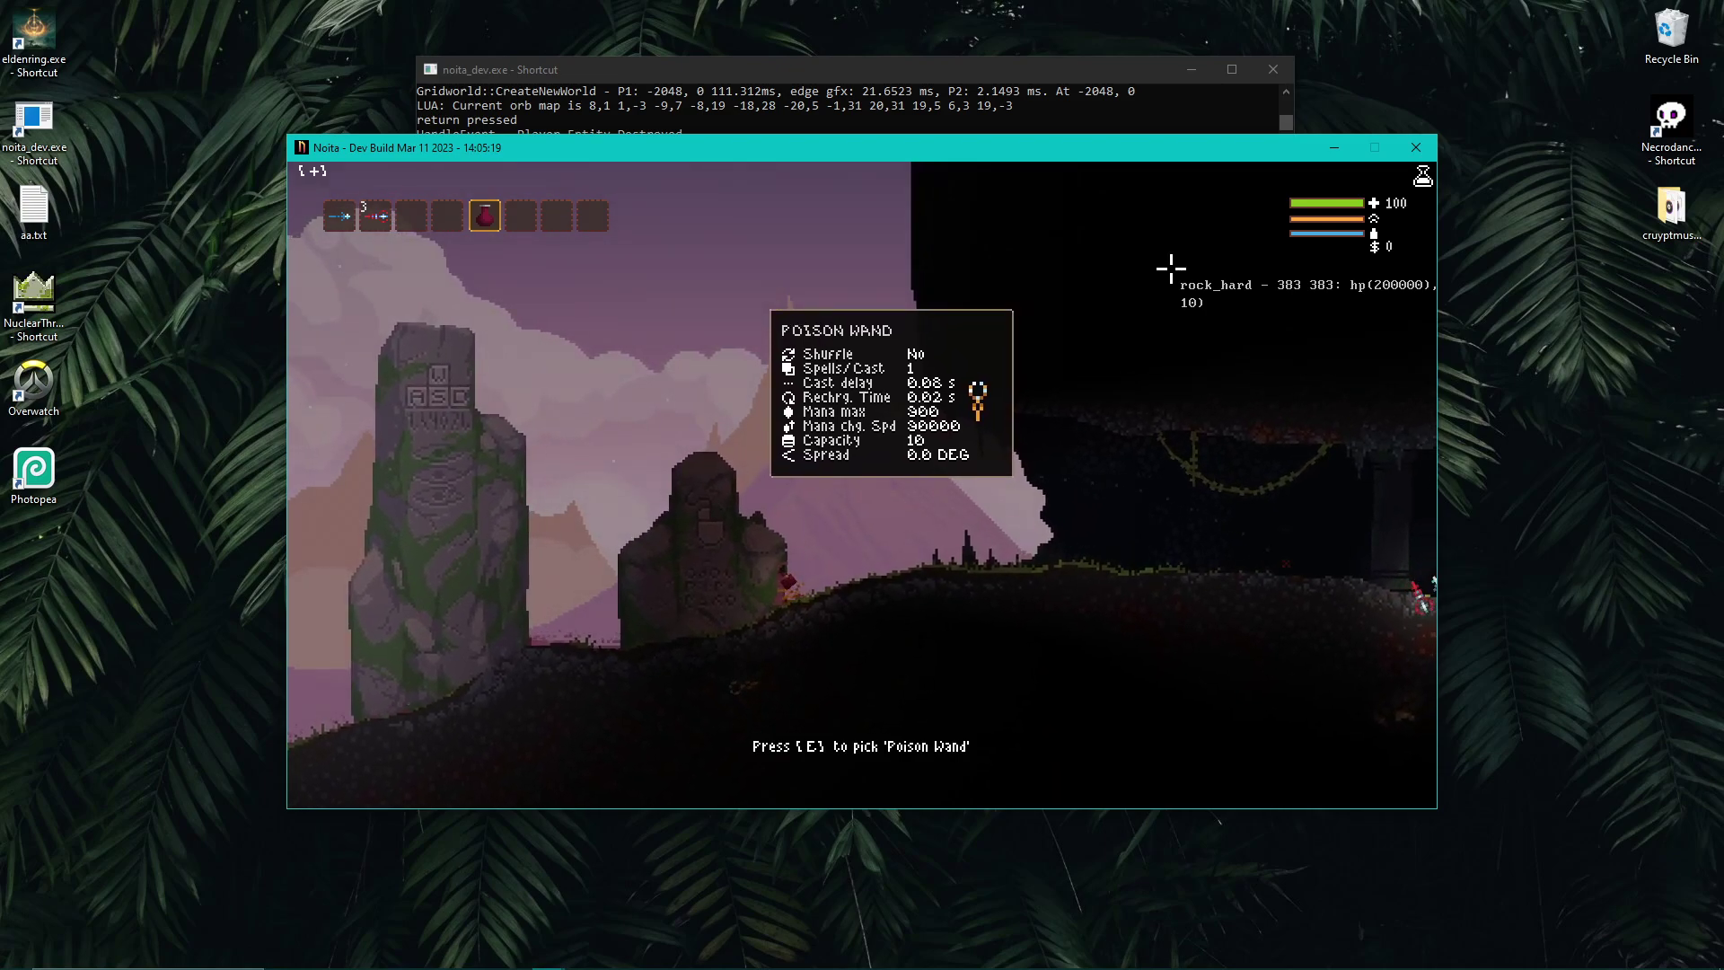
pyautogui.press('d')
pyautogui.press('a')
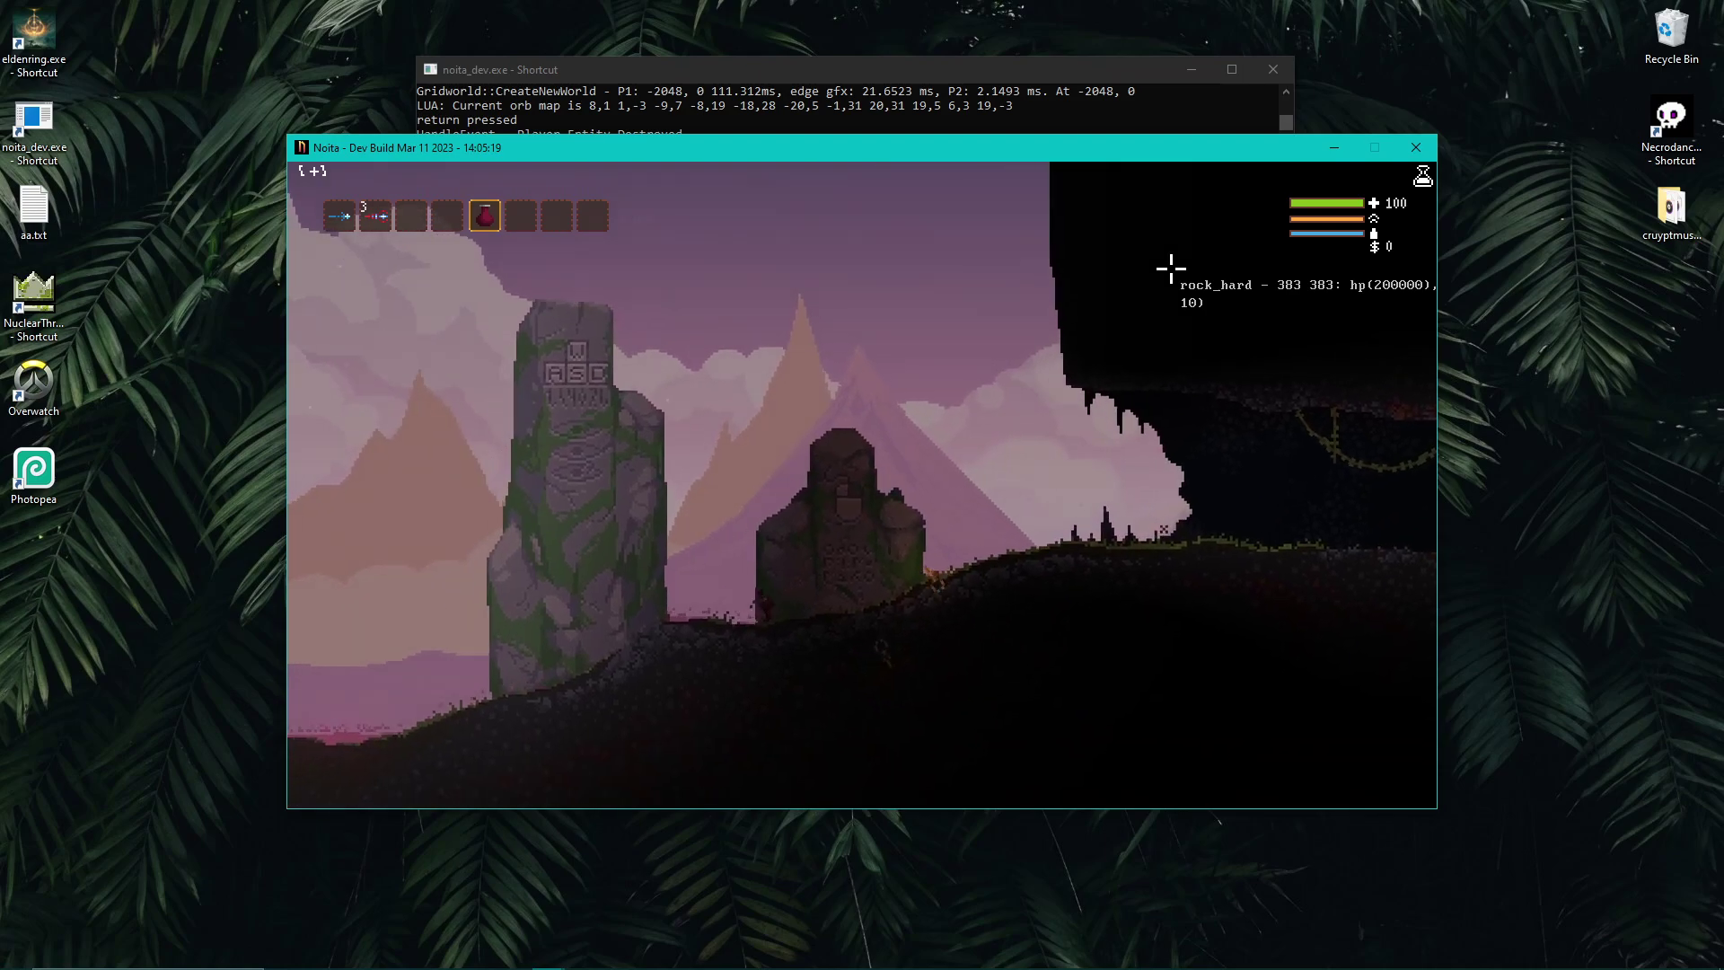
pyautogui.press('d')
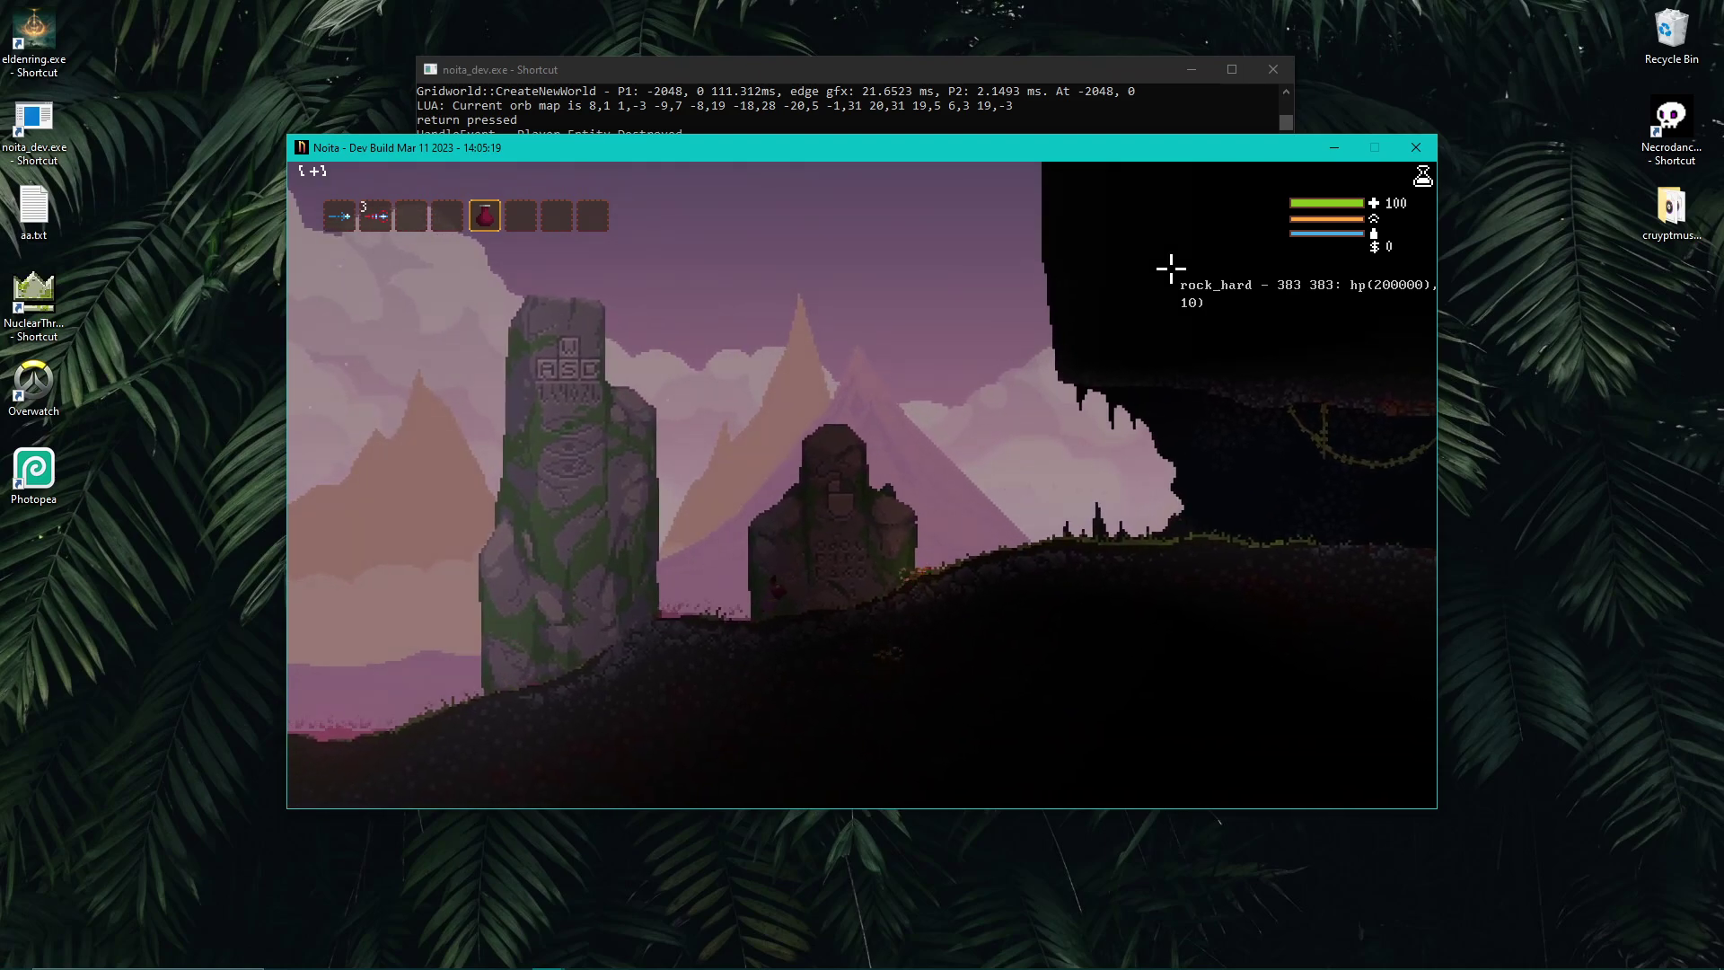
# Show the debug key map again and create barrels in the air near the cave entrance
pyautogui.press('F1')
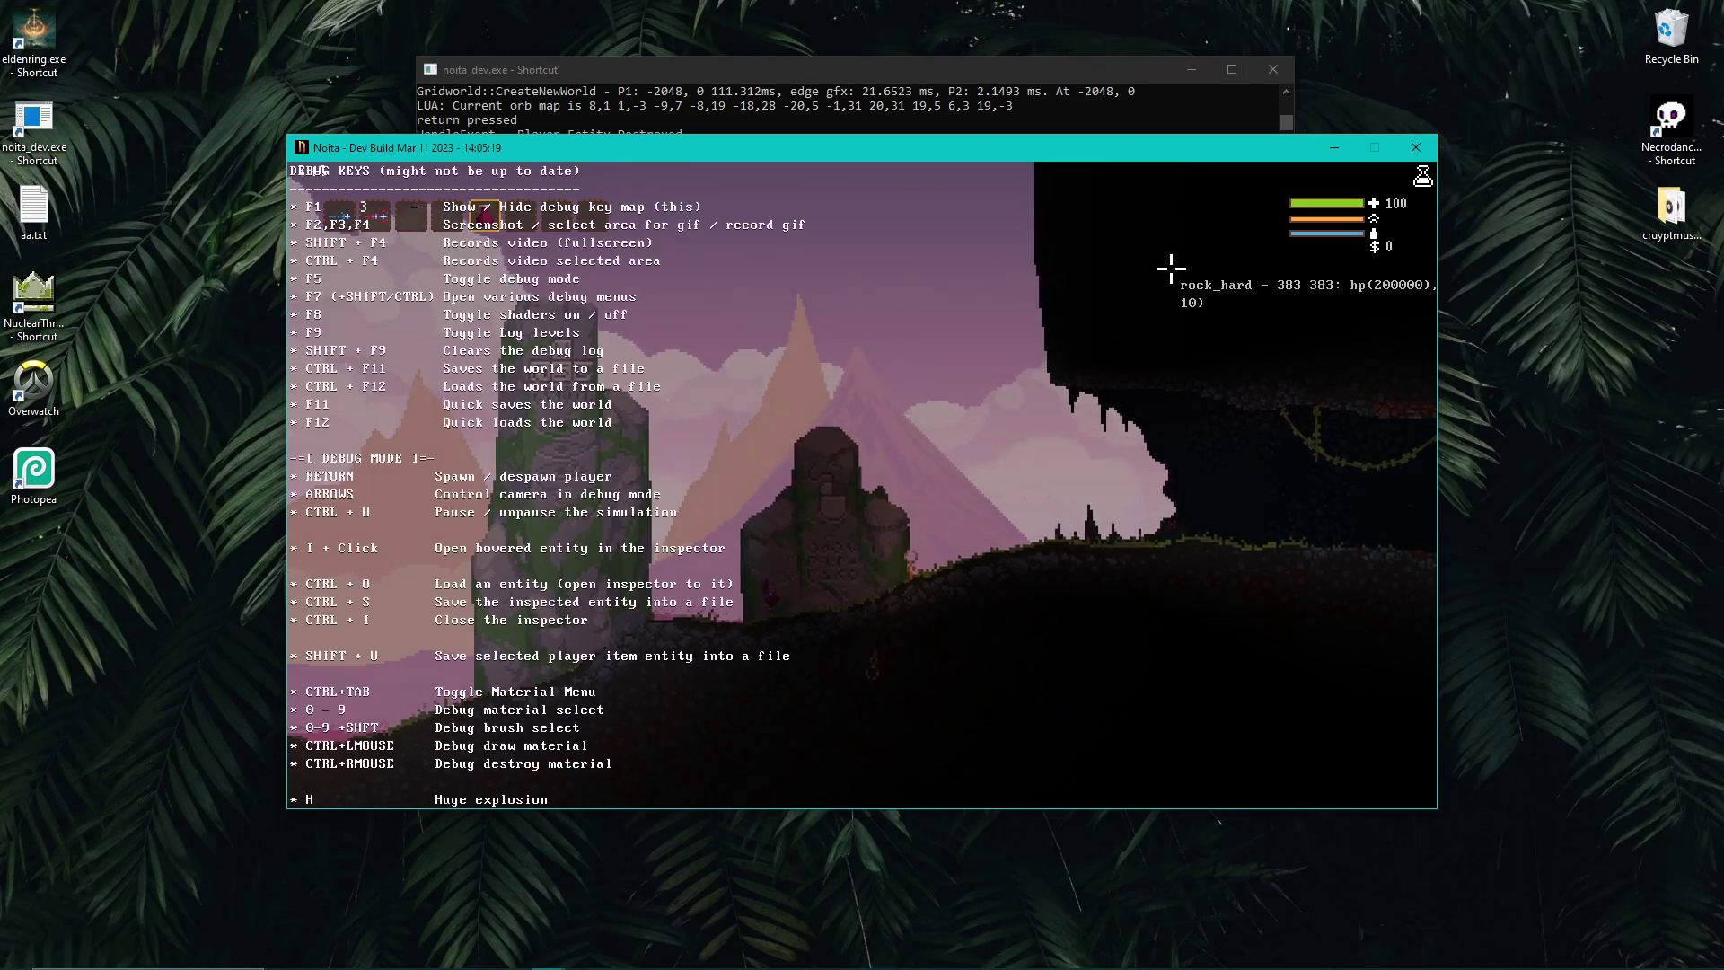
pyautogui.scroll(-6, 713, 662)
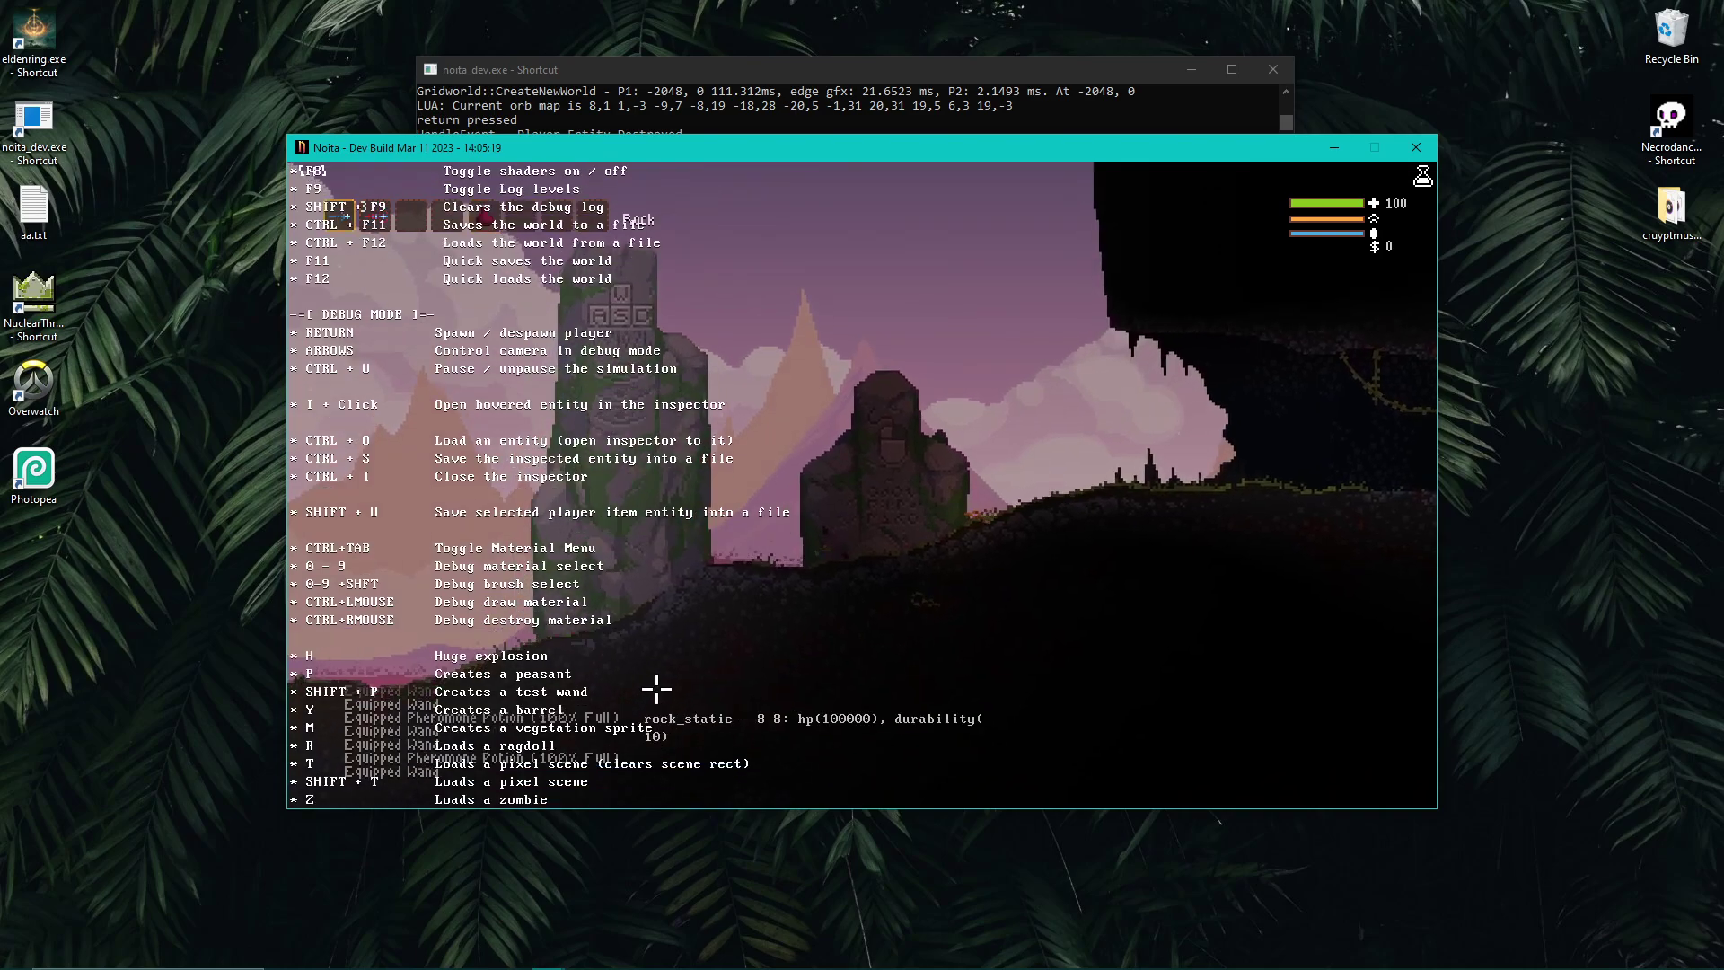
pyautogui.scroll(-2, 713, 662)
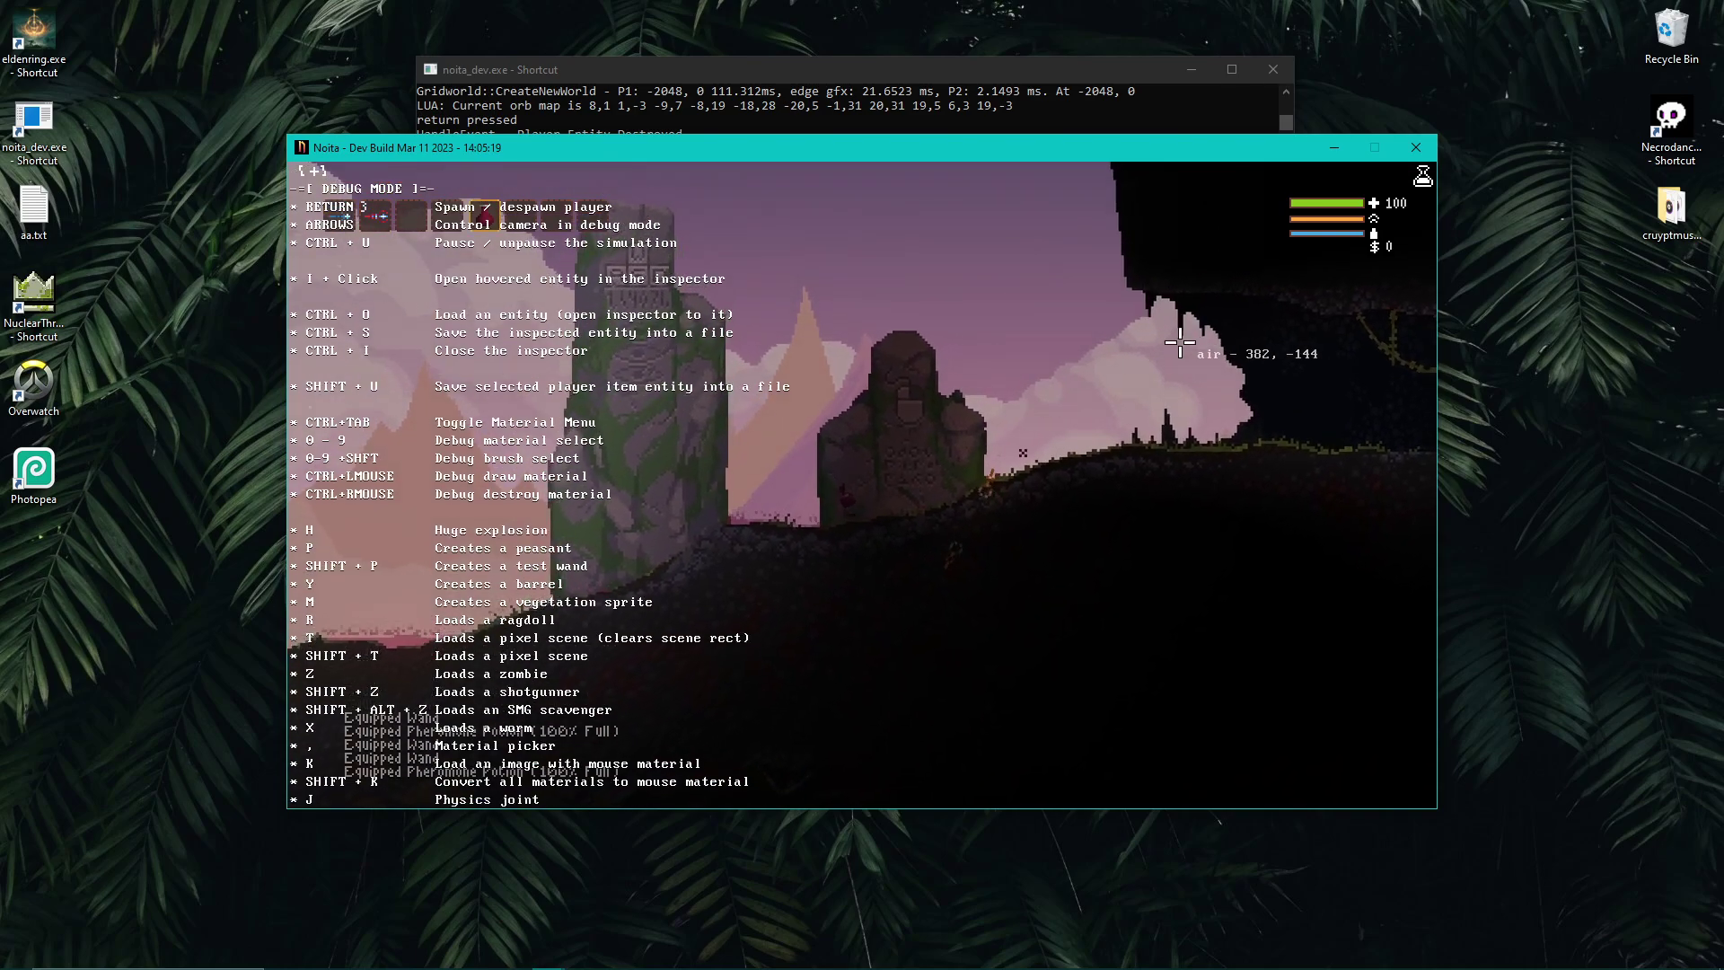
pyautogui.press('y')
pyautogui.press('y')
pyautogui.press('y')
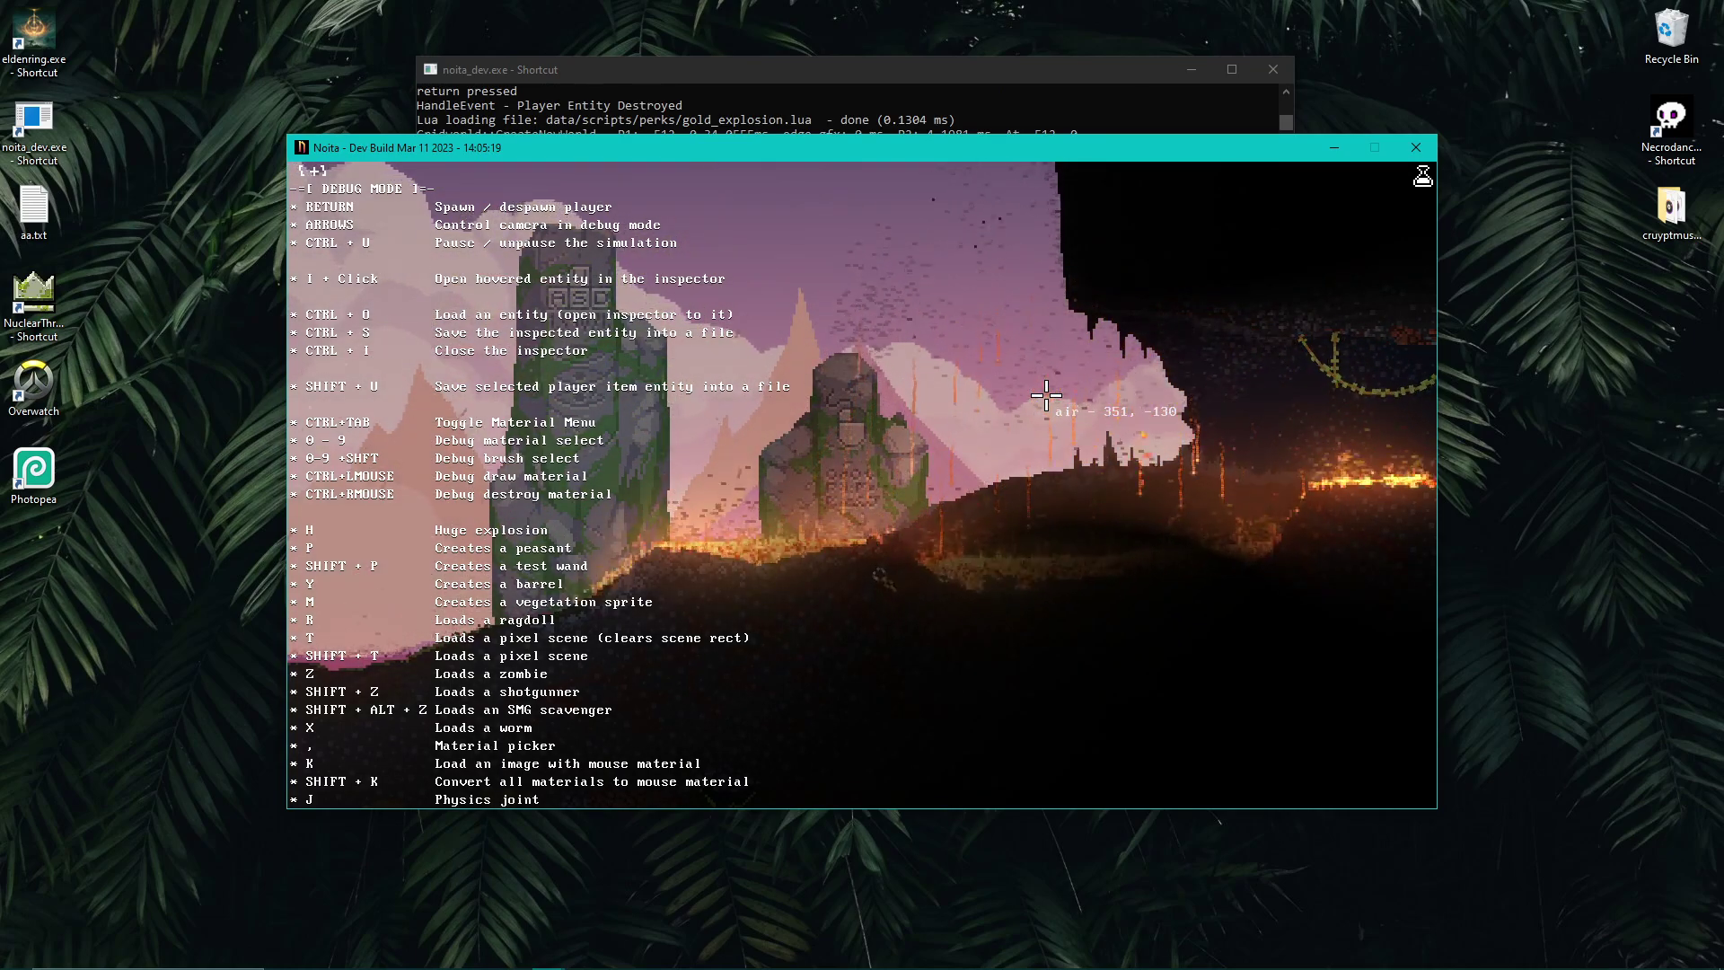
# Move the free camera up from the cave entrance to the floating dark brick structure and spawn the player there
pyautogui.press('Up')
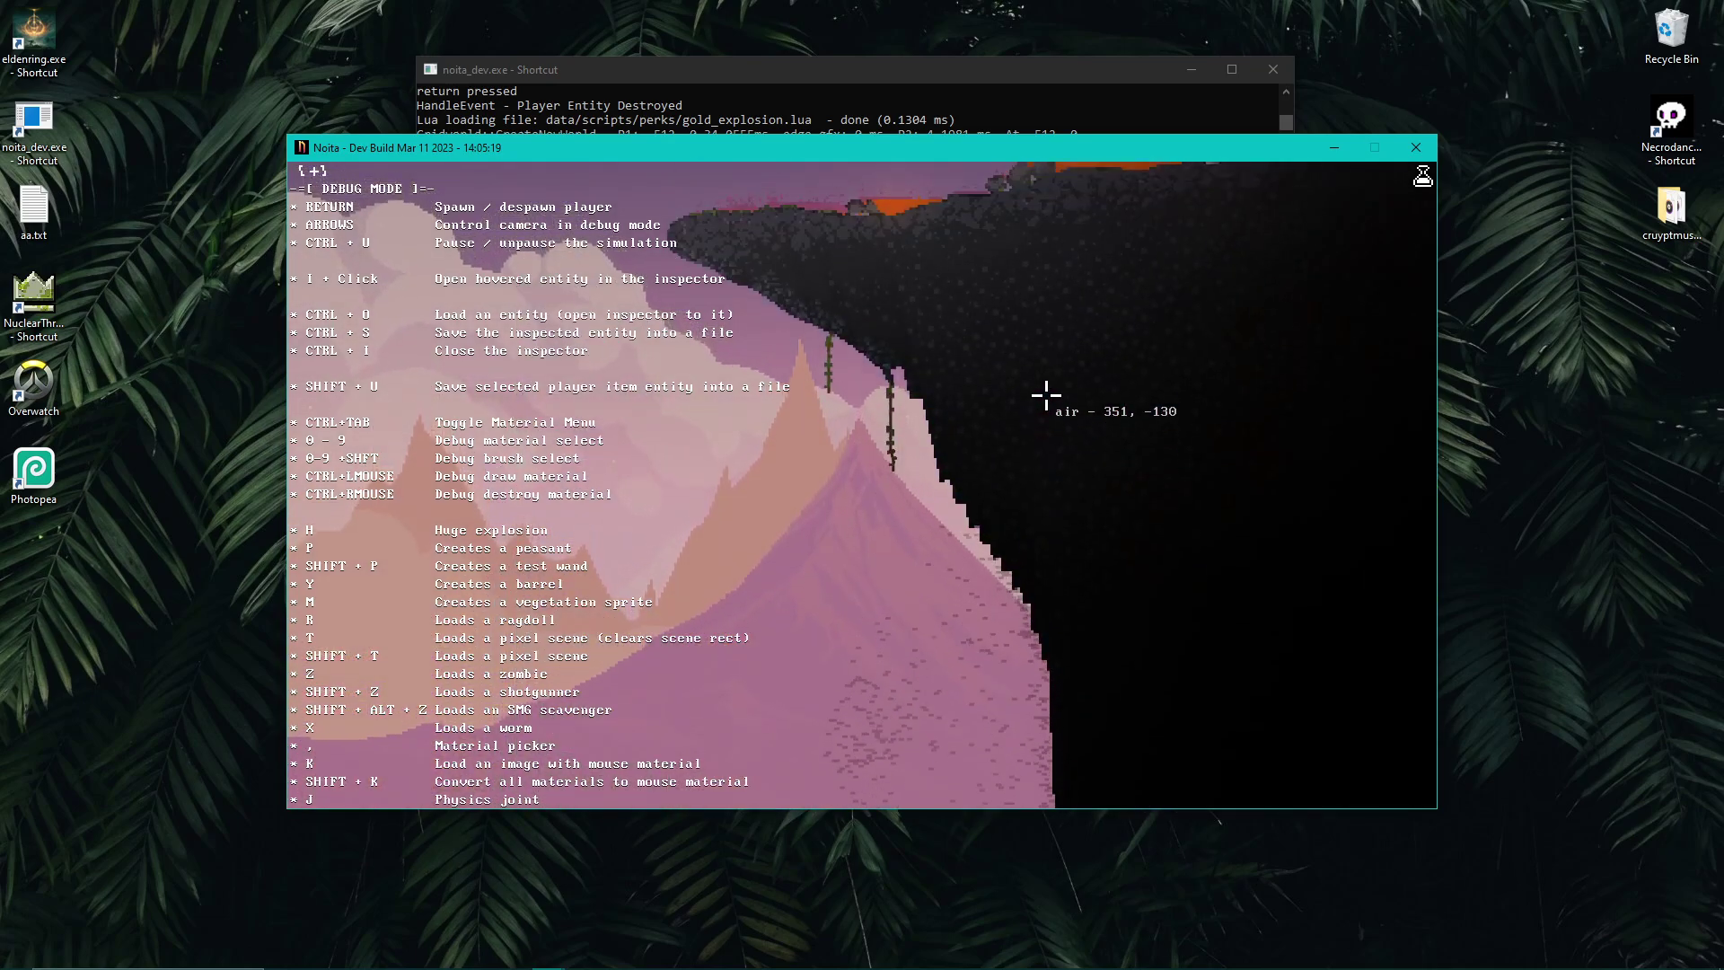
pyautogui.press('Up')
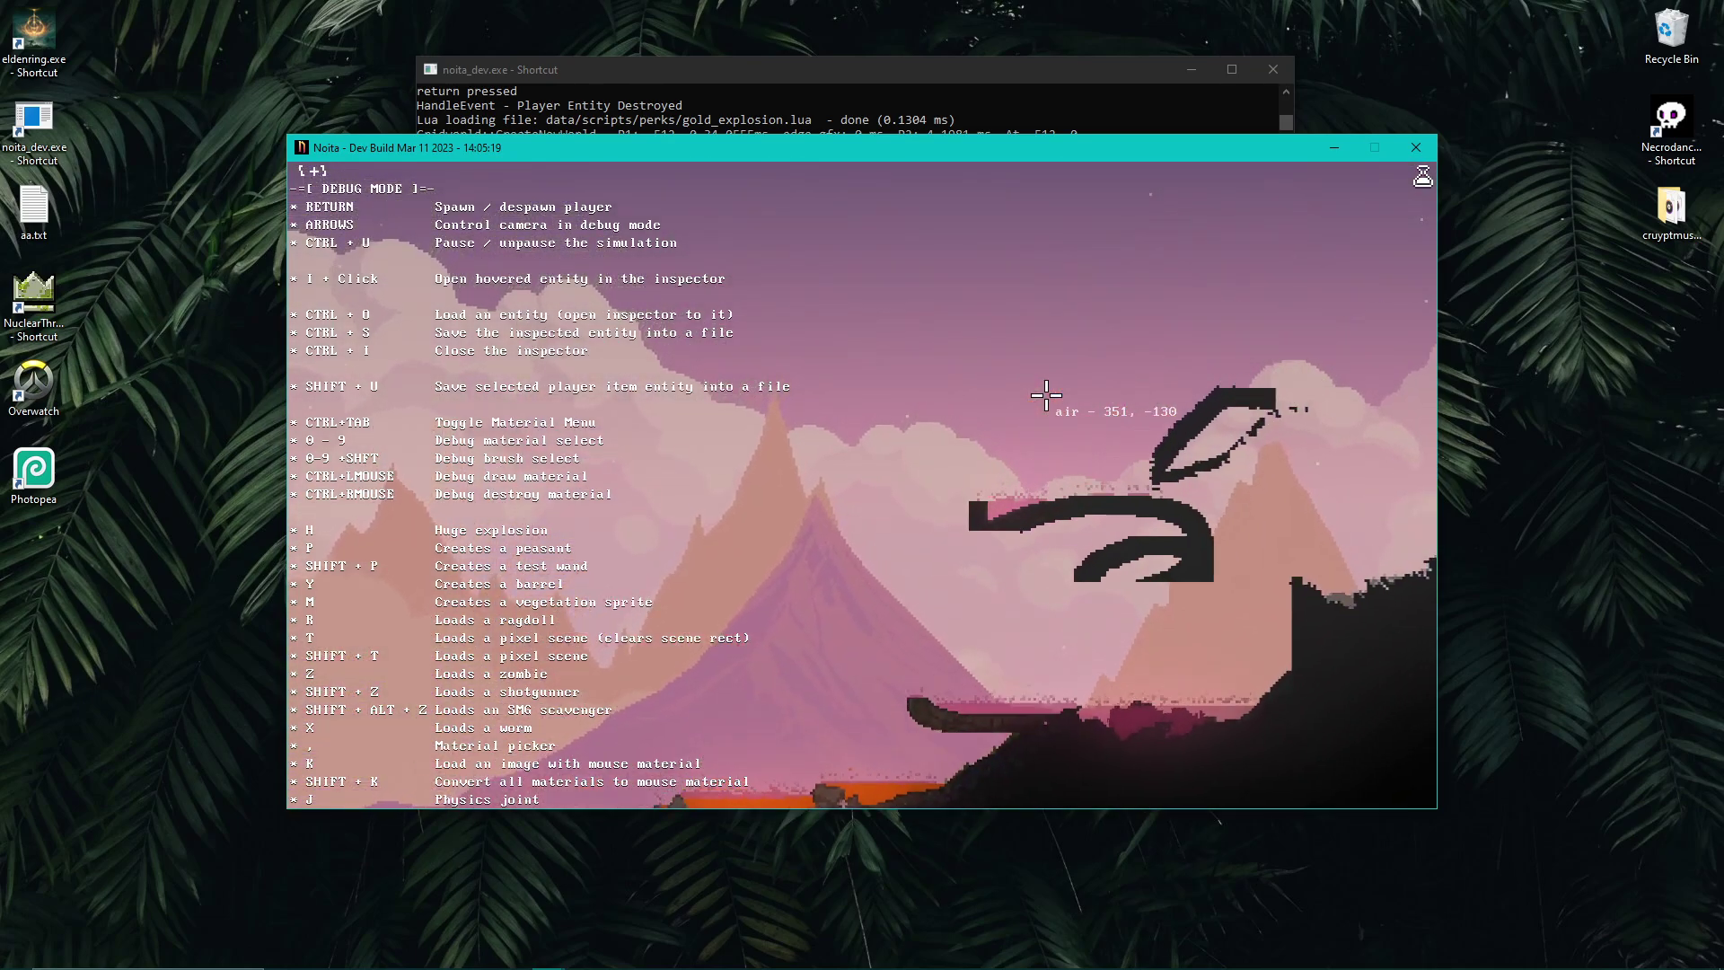
pyautogui.press('Return')
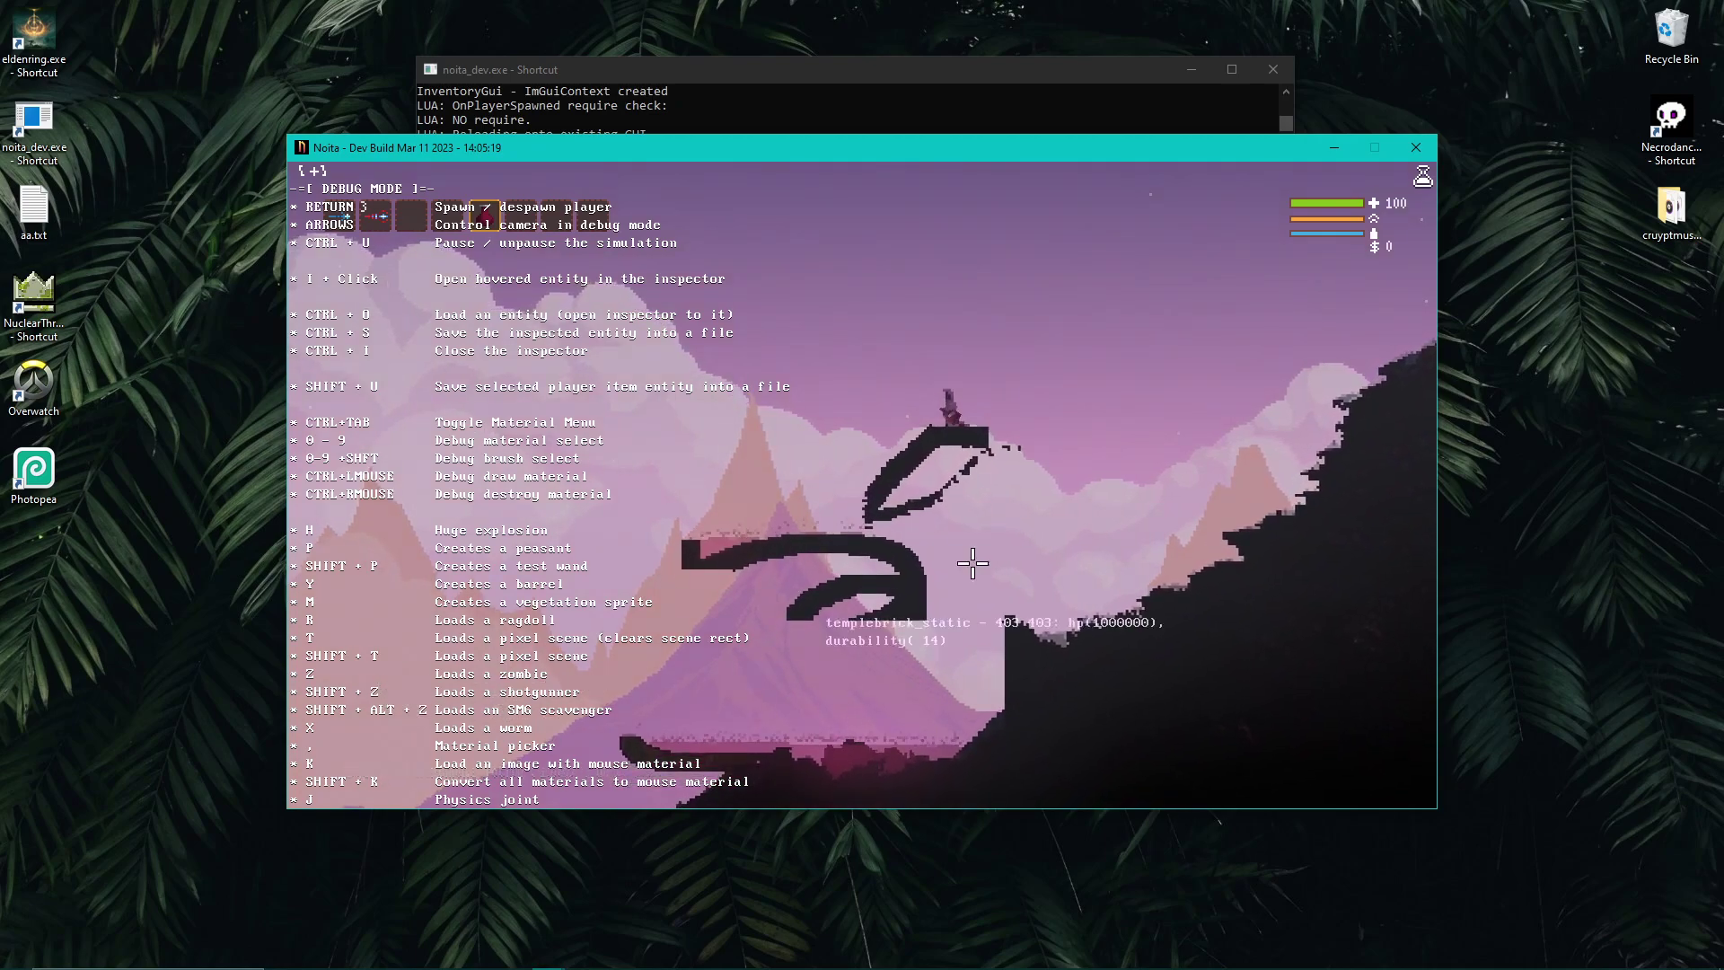
# Create several vegetation sprites along the dark slope beside the floating brick structure
pyautogui.press('z')
pyautogui.press('z')
pyautogui.press('z')
pyautogui.press('z')
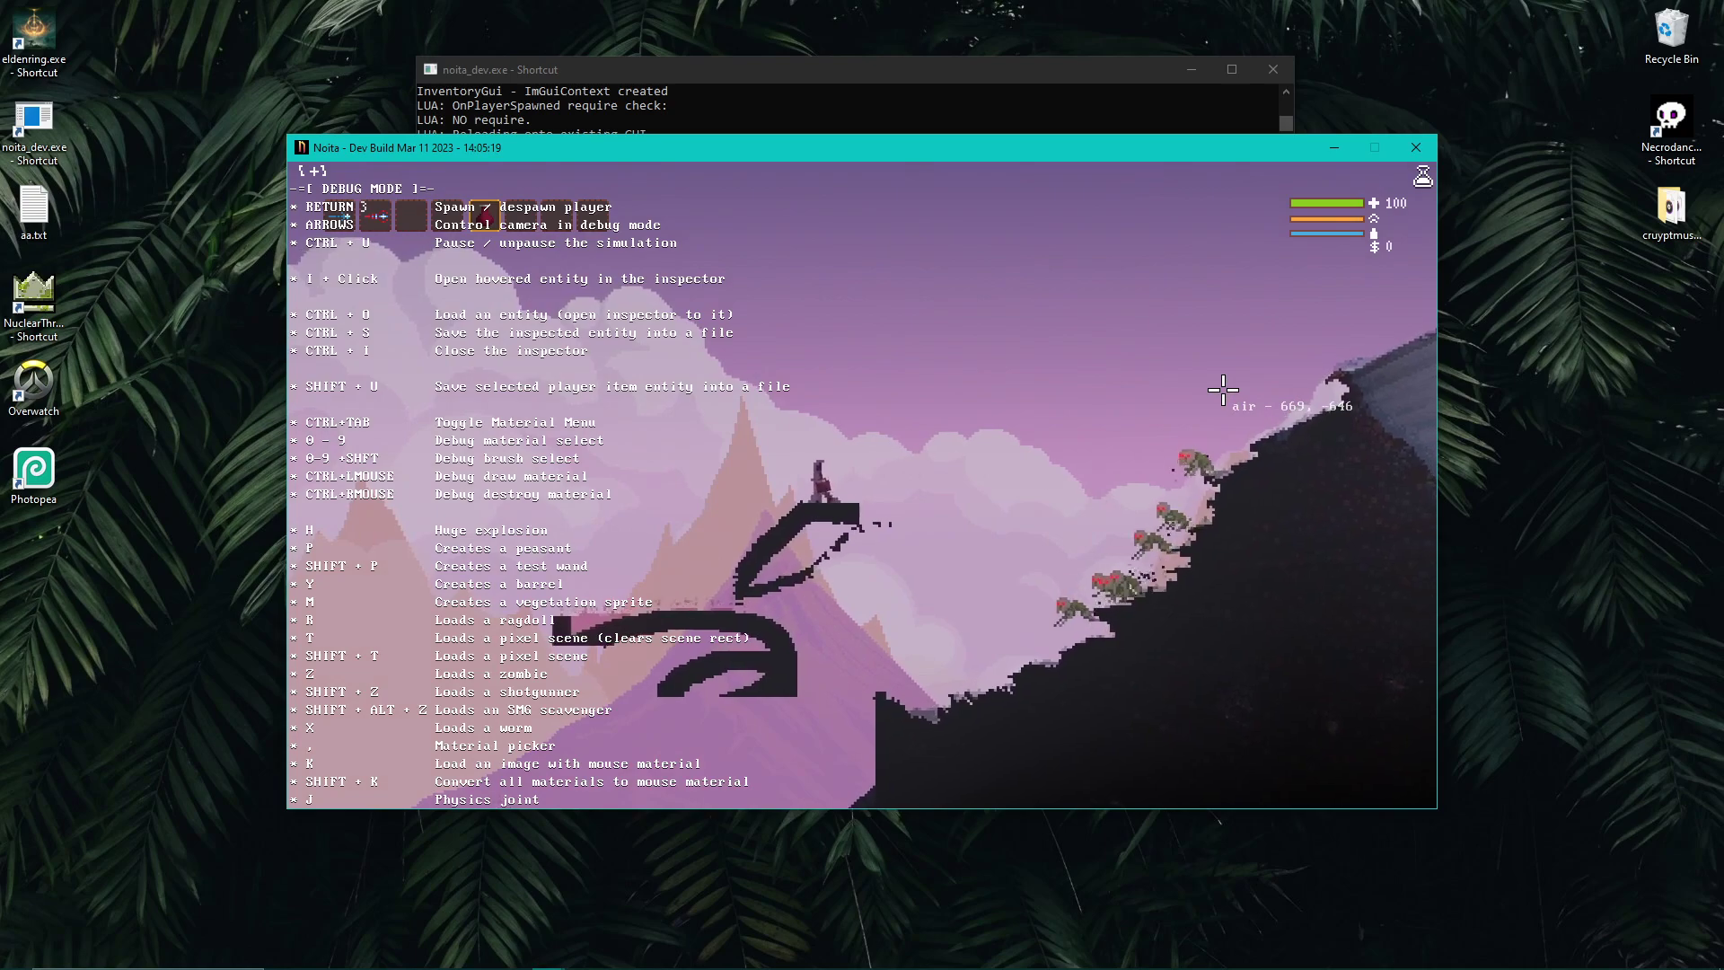
# Despawn the player and set off a huge explosion in the air between the floating structure and the vegetated slope
pyautogui.press('Return')
pyautogui.press('Down')
pyautogui.press('Left')
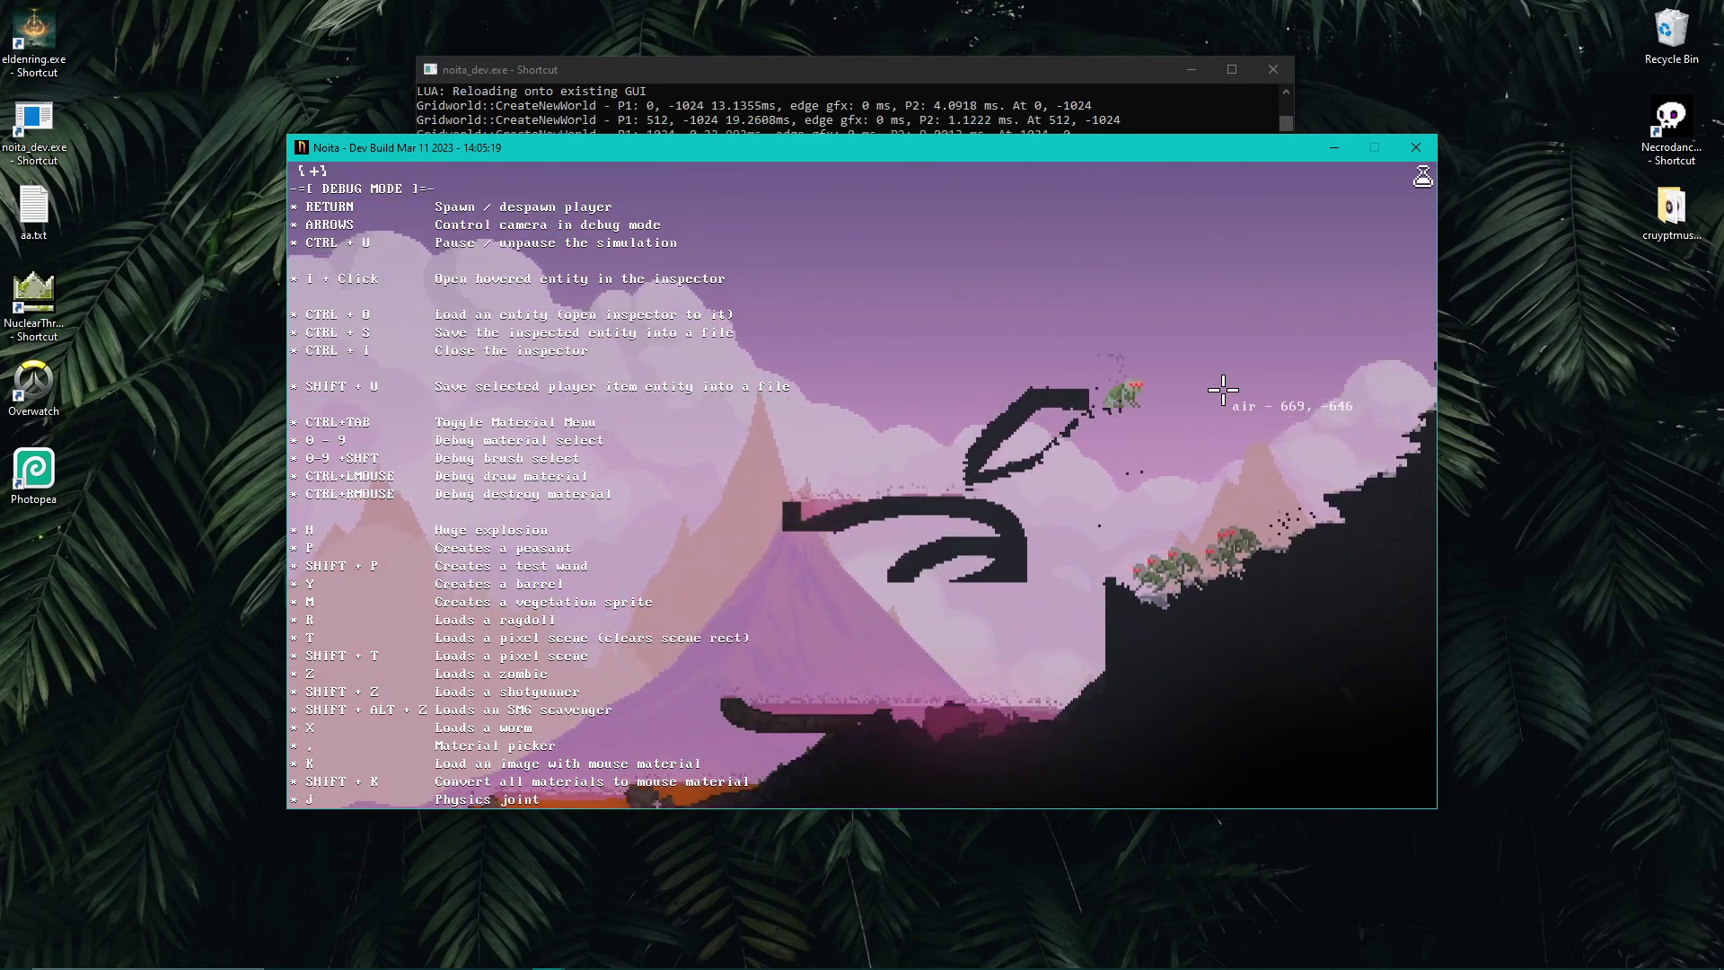
pyautogui.press('h')
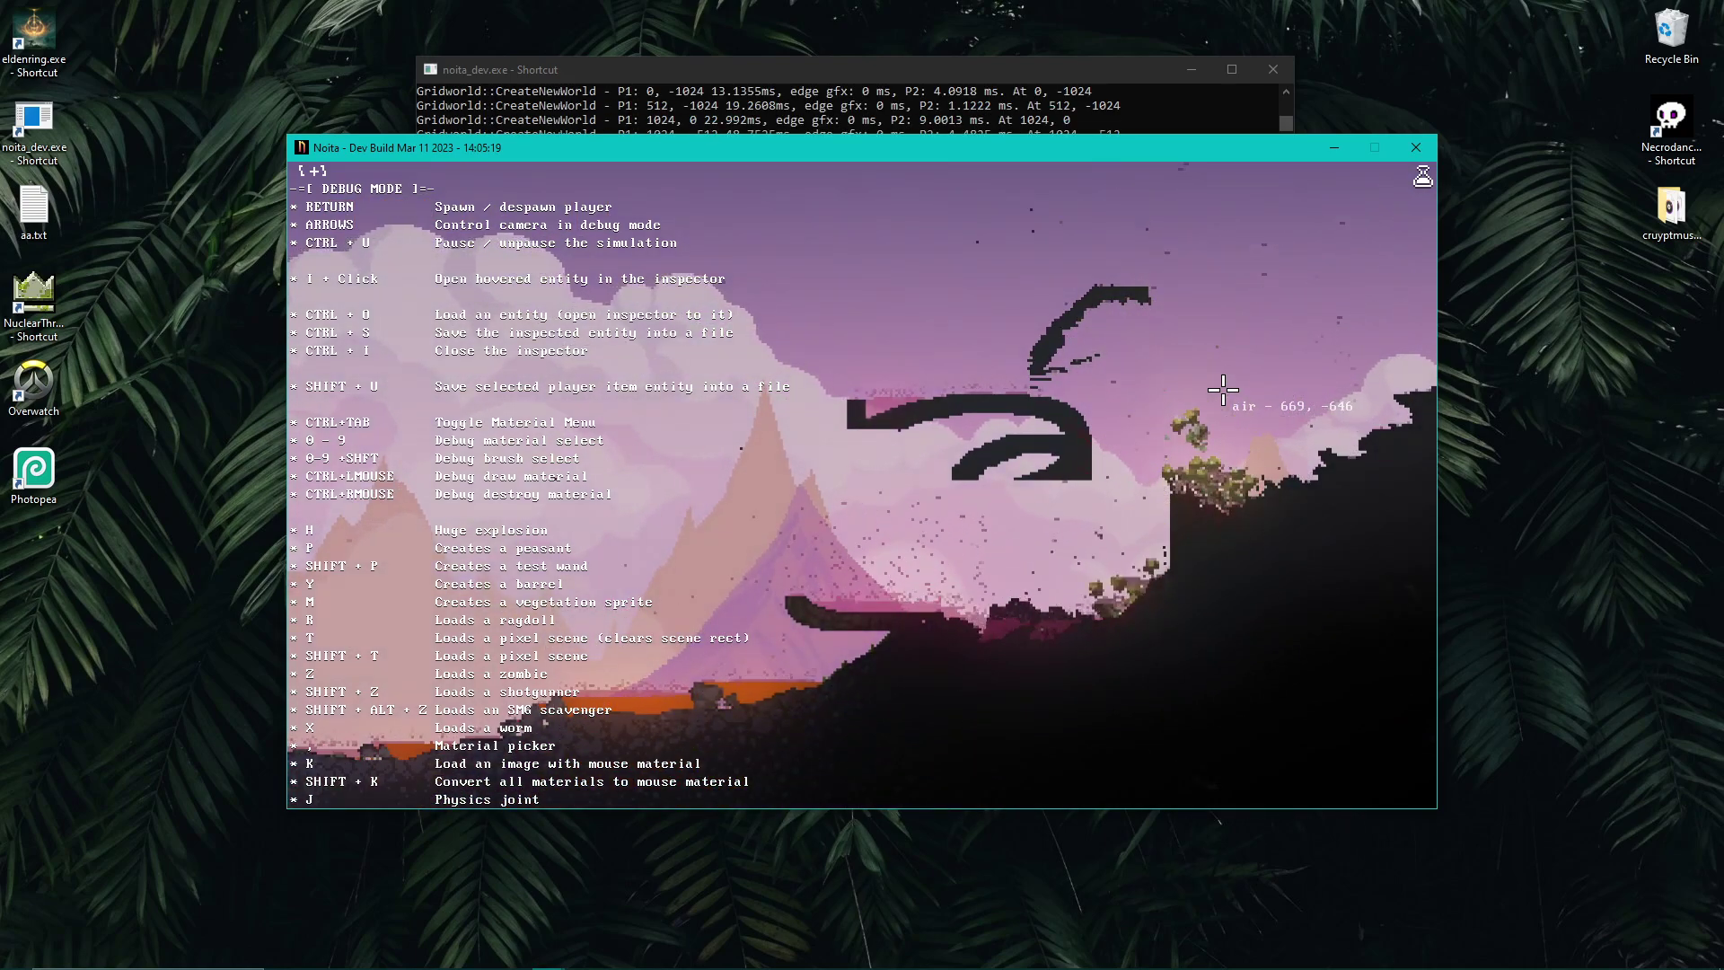
# Move the free camera up and left of the floating brick structure and spawn the player there
pyautogui.press('Up')
pyautogui.press('Left')
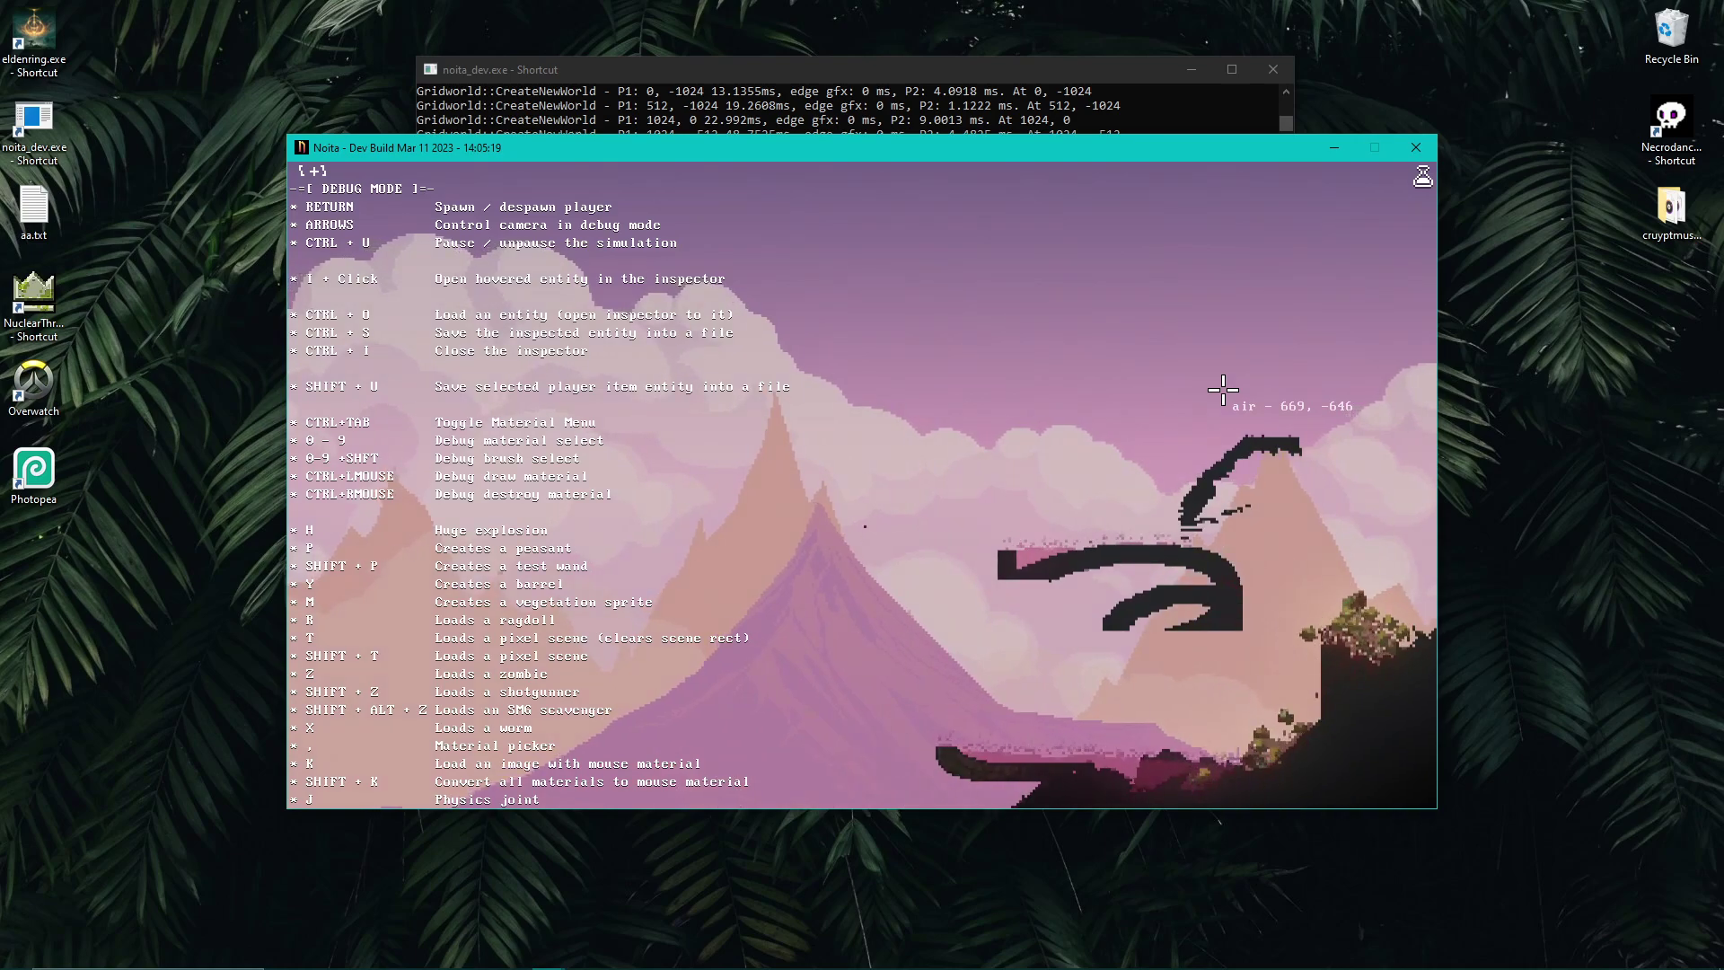
pyautogui.press('Return')
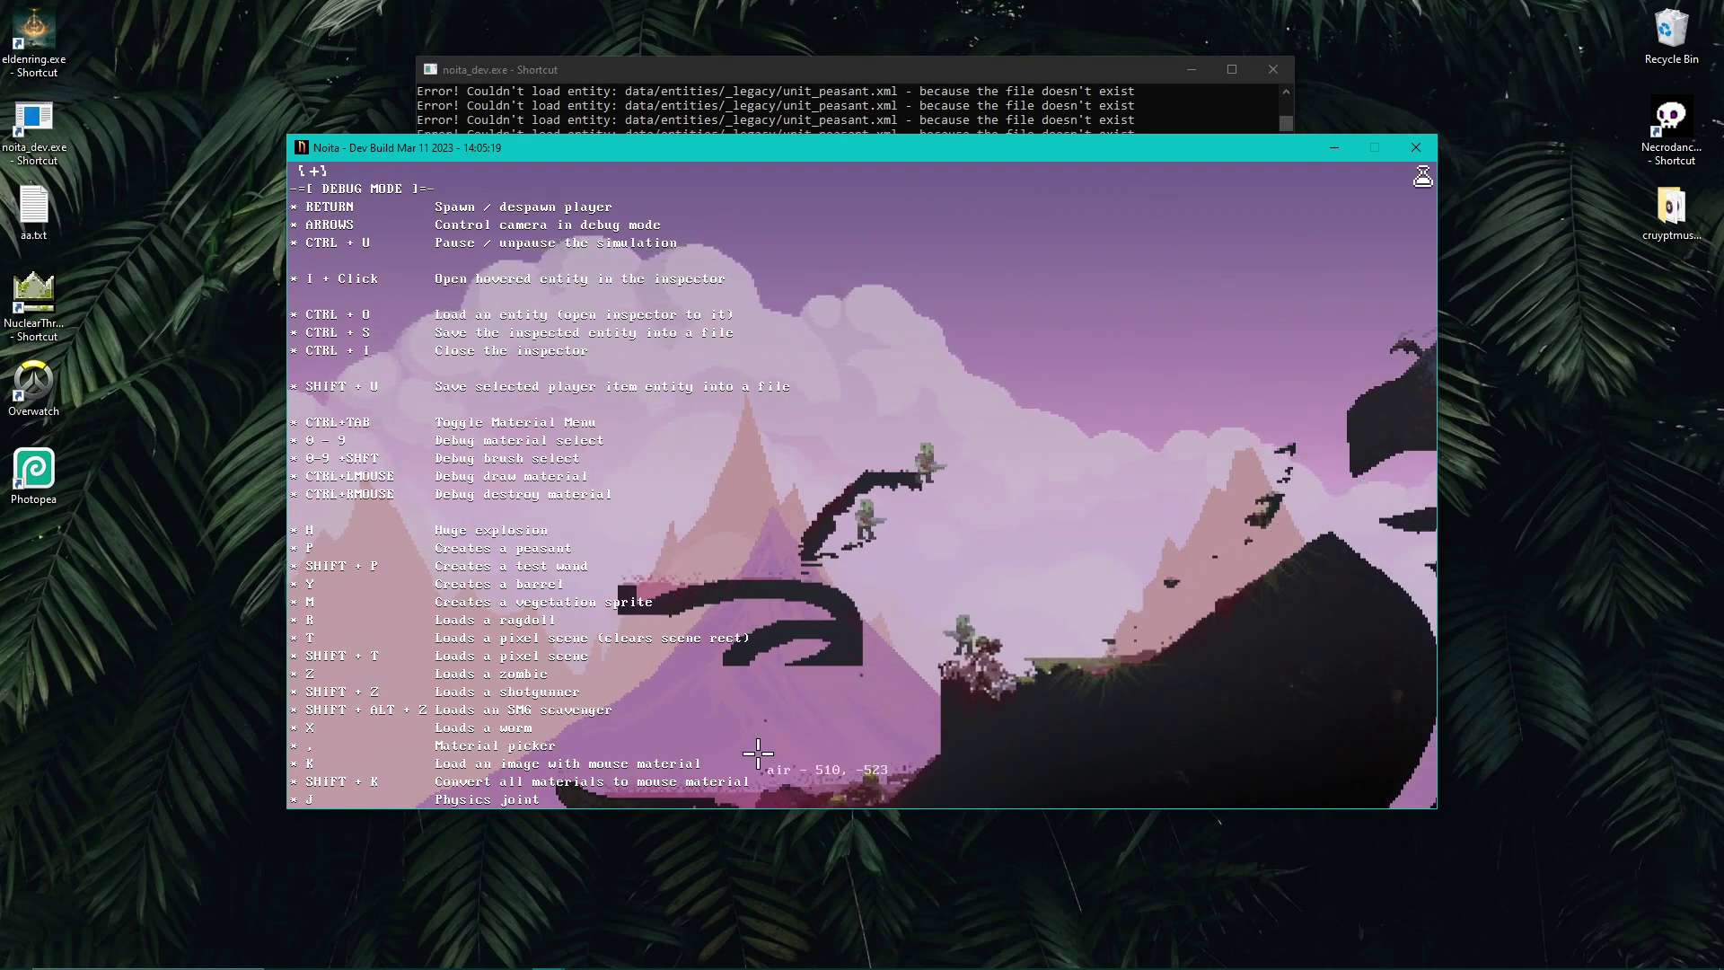
# Load the pixel scene boss_victoryroom.png from the data/biome_impl folder into the world
pyautogui.scroll(-1, 749, 747)
pyautogui.scroll(1, 476, 550)
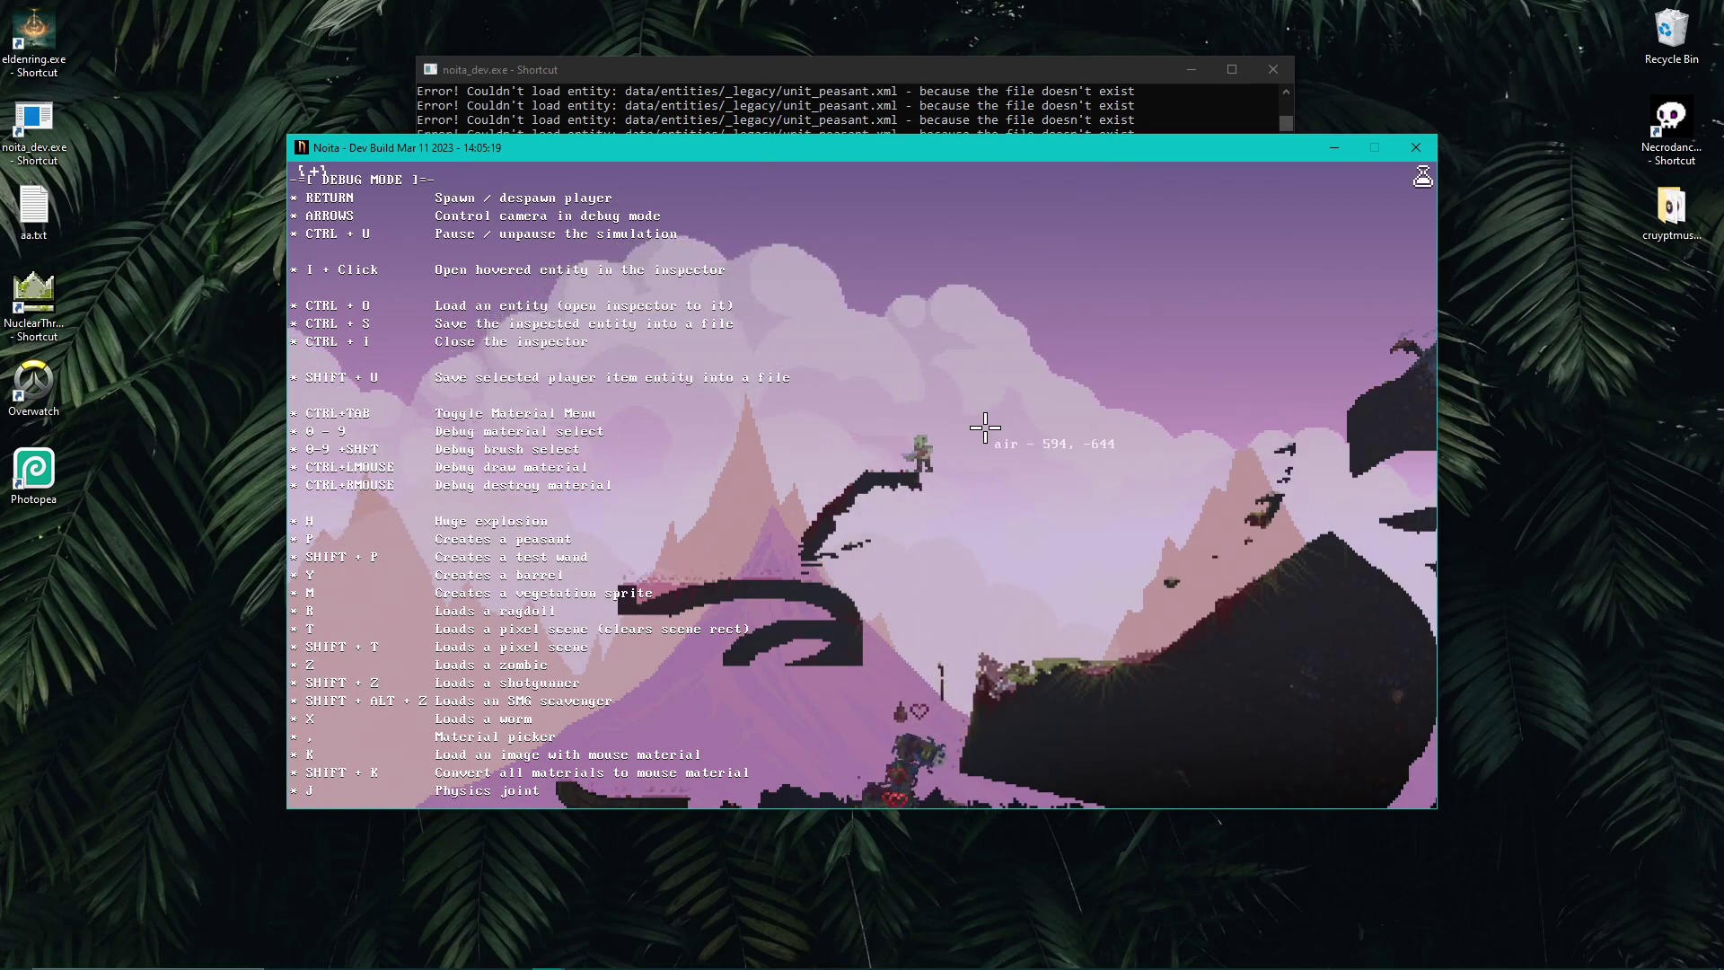
pyautogui.hotkey('ctrl', 'o')
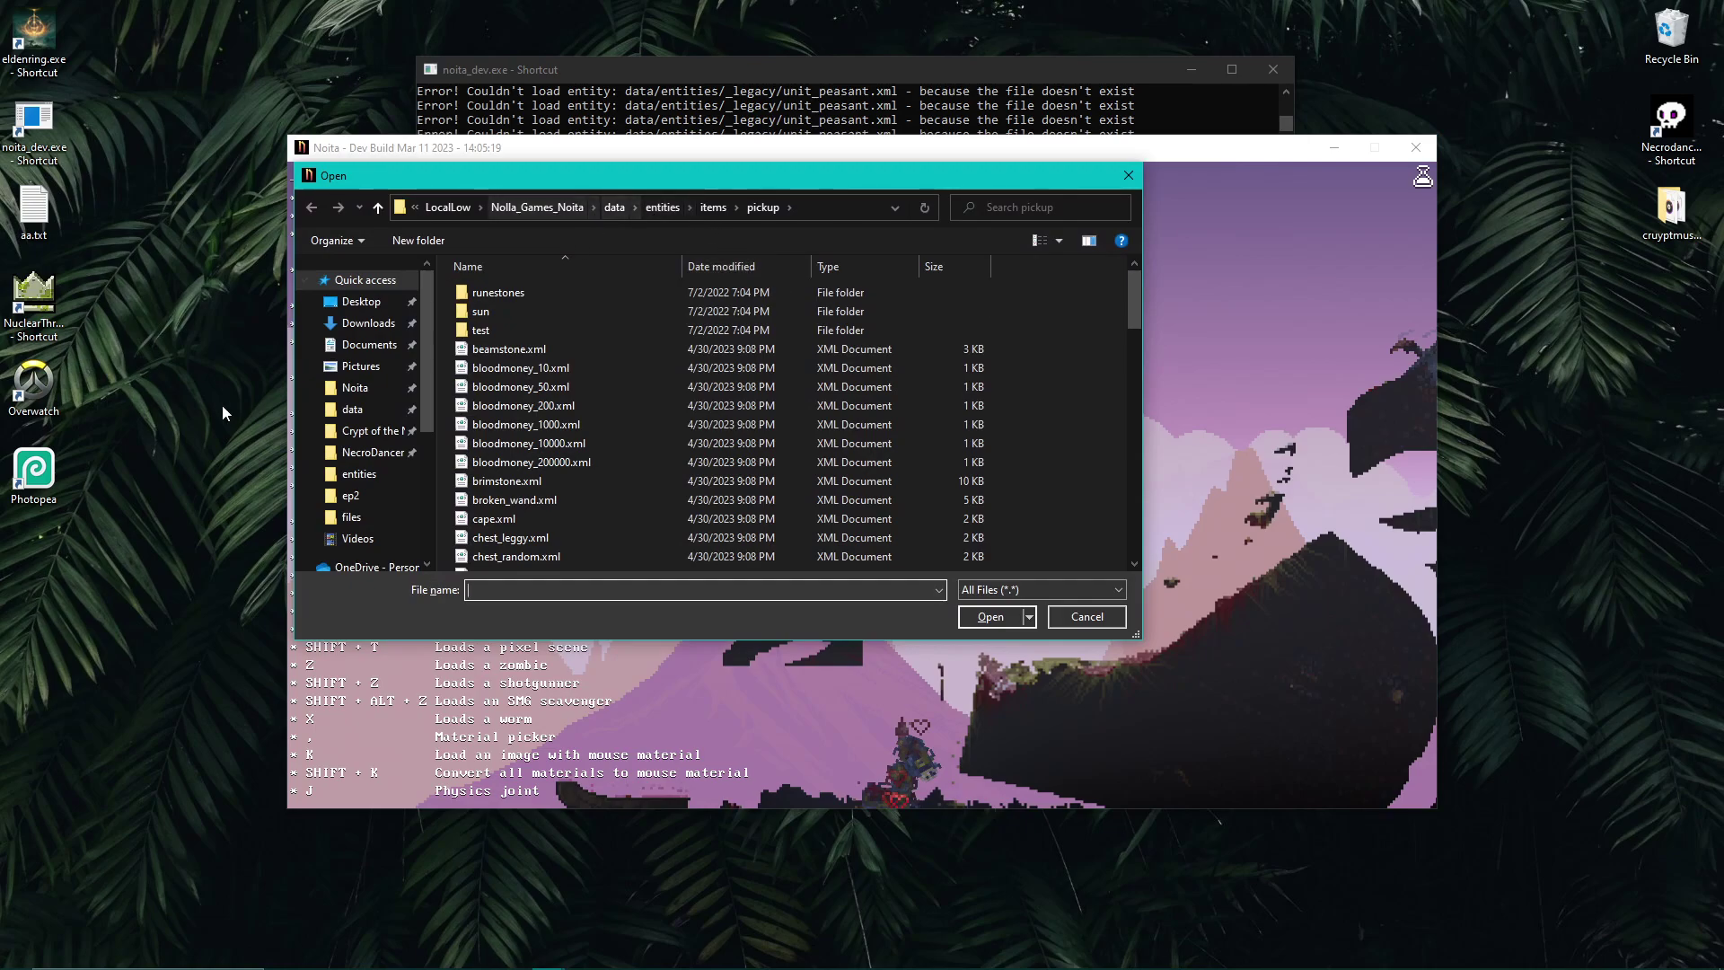
pyautogui.click(345, 413)
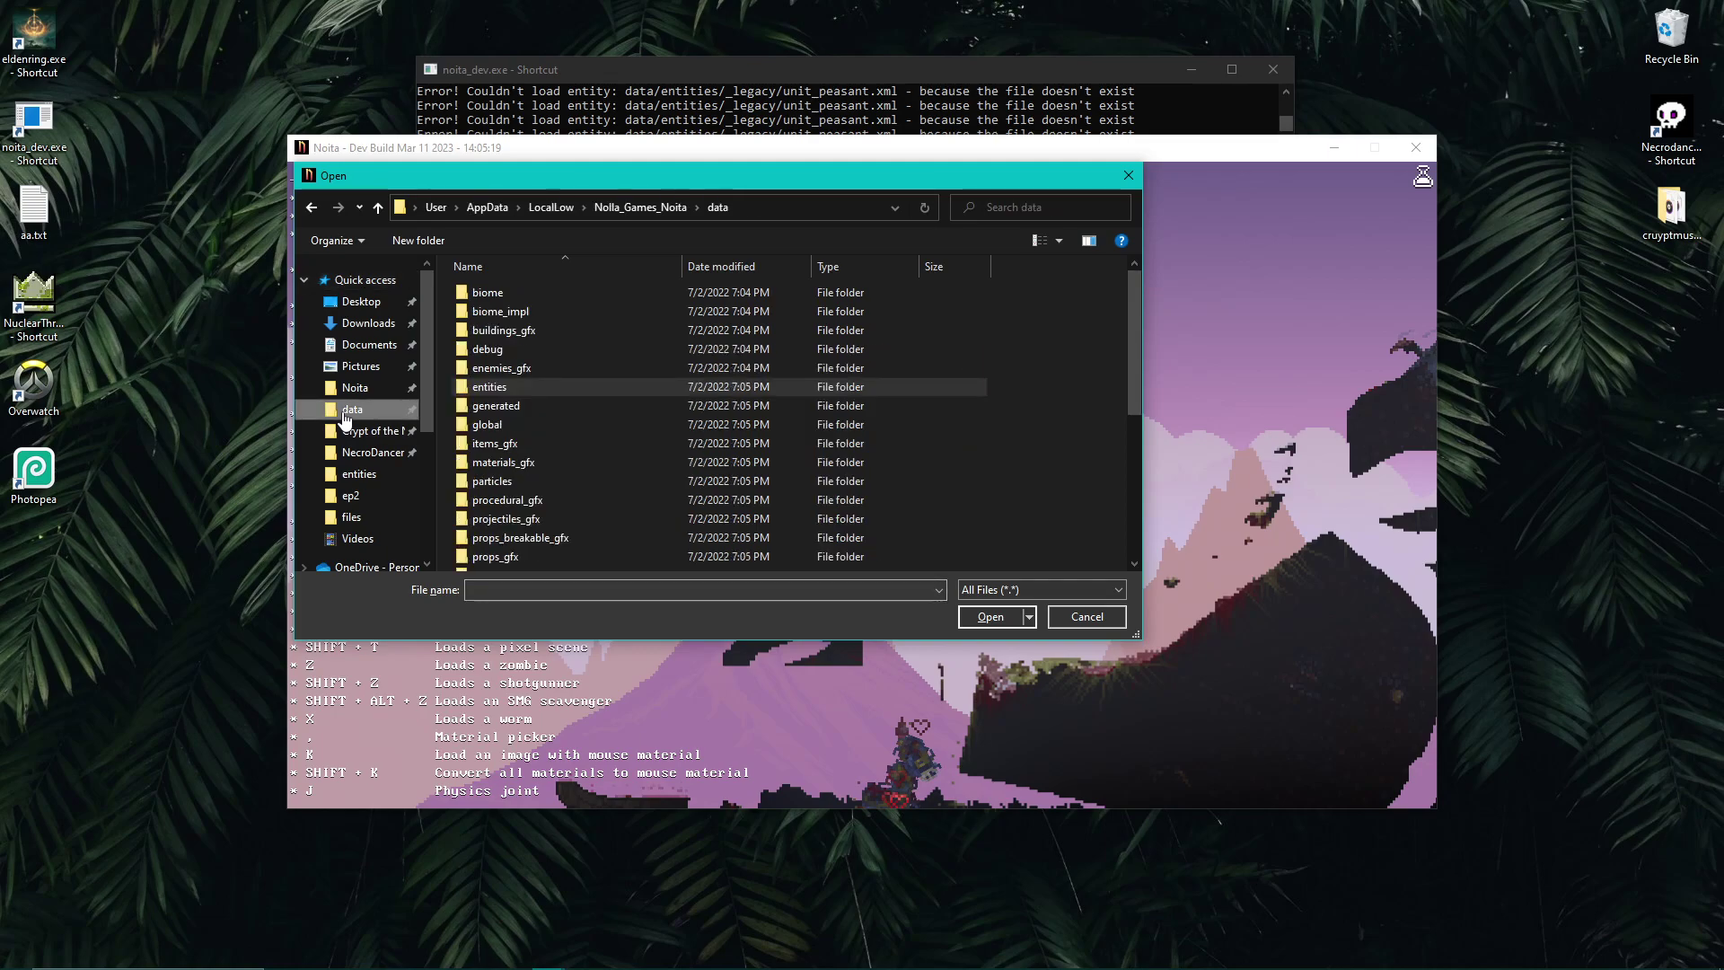
pyautogui.doubleClick(537, 310)
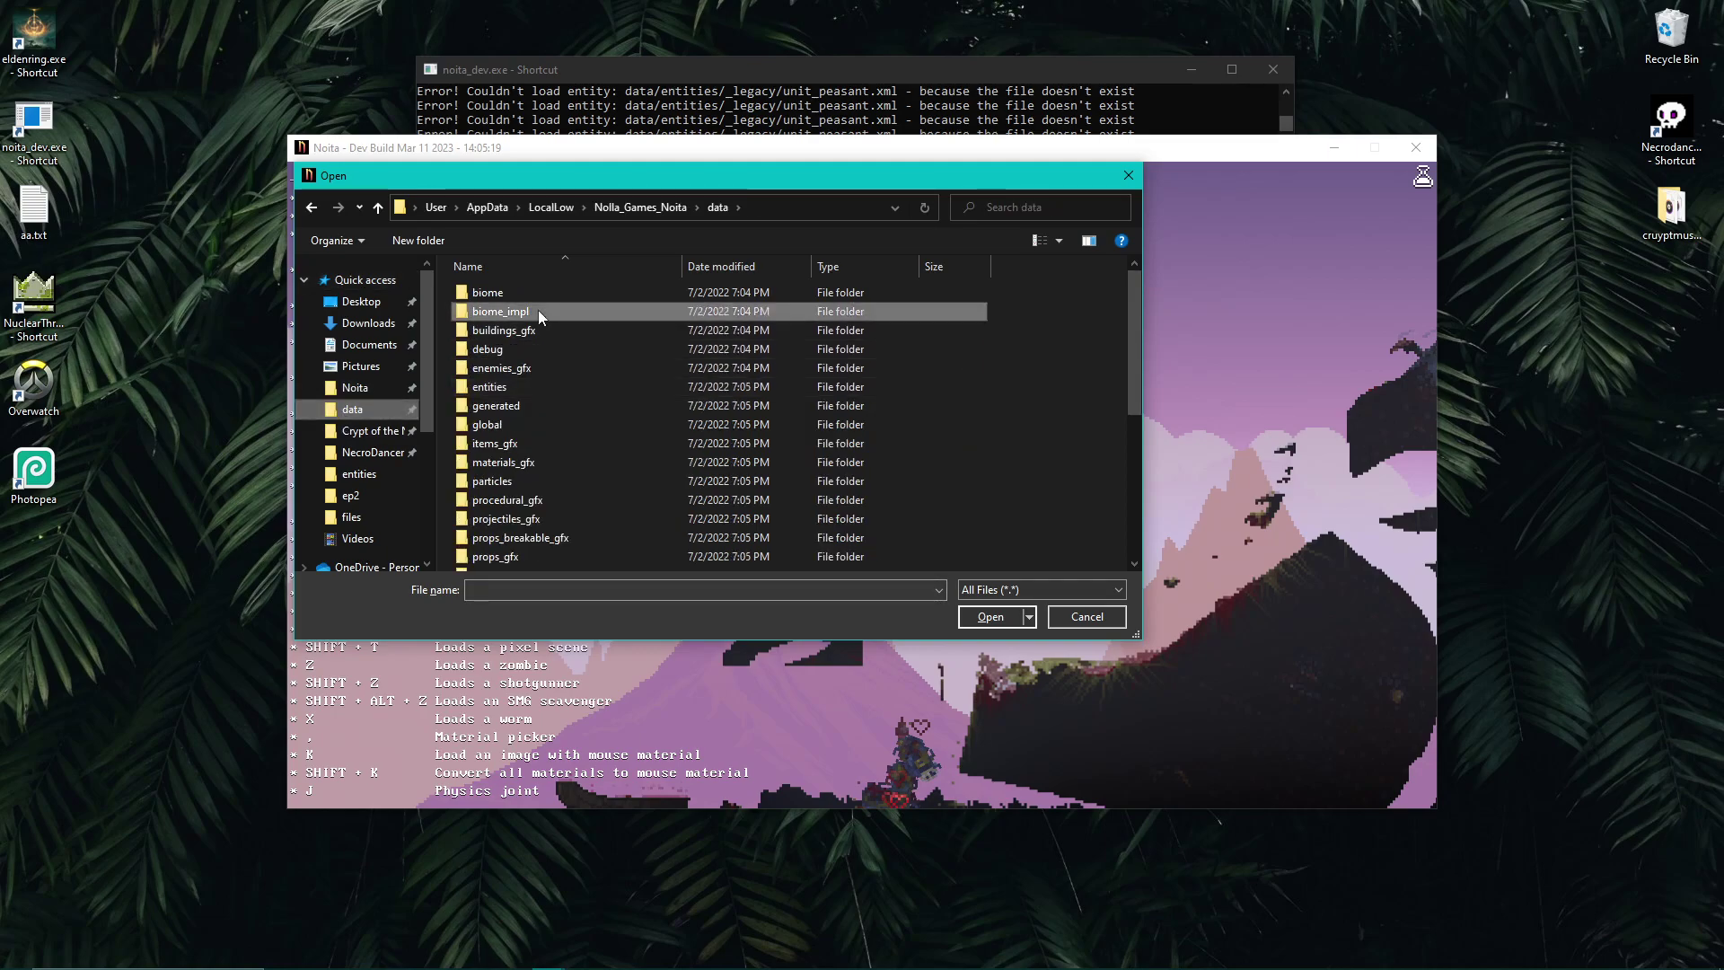
pyautogui.moveTo(1128, 293); pyautogui.dragTo(1134, 365)
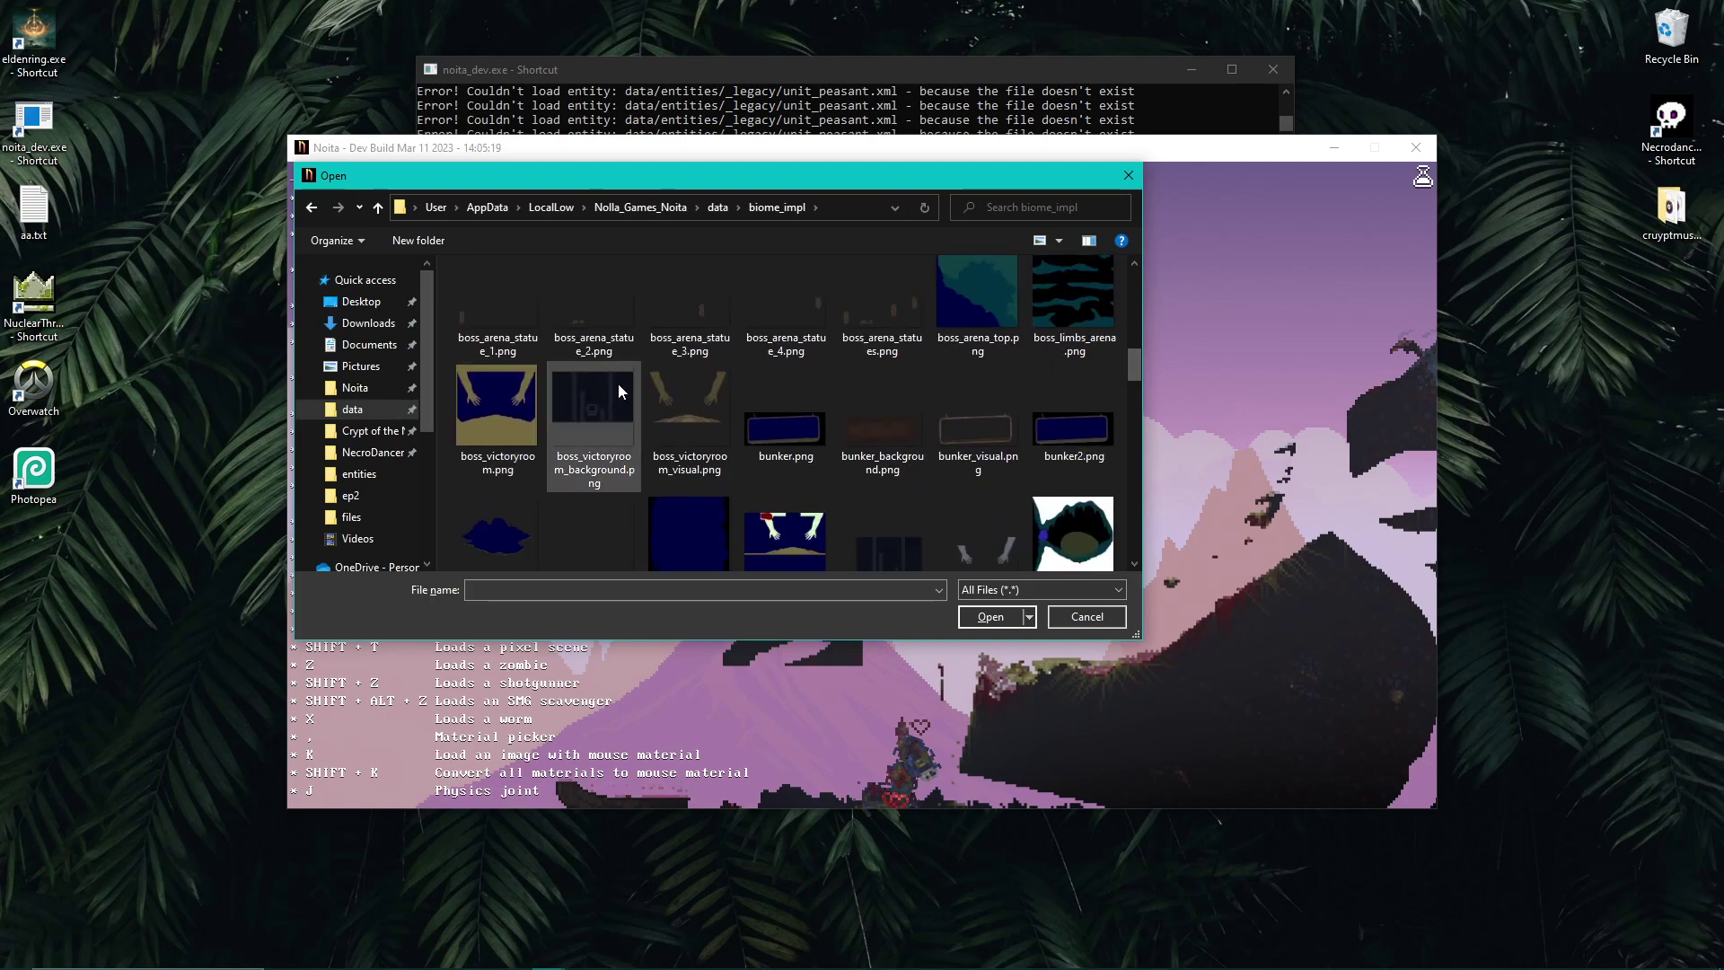
pyautogui.click(696, 413)
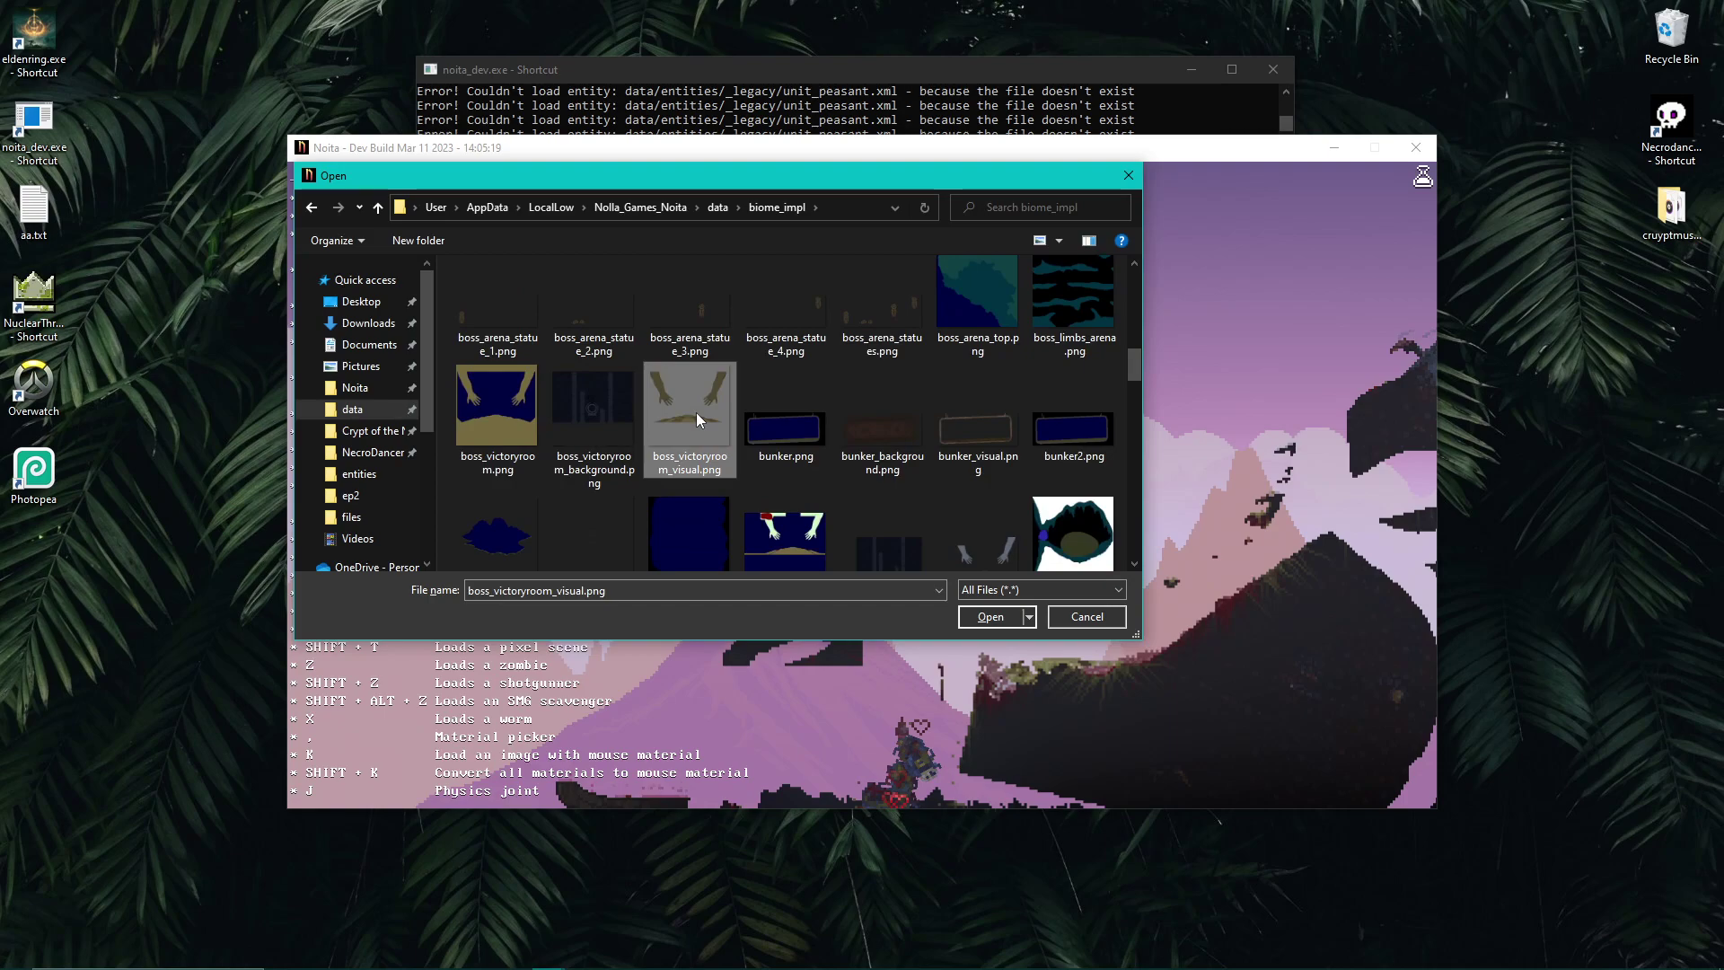
pyautogui.click(468, 400)
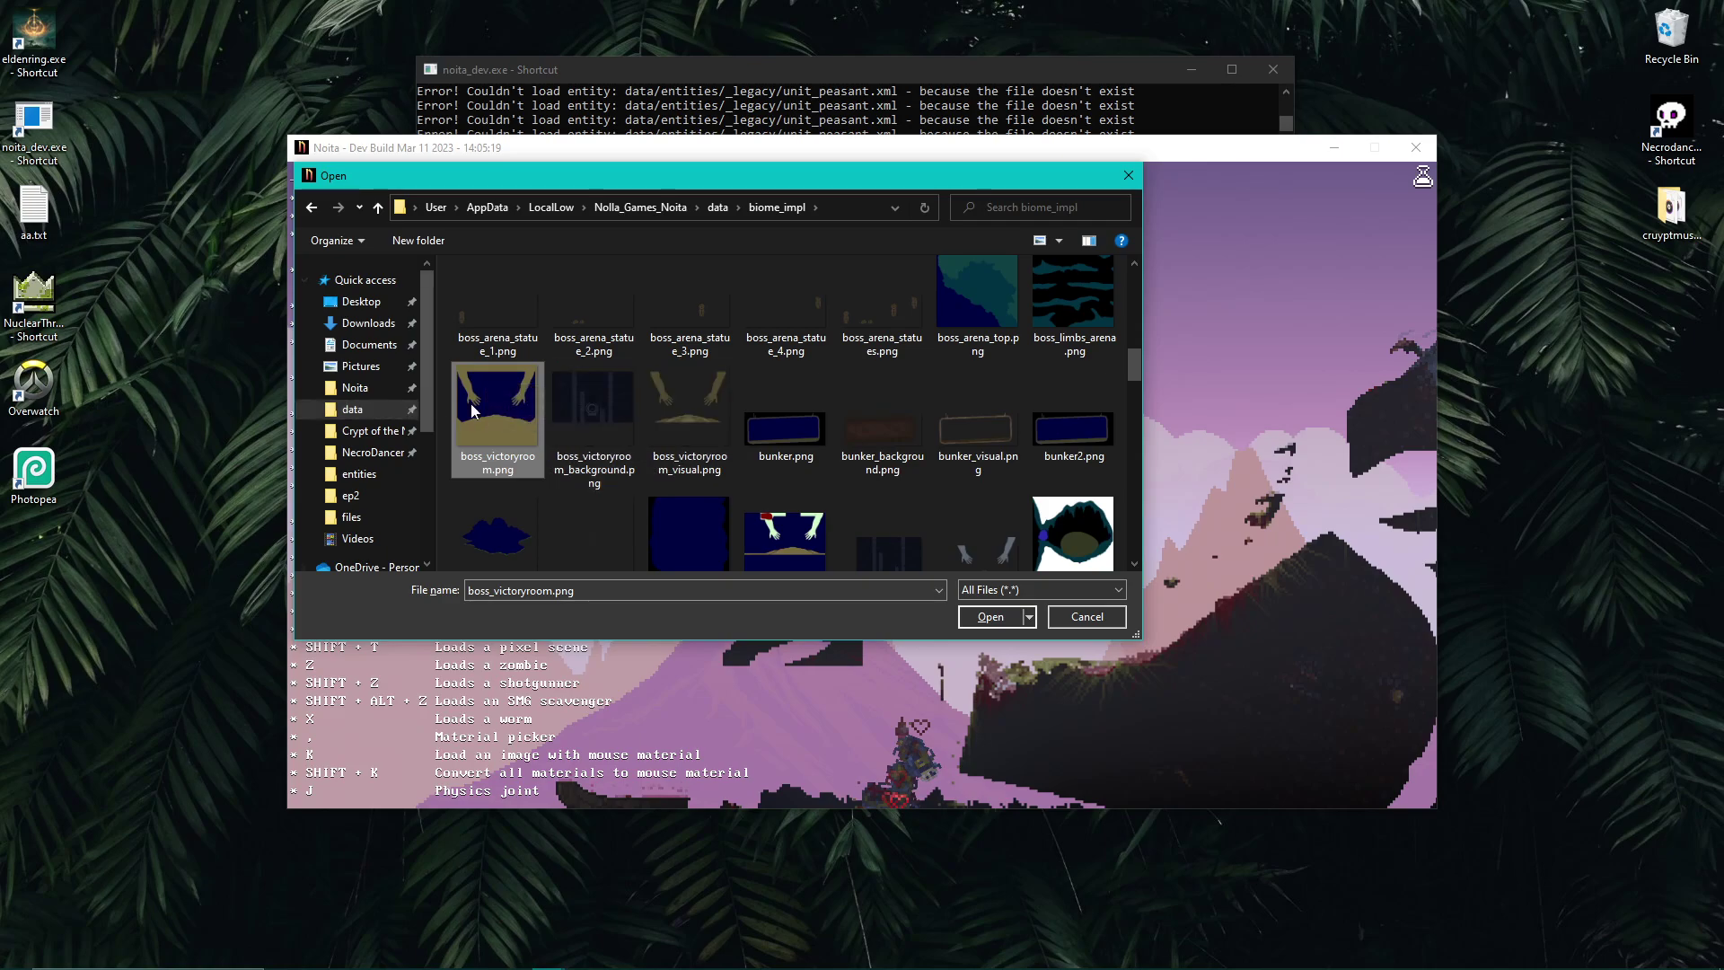
pyautogui.doubleClick(515, 415)
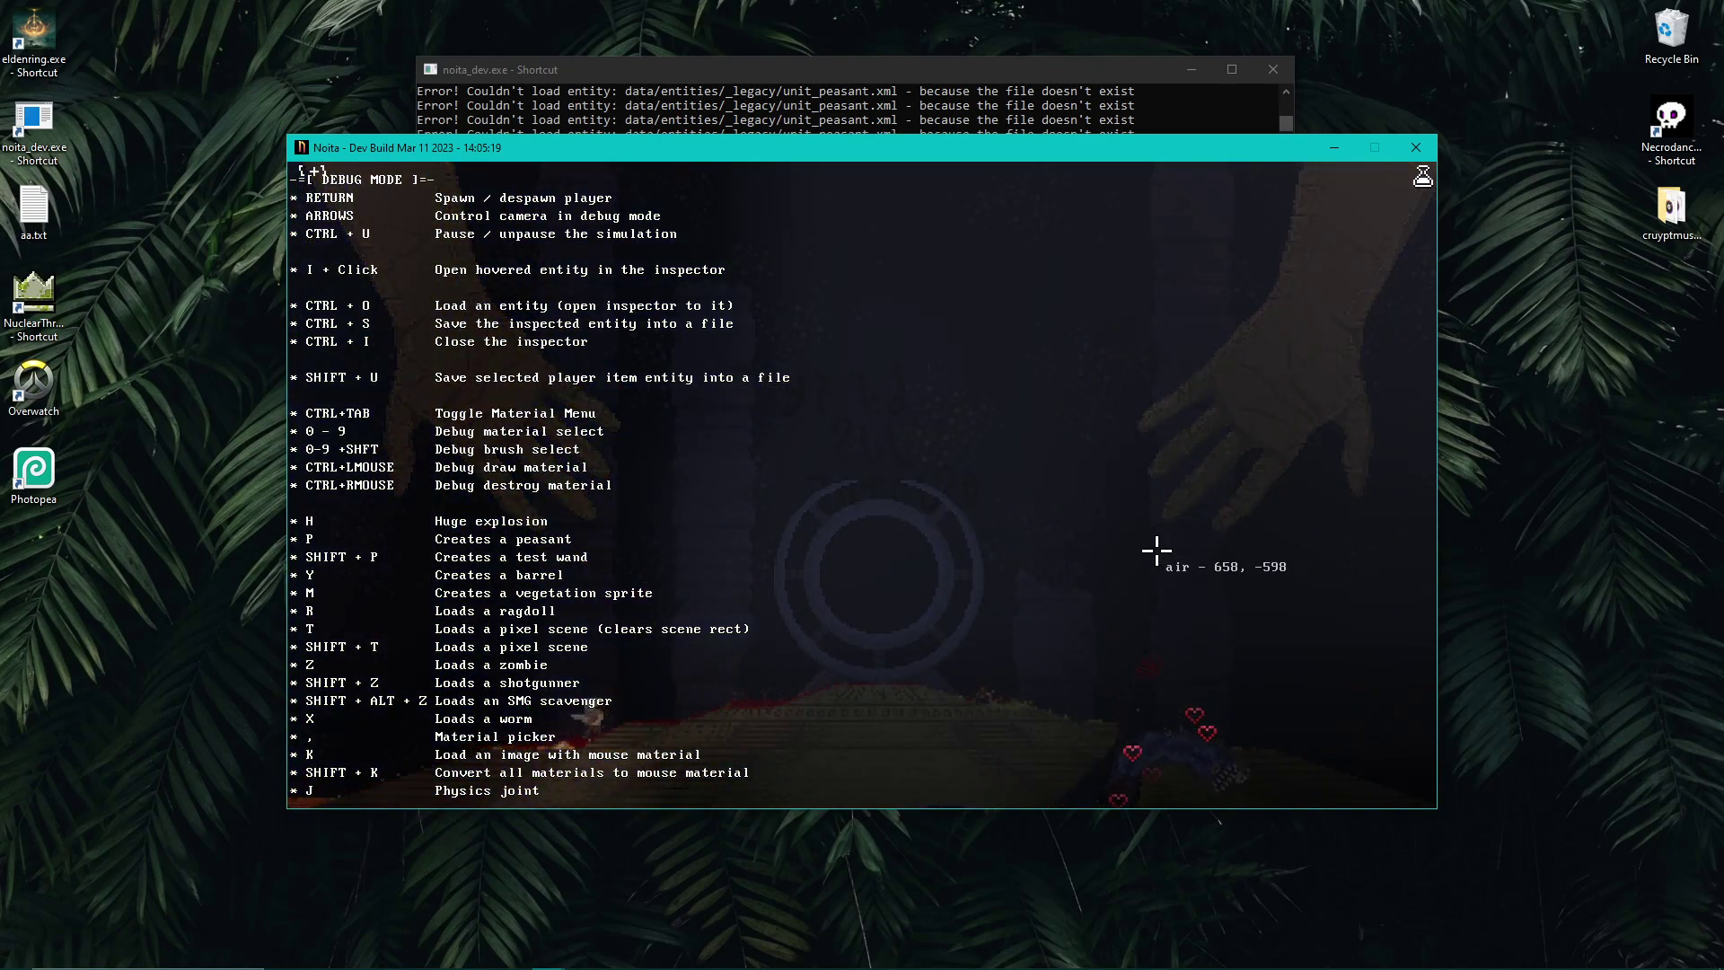
# Load the pixel scene forge.png from the biome_impl/snowcastle folder into the open sky above and beside the victory room
pyautogui.press('Right')
pyautogui.press('Up')
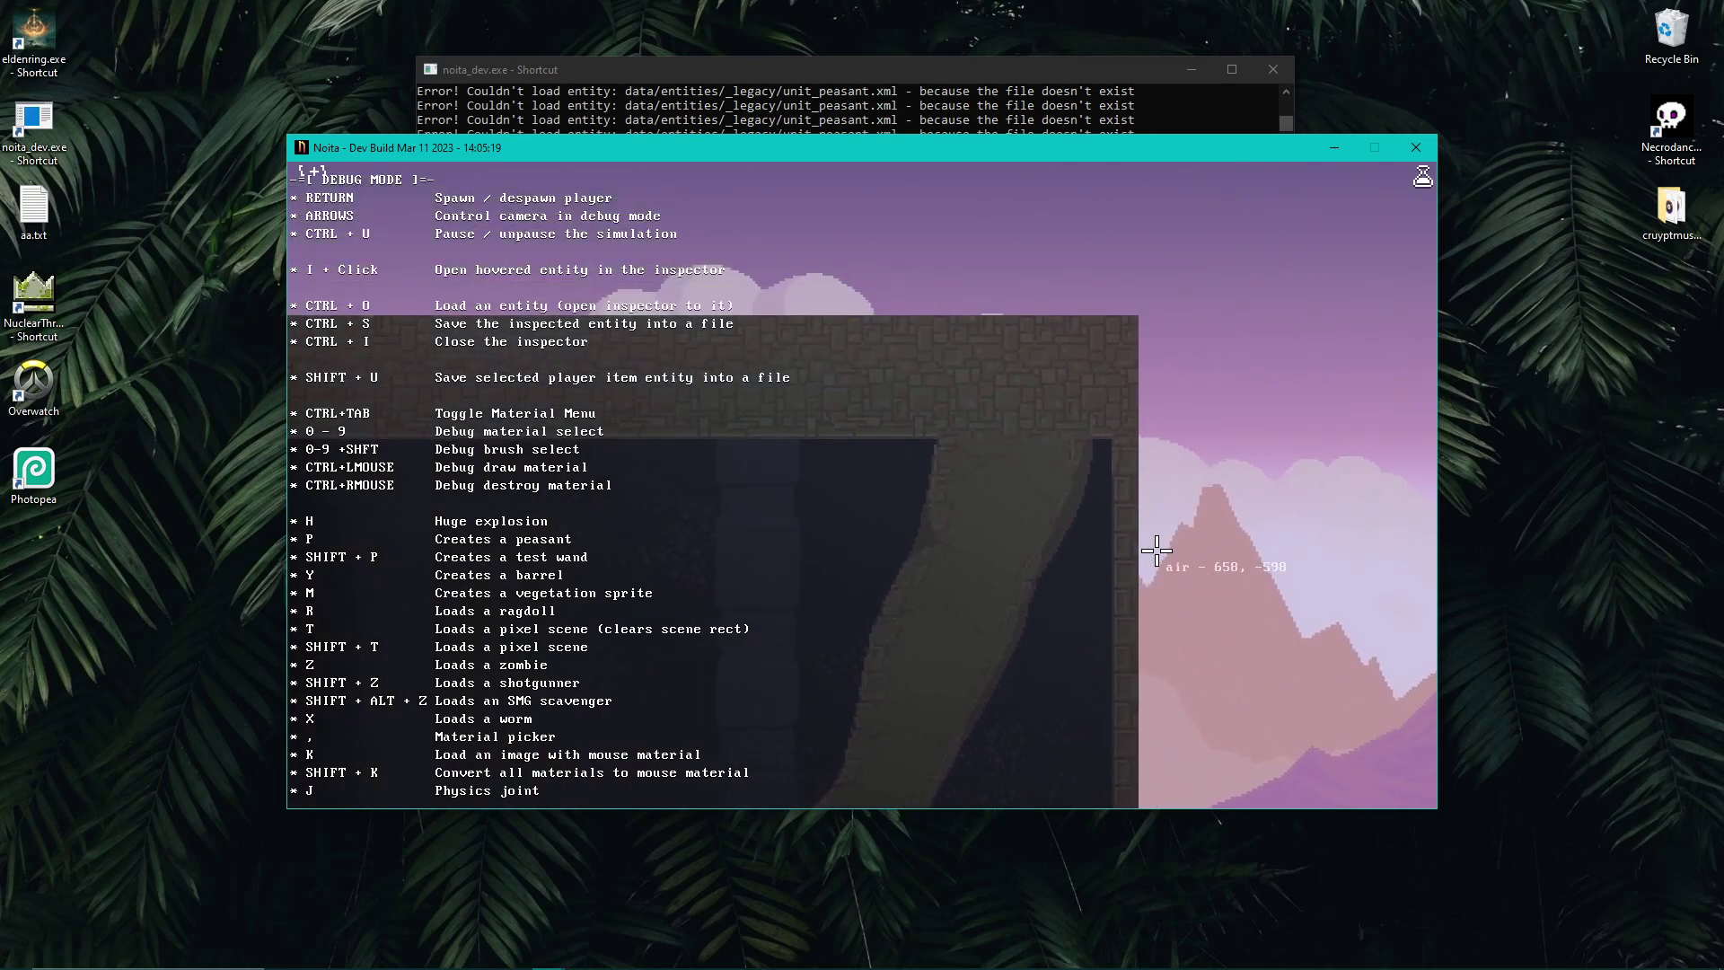
pyautogui.press('Up')
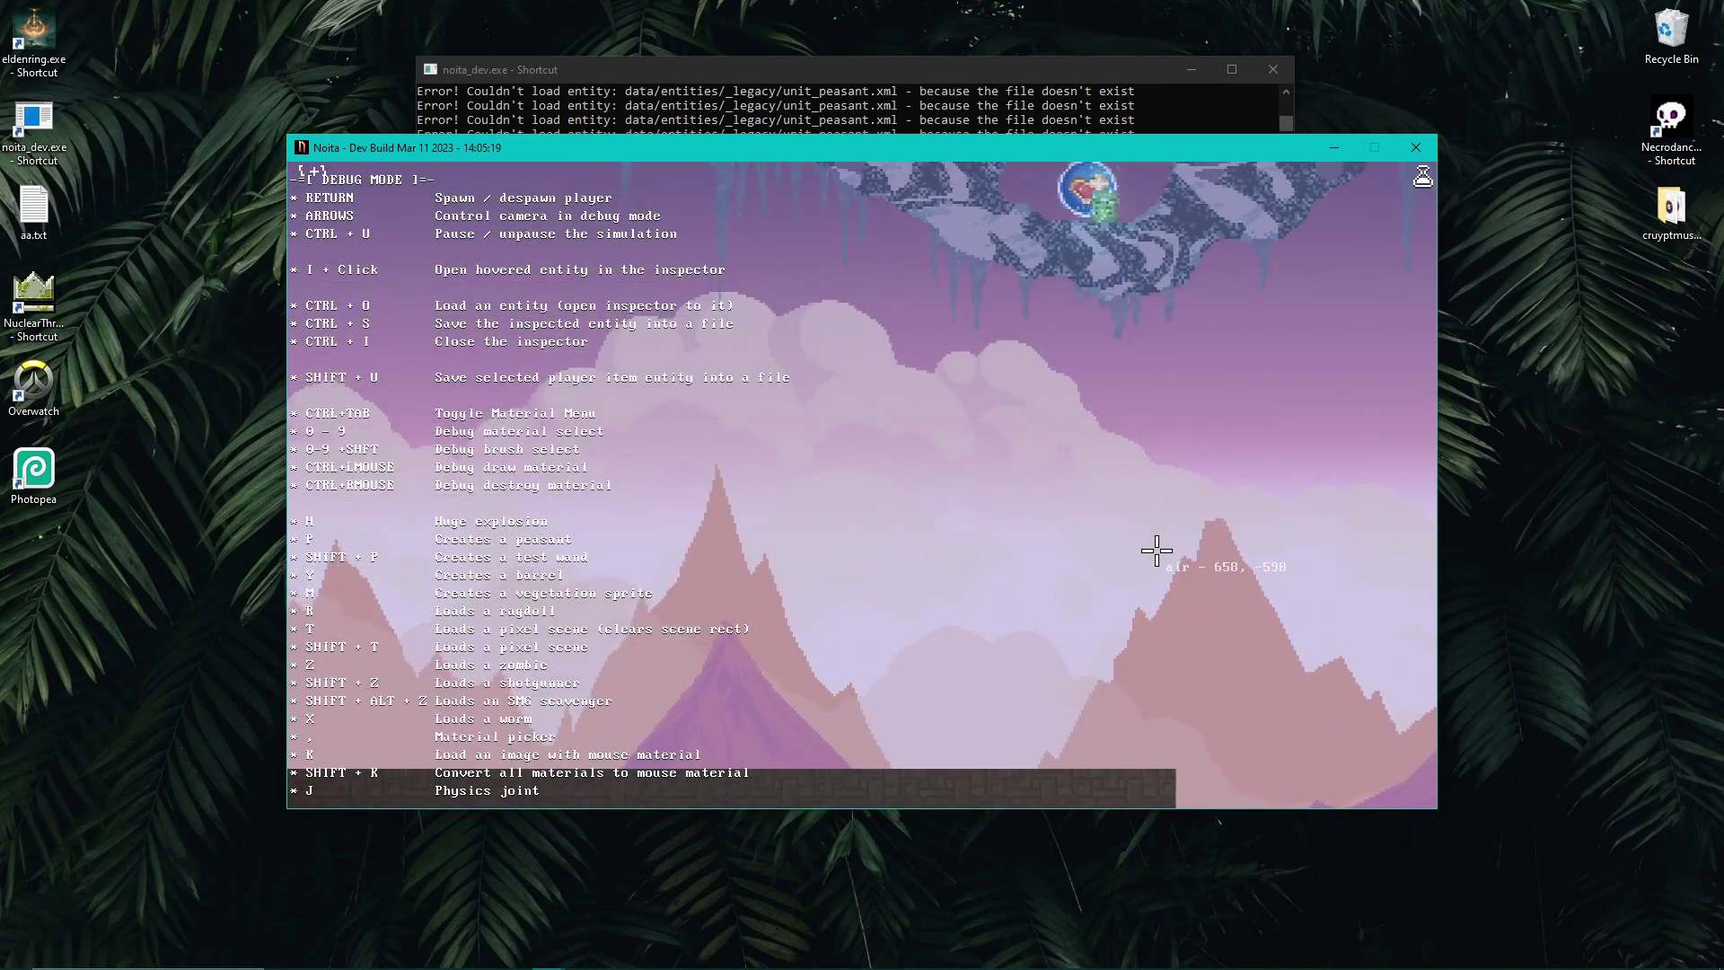
pyautogui.press('k')
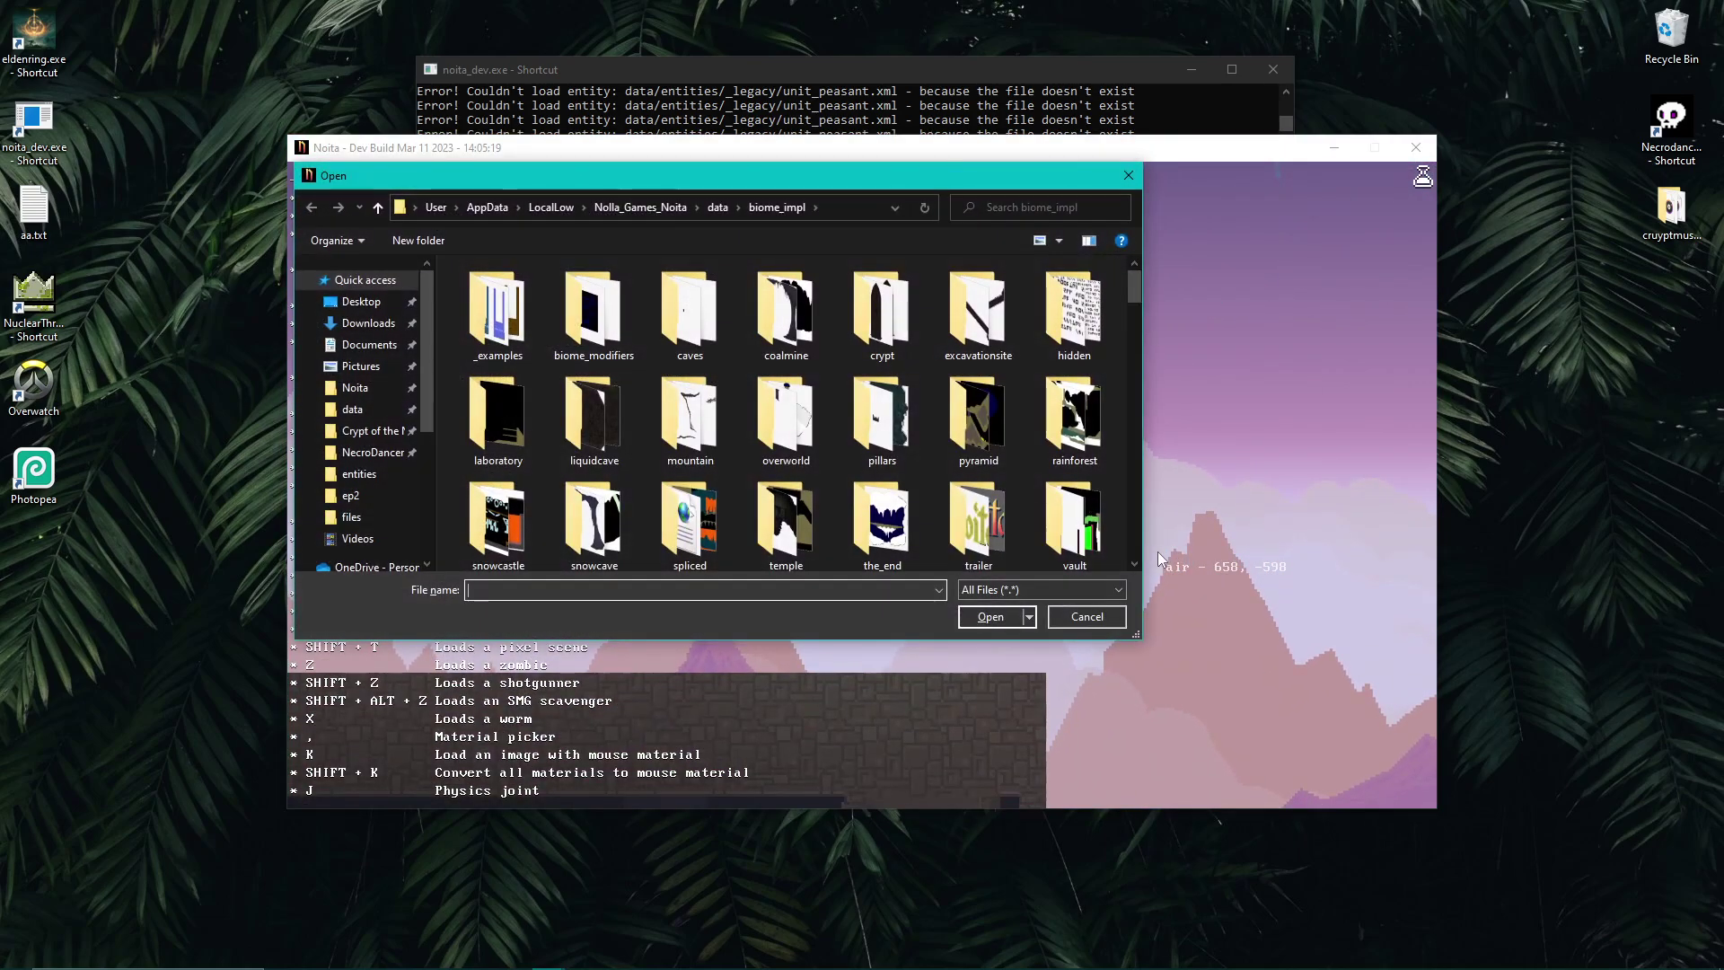
pyautogui.click(1107, 620)
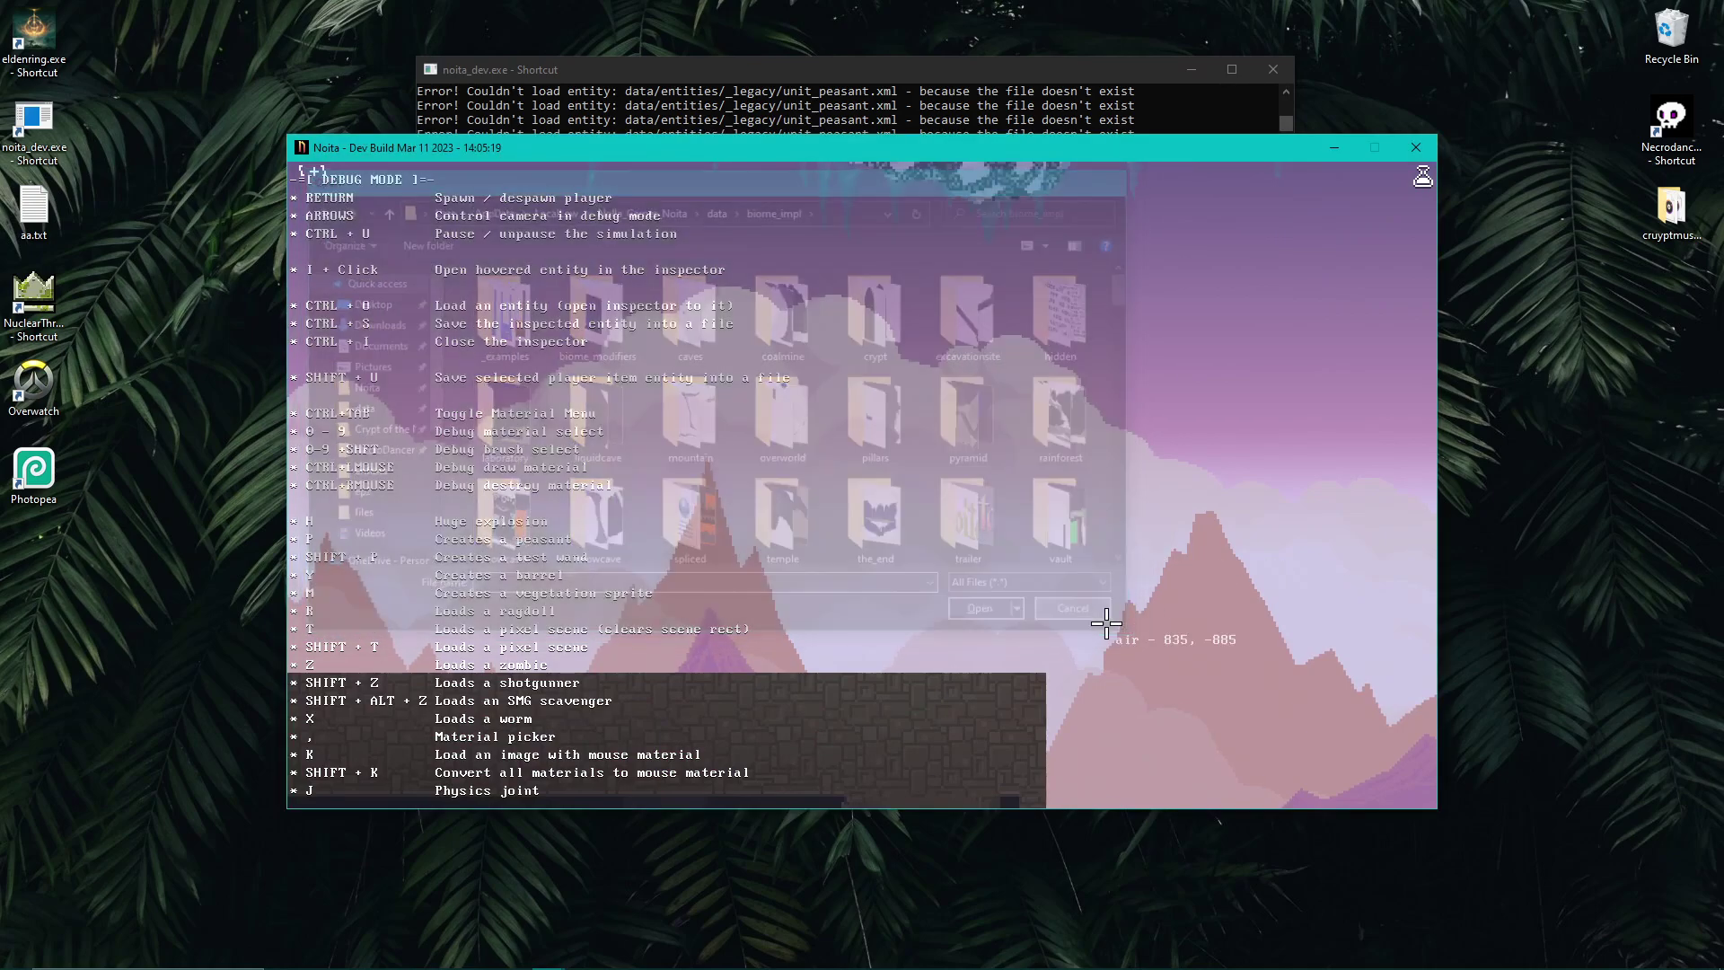
pyautogui.press('k')
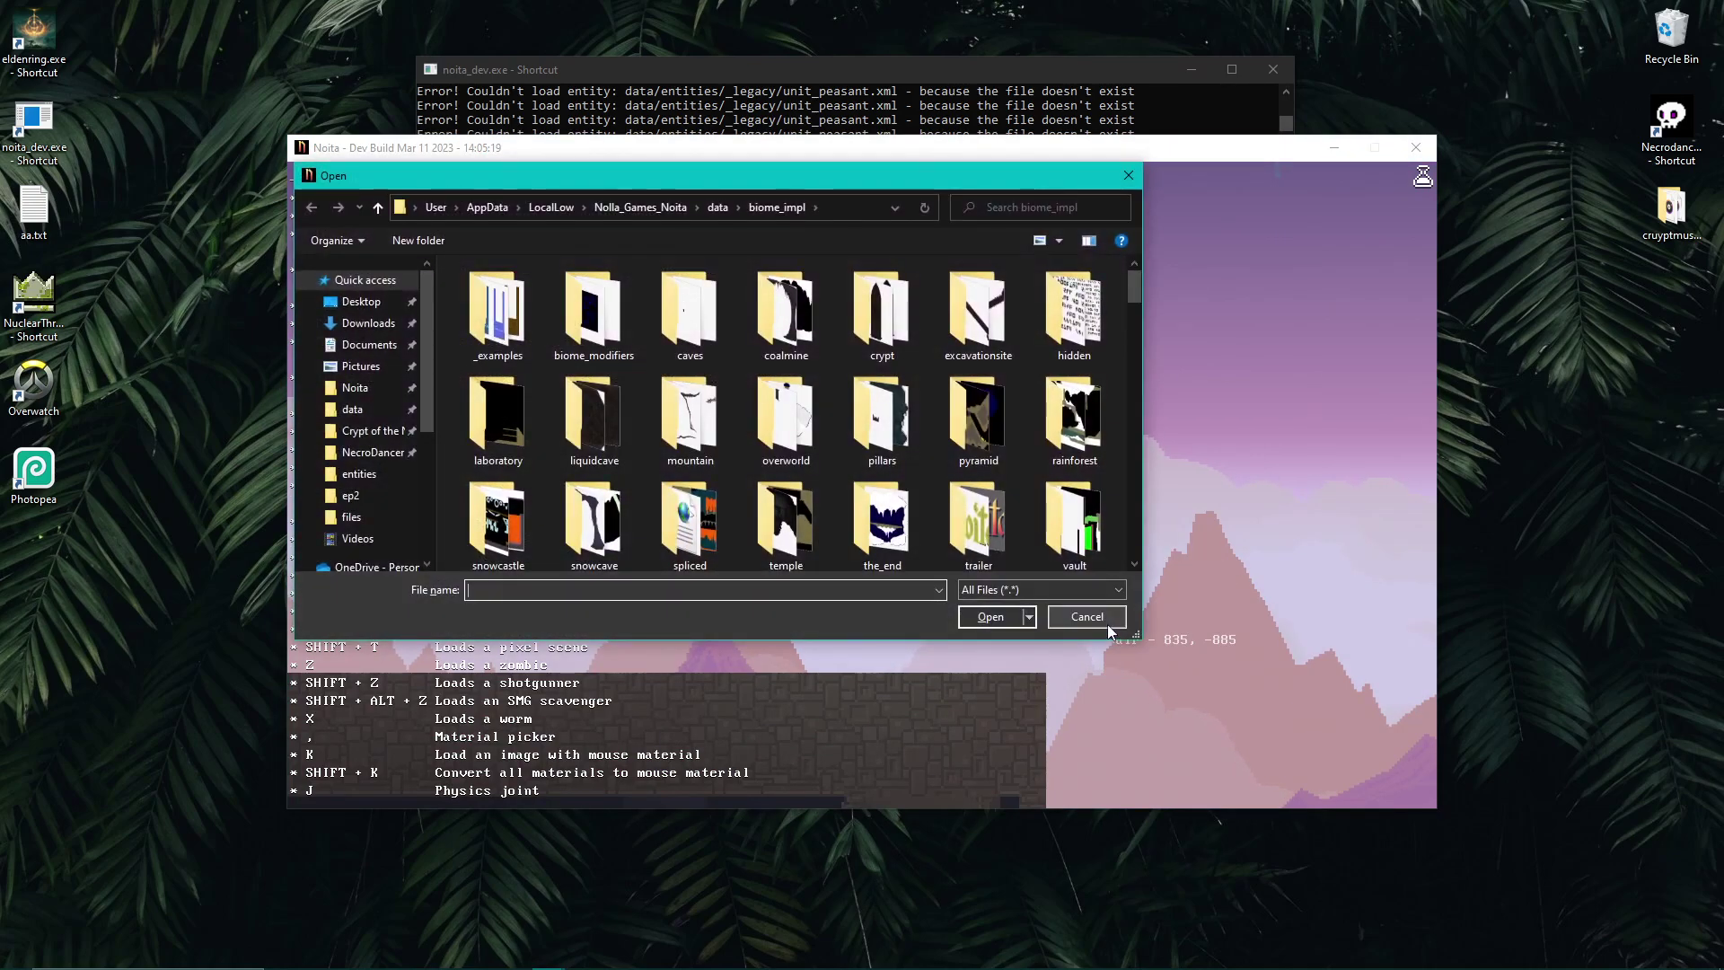
pyautogui.scroll(-3, 720, 446)
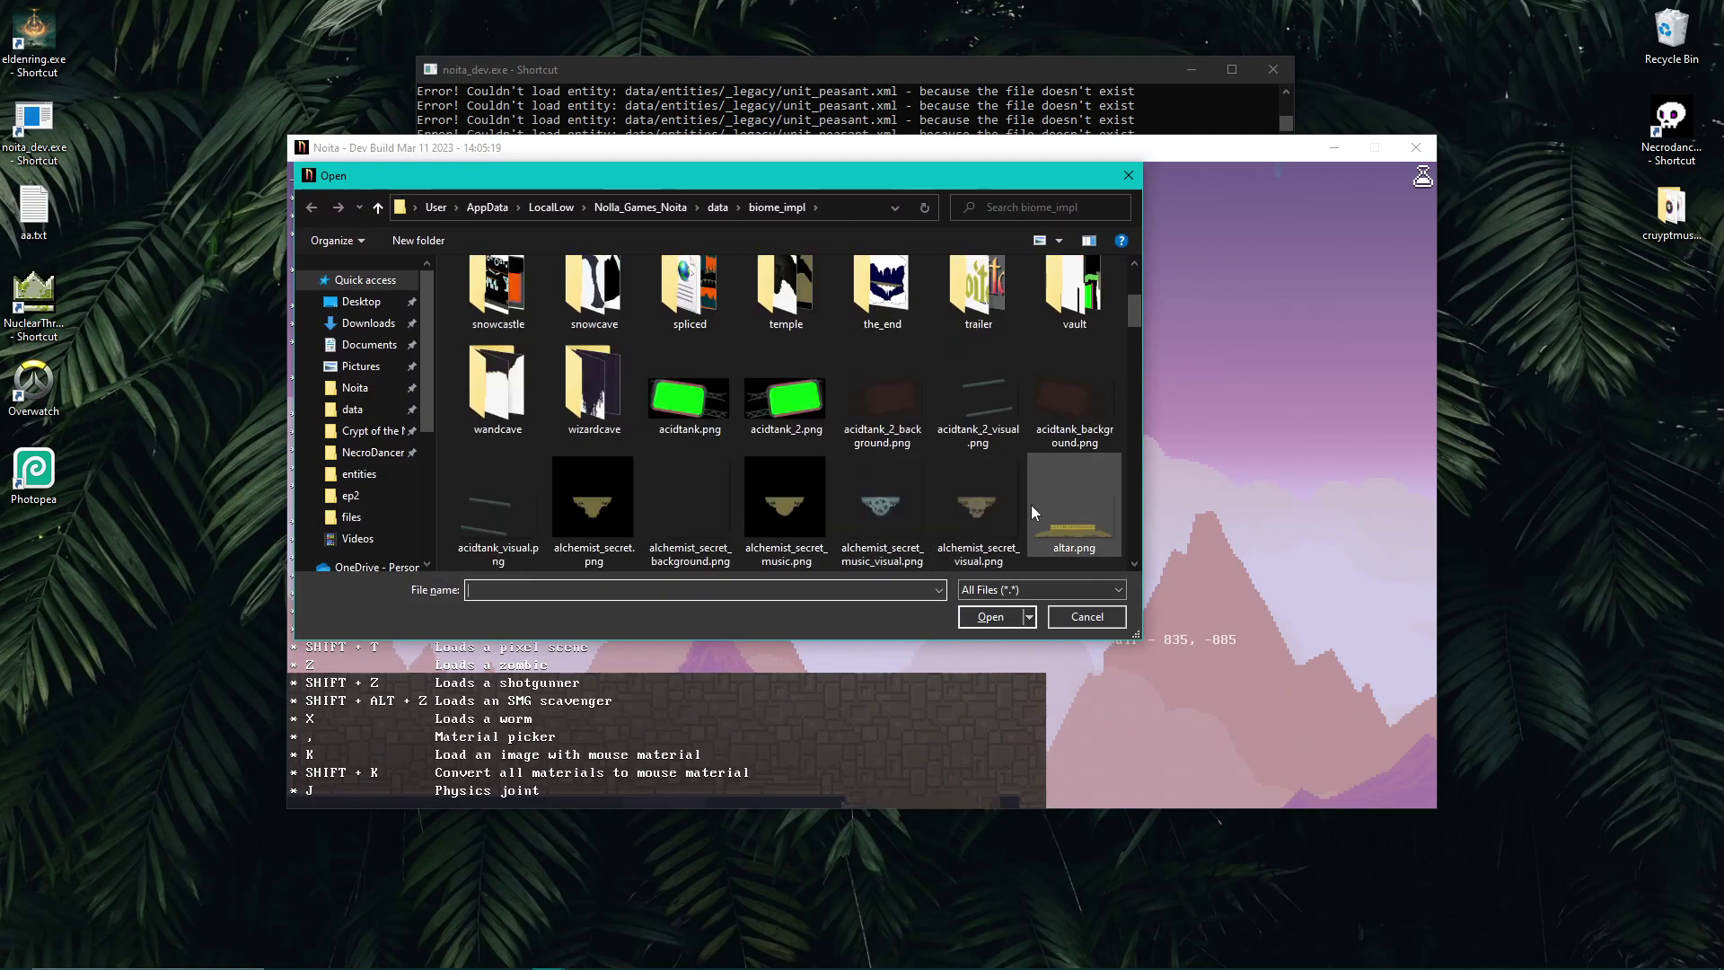
pyautogui.scroll(1, 977, 491)
pyautogui.scroll(1, 975, 487)
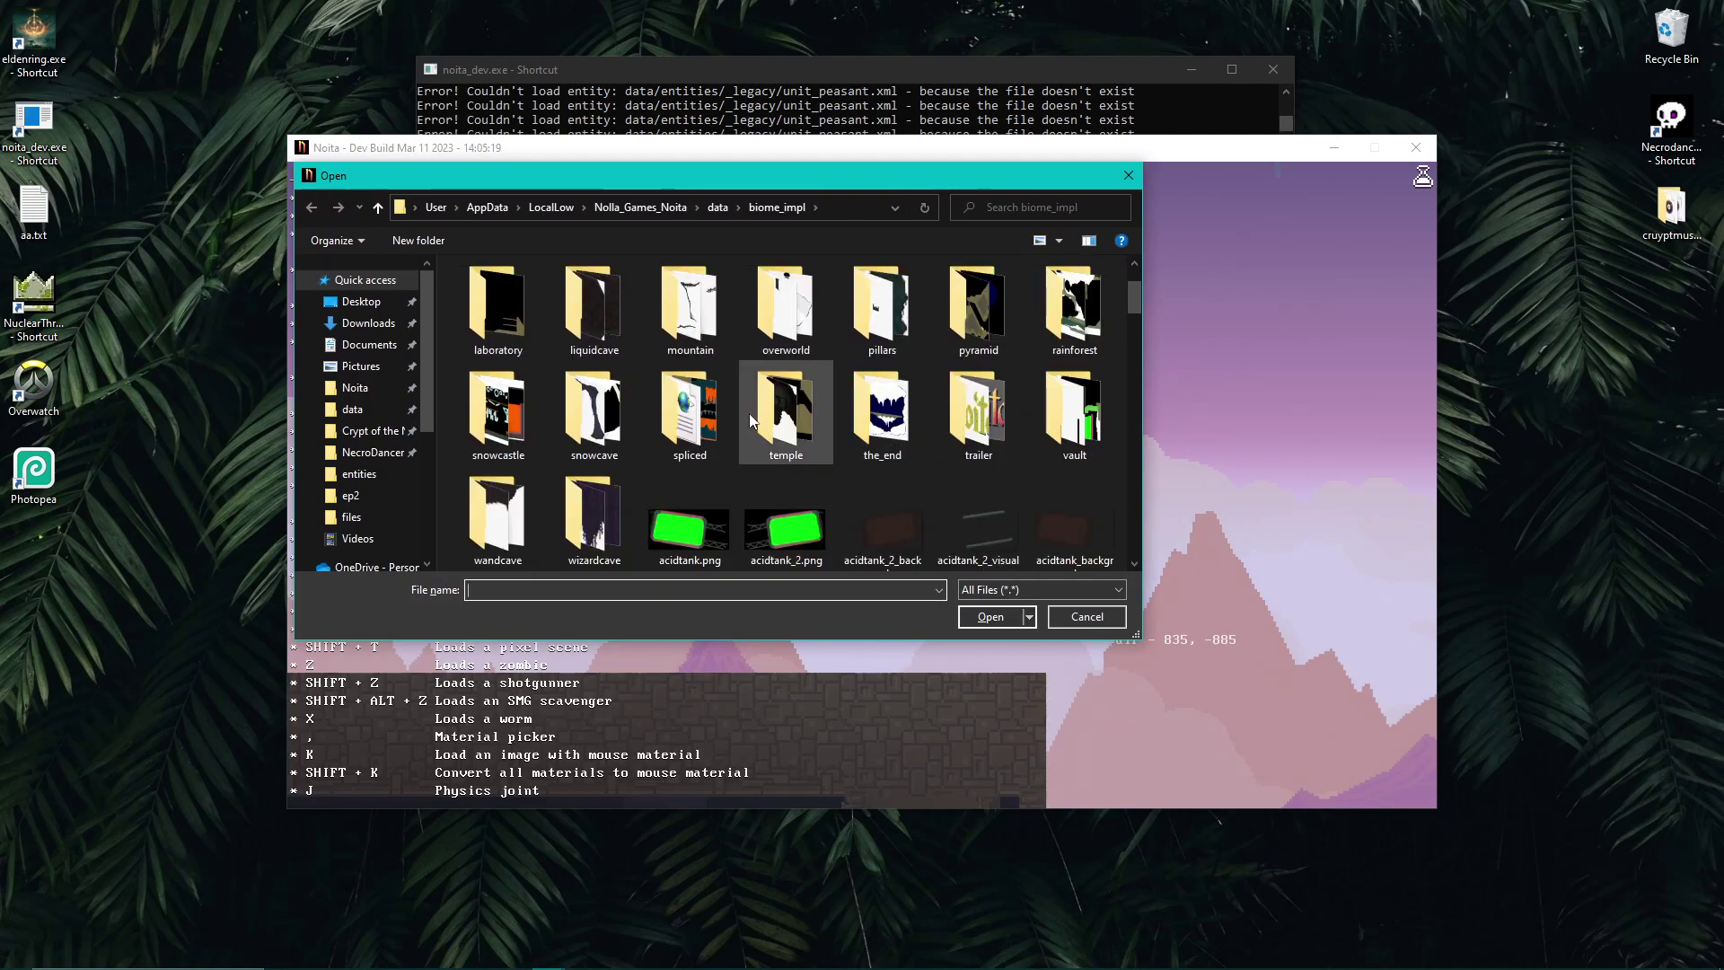
pyautogui.doubleClick(508, 406)
pyautogui.scroll(-3, 861, 476)
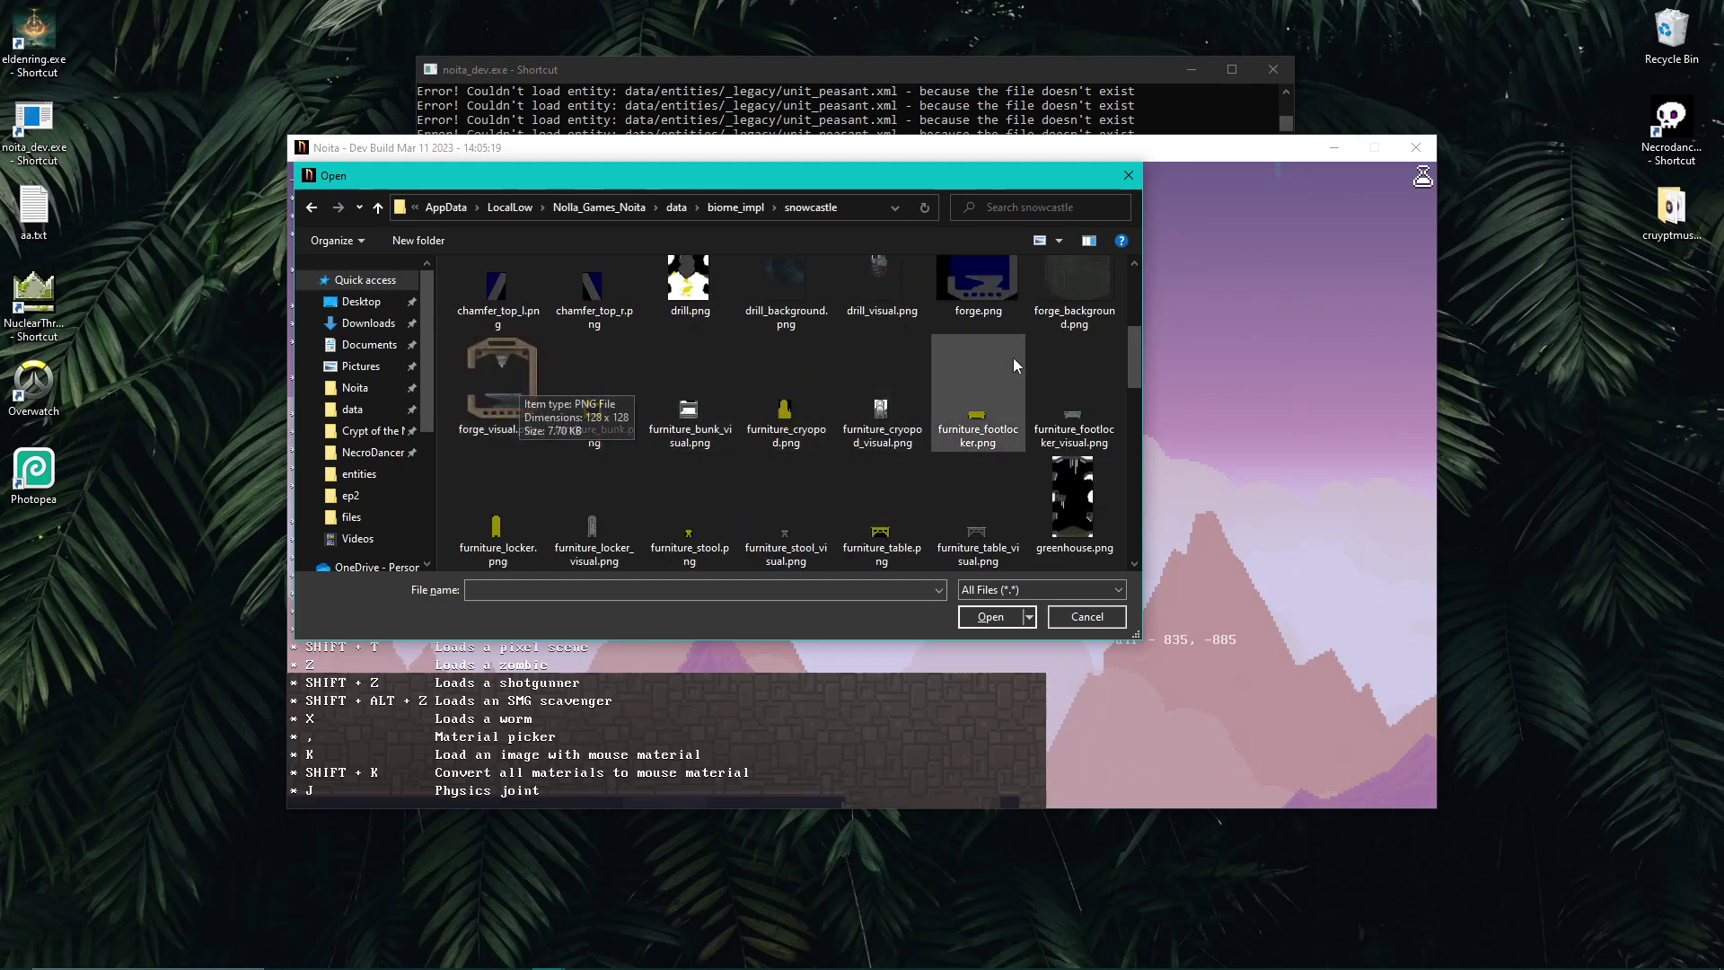
pyautogui.scroll(1, 556, 413)
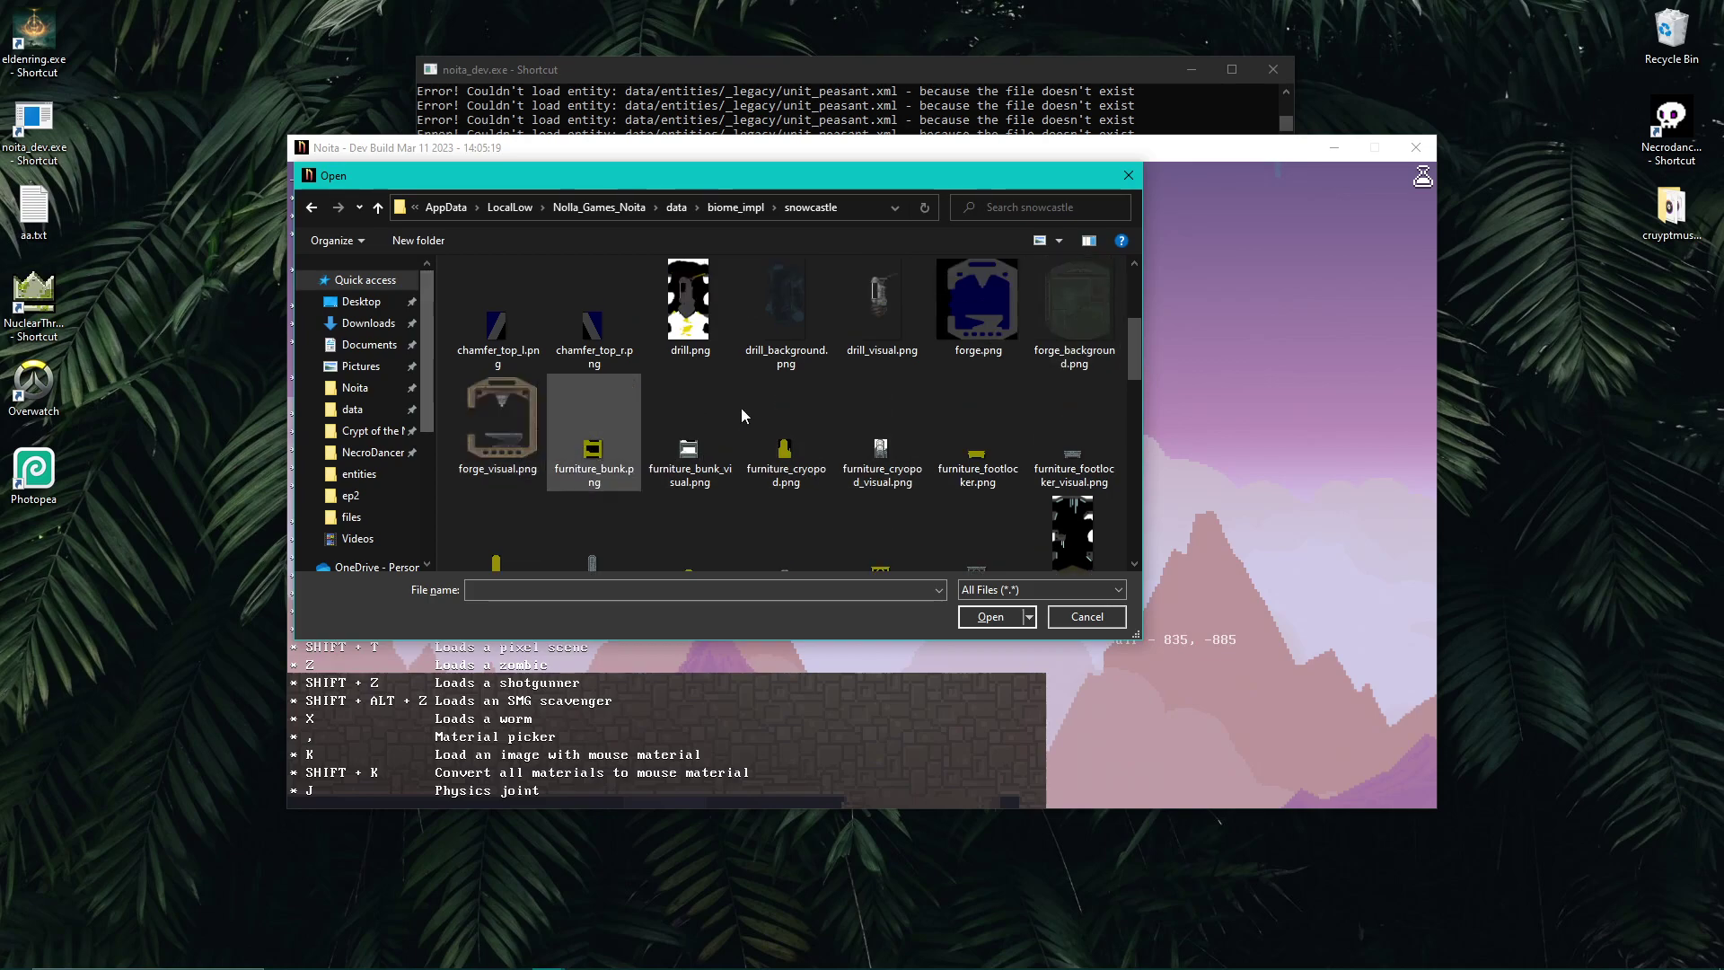
pyautogui.doubleClick(977, 309)
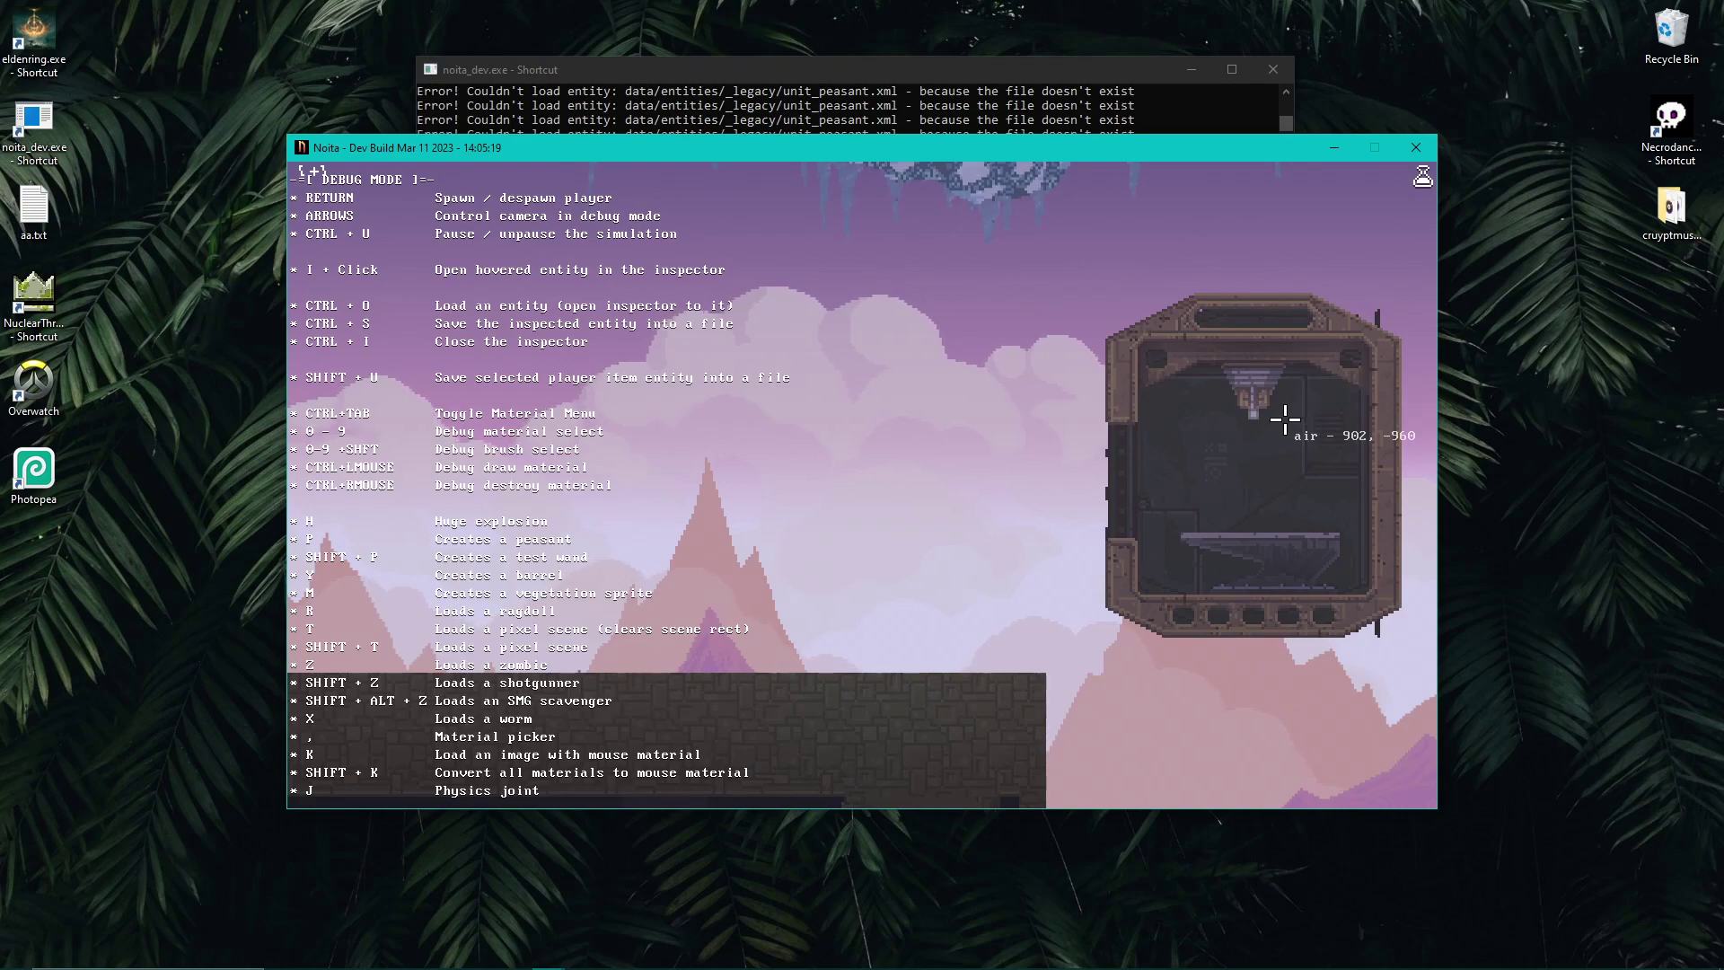
# Spawn the player inside the floating forge and look through the debug key map down to the profiler entries
pyautogui.press('Right')
pyautogui.press('Left')
pyautogui.press('Down')
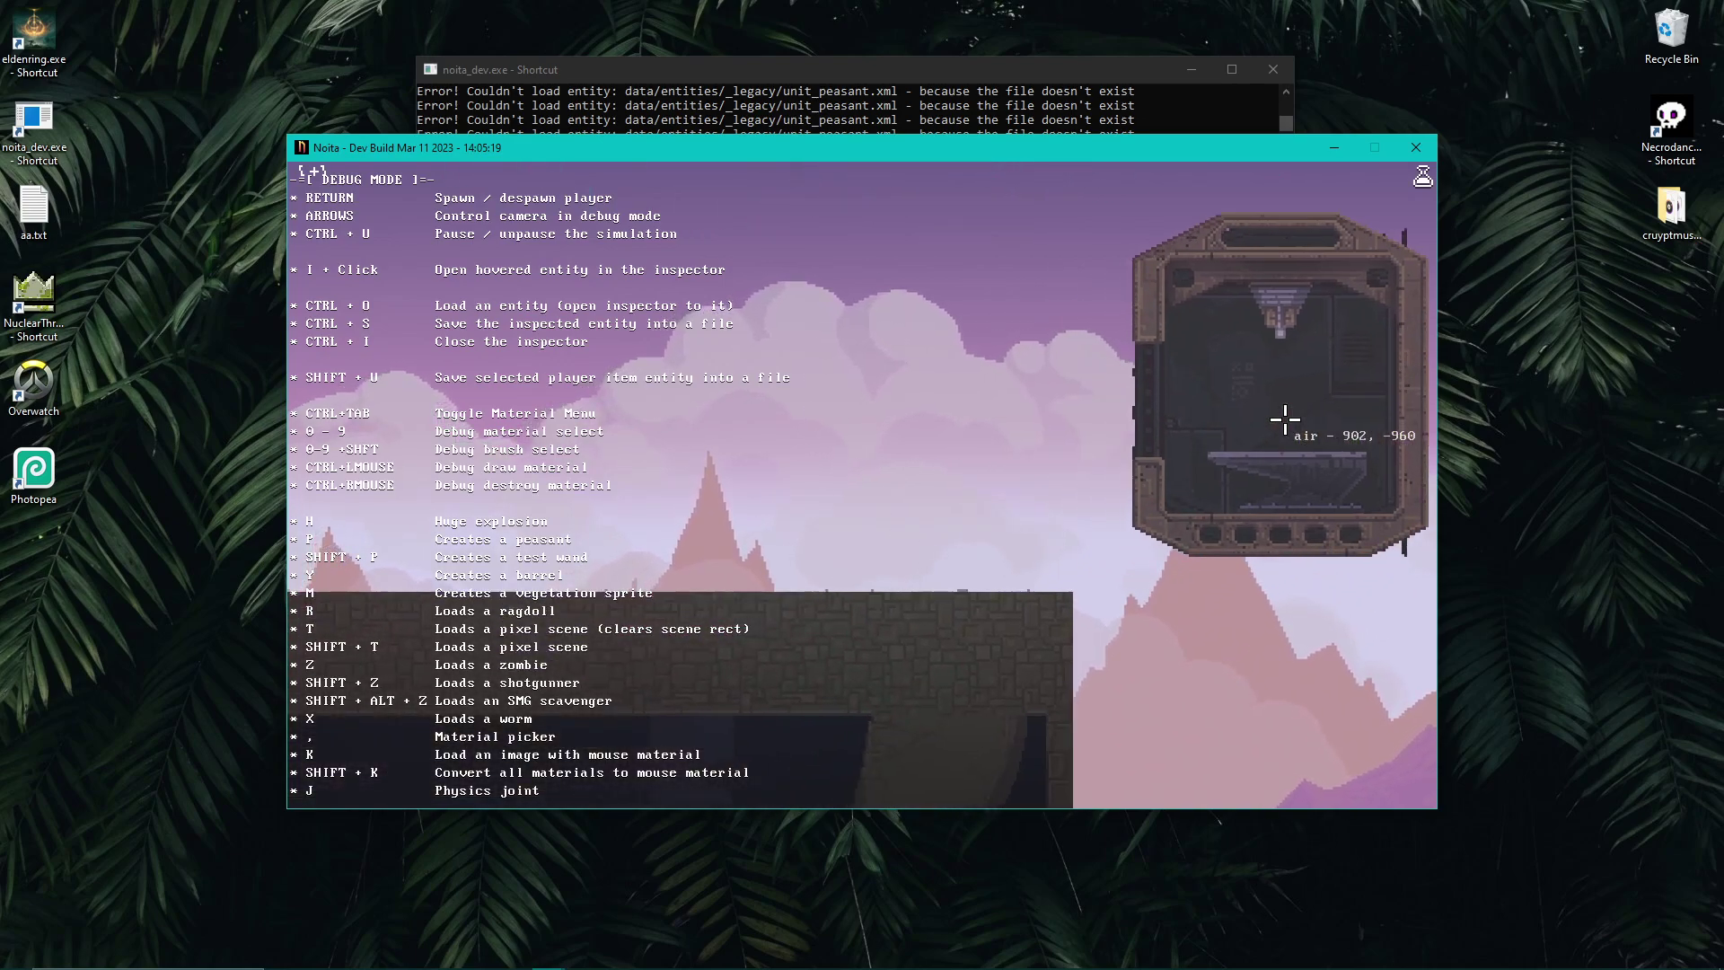
pyautogui.press('Right')
pyautogui.press('Left')
pyautogui.press('Up')
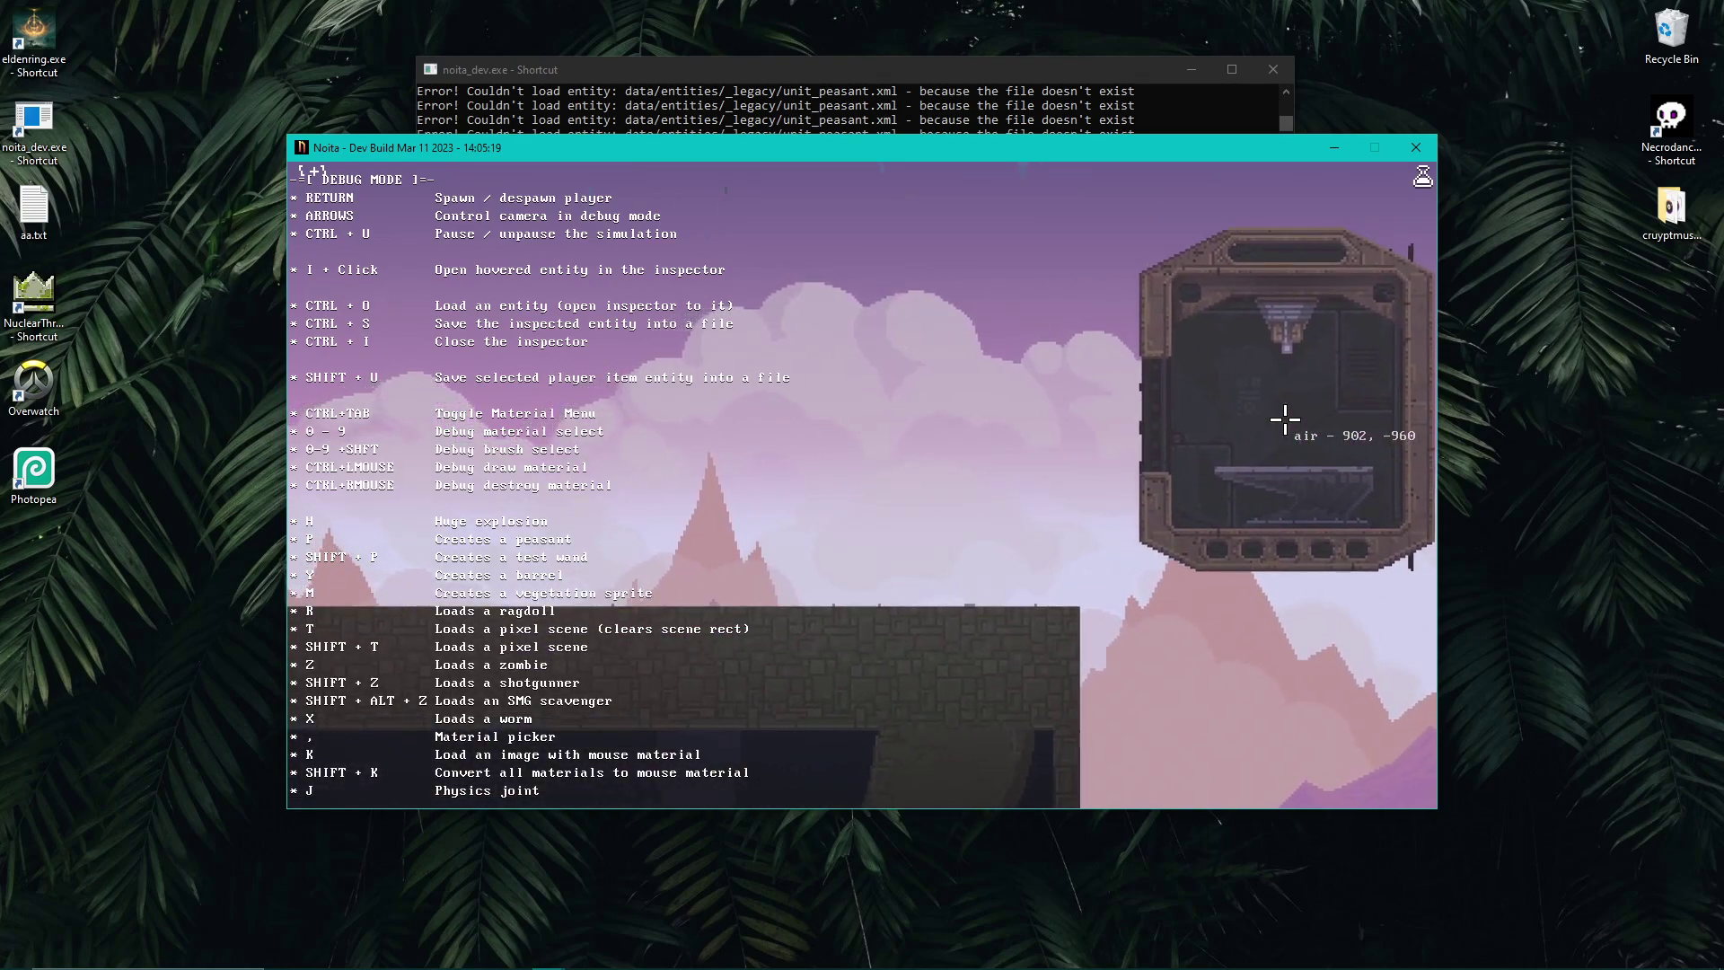
pyautogui.press('Return')
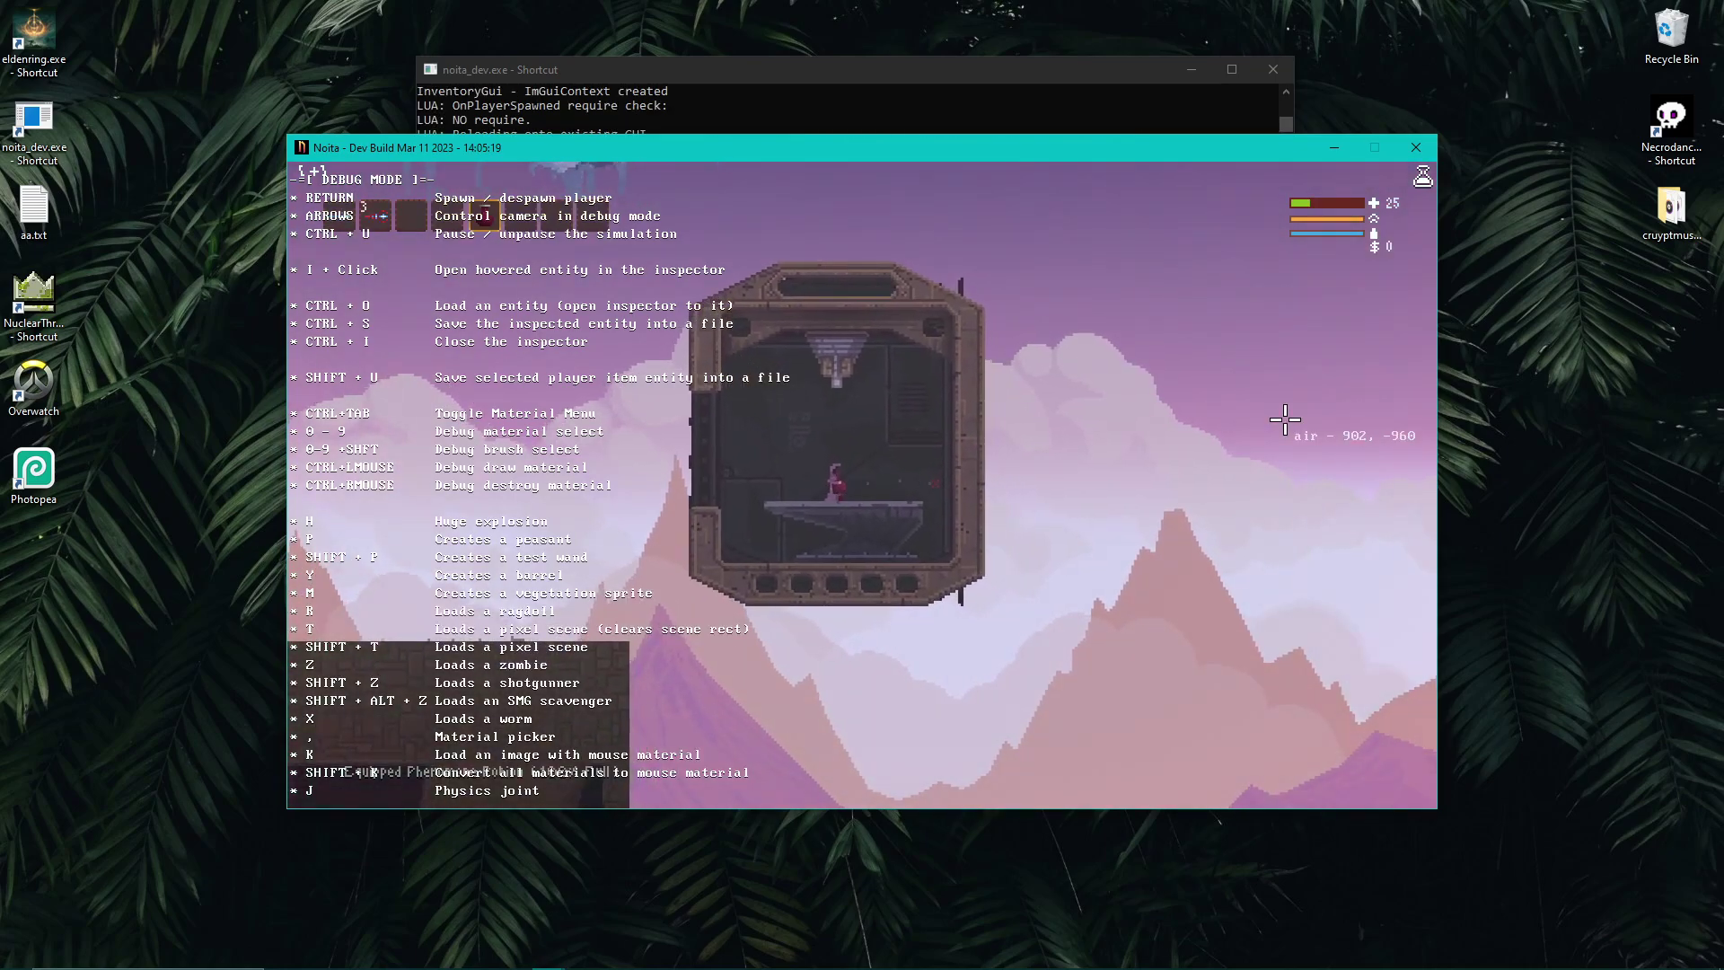
pyautogui.scroll(-9, 674, 619)
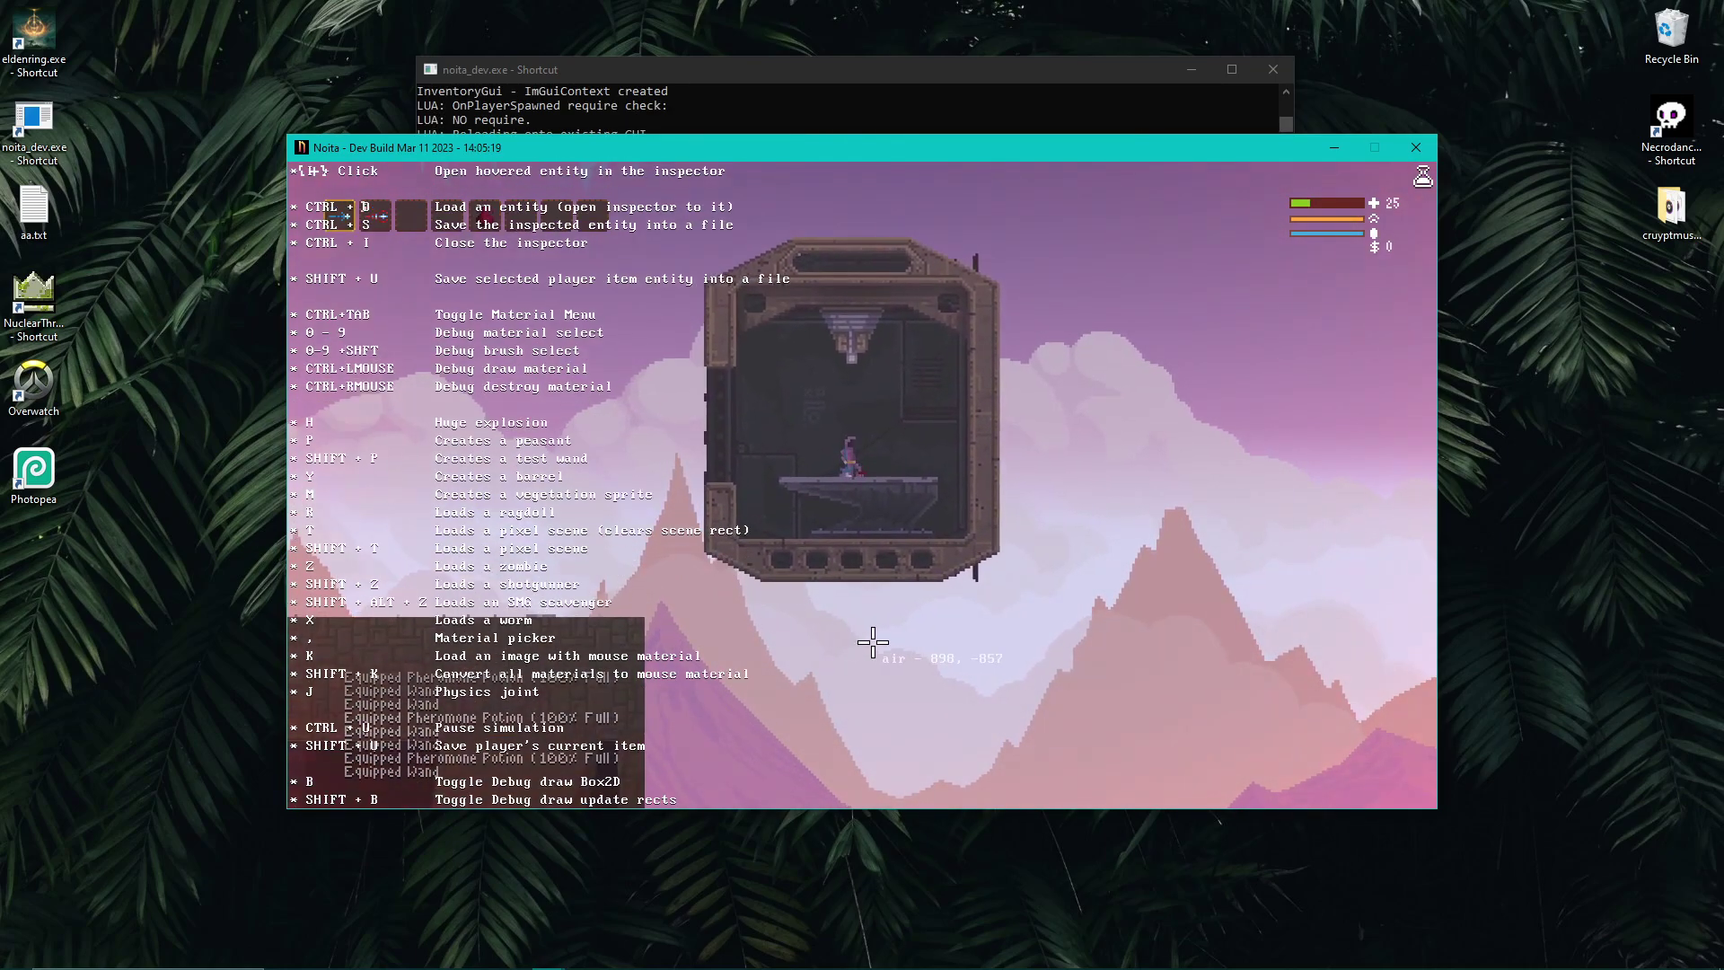
pyautogui.scroll(-6, 940, 655)
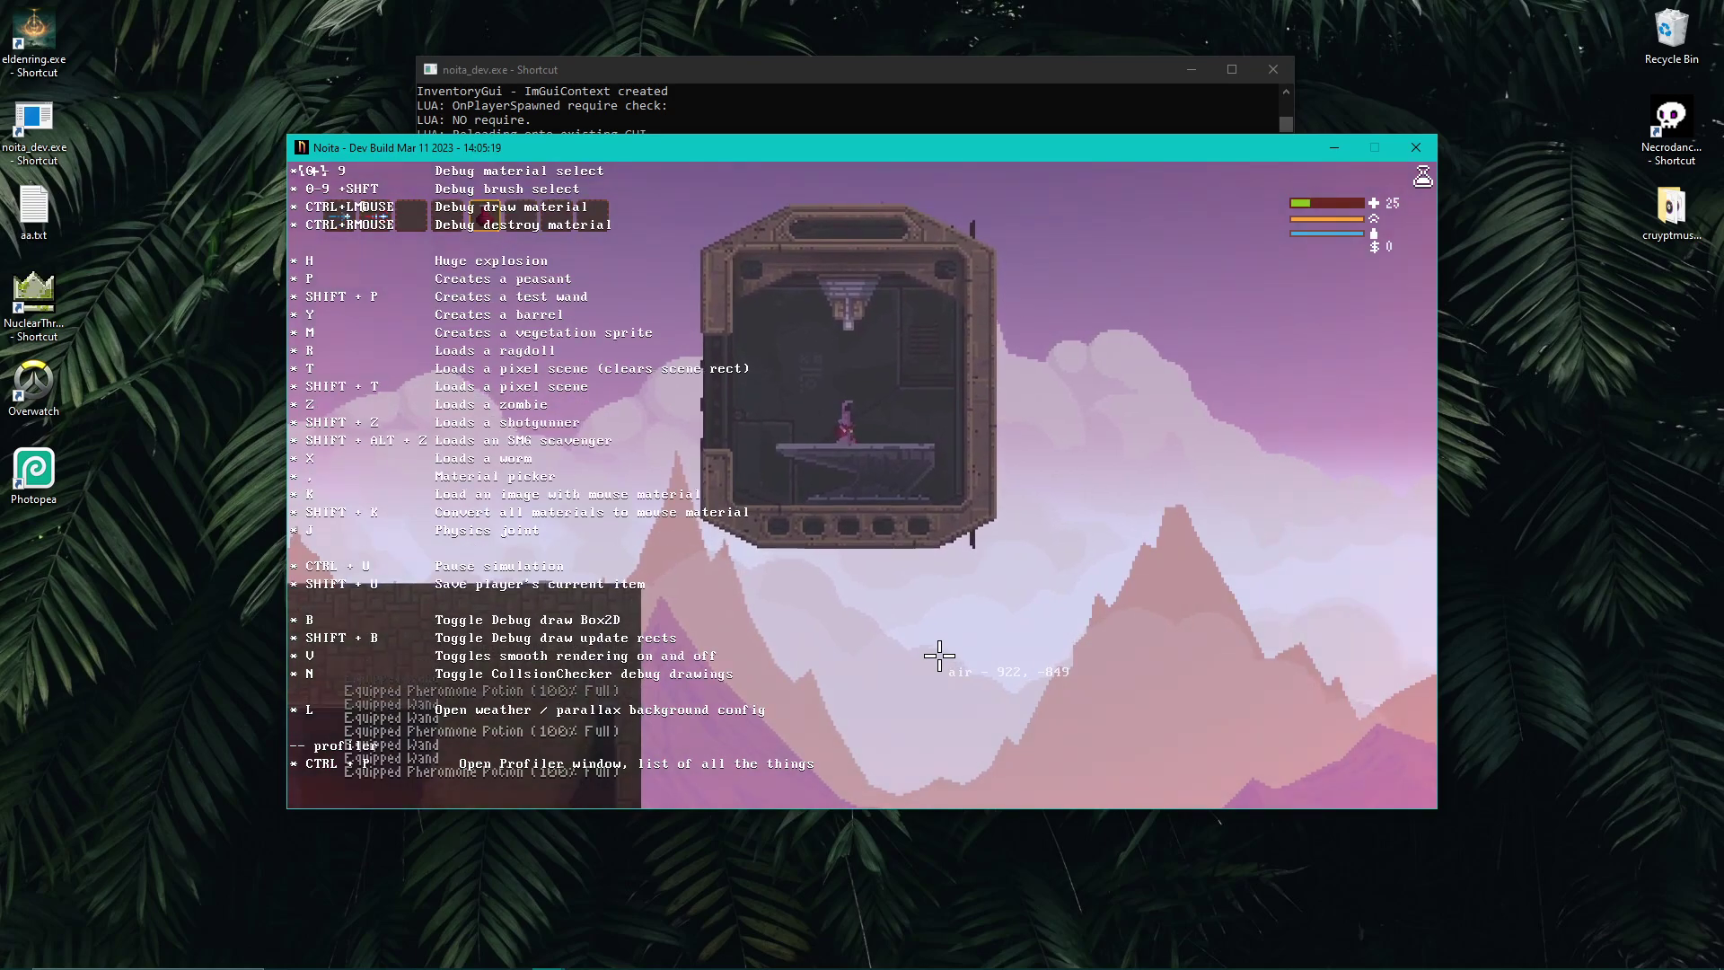
# Despawn the player, respawn it at the dark mountain slope and fly it back and forth above the rock
pyautogui.press('Return')
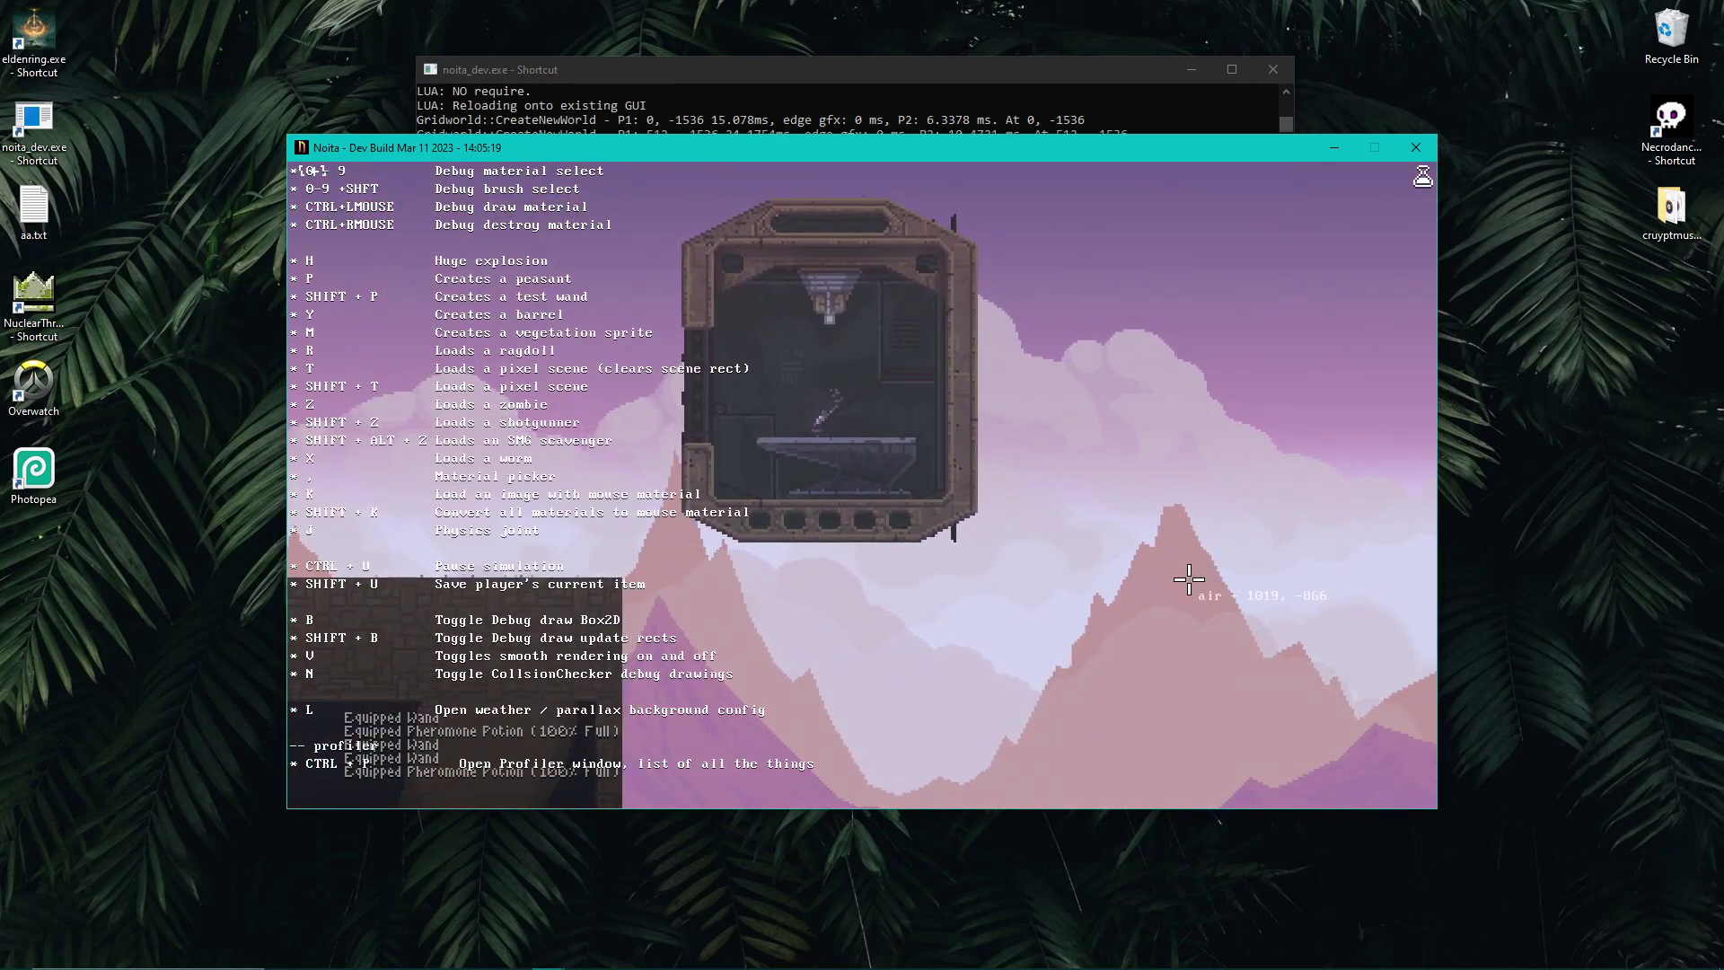
pyautogui.press('Return')
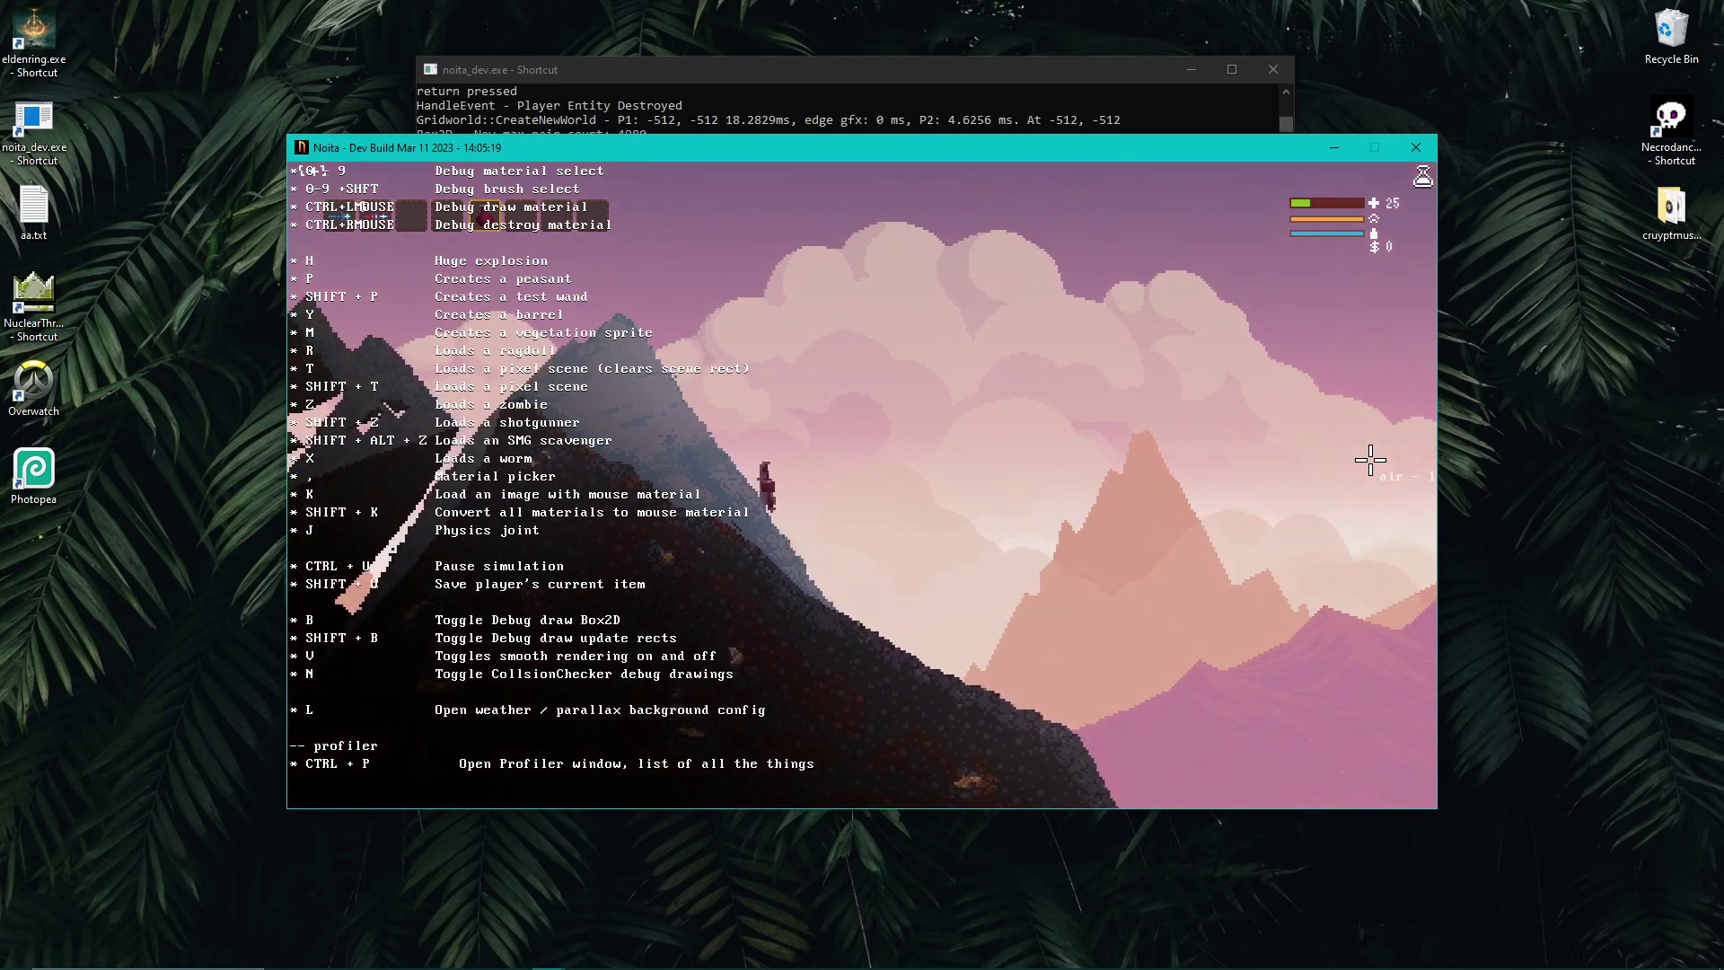
pyautogui.press('w')
pyautogui.press('d')
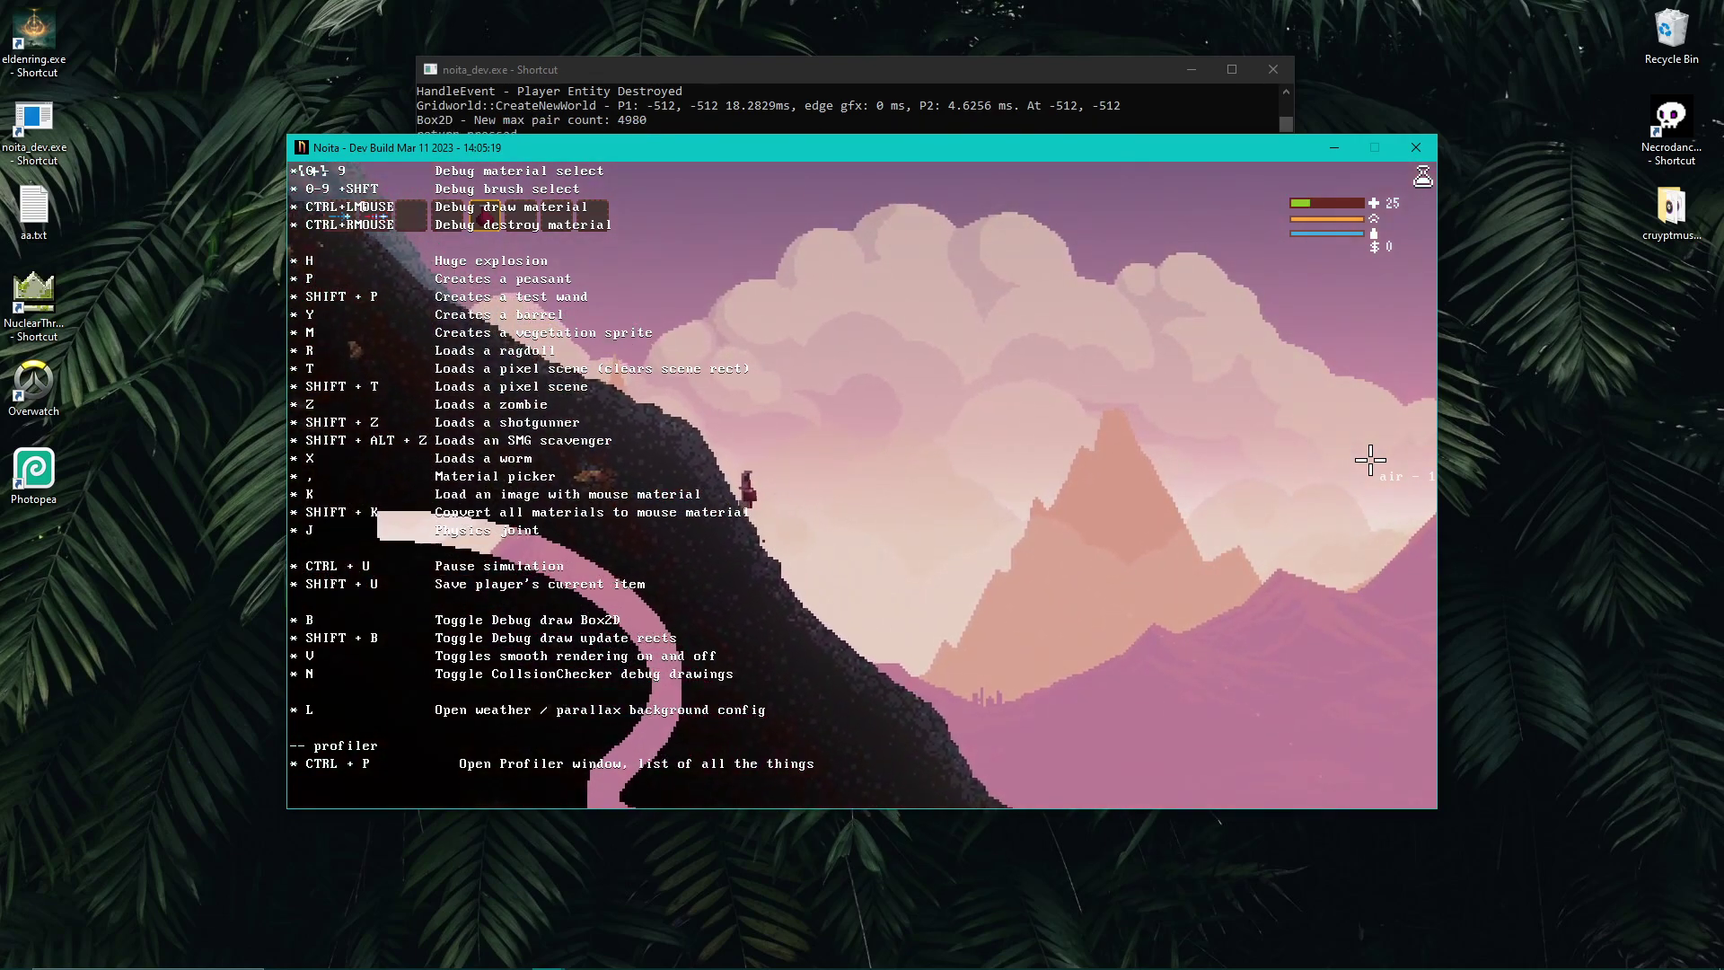
pyautogui.press('a')
pyautogui.press('w')
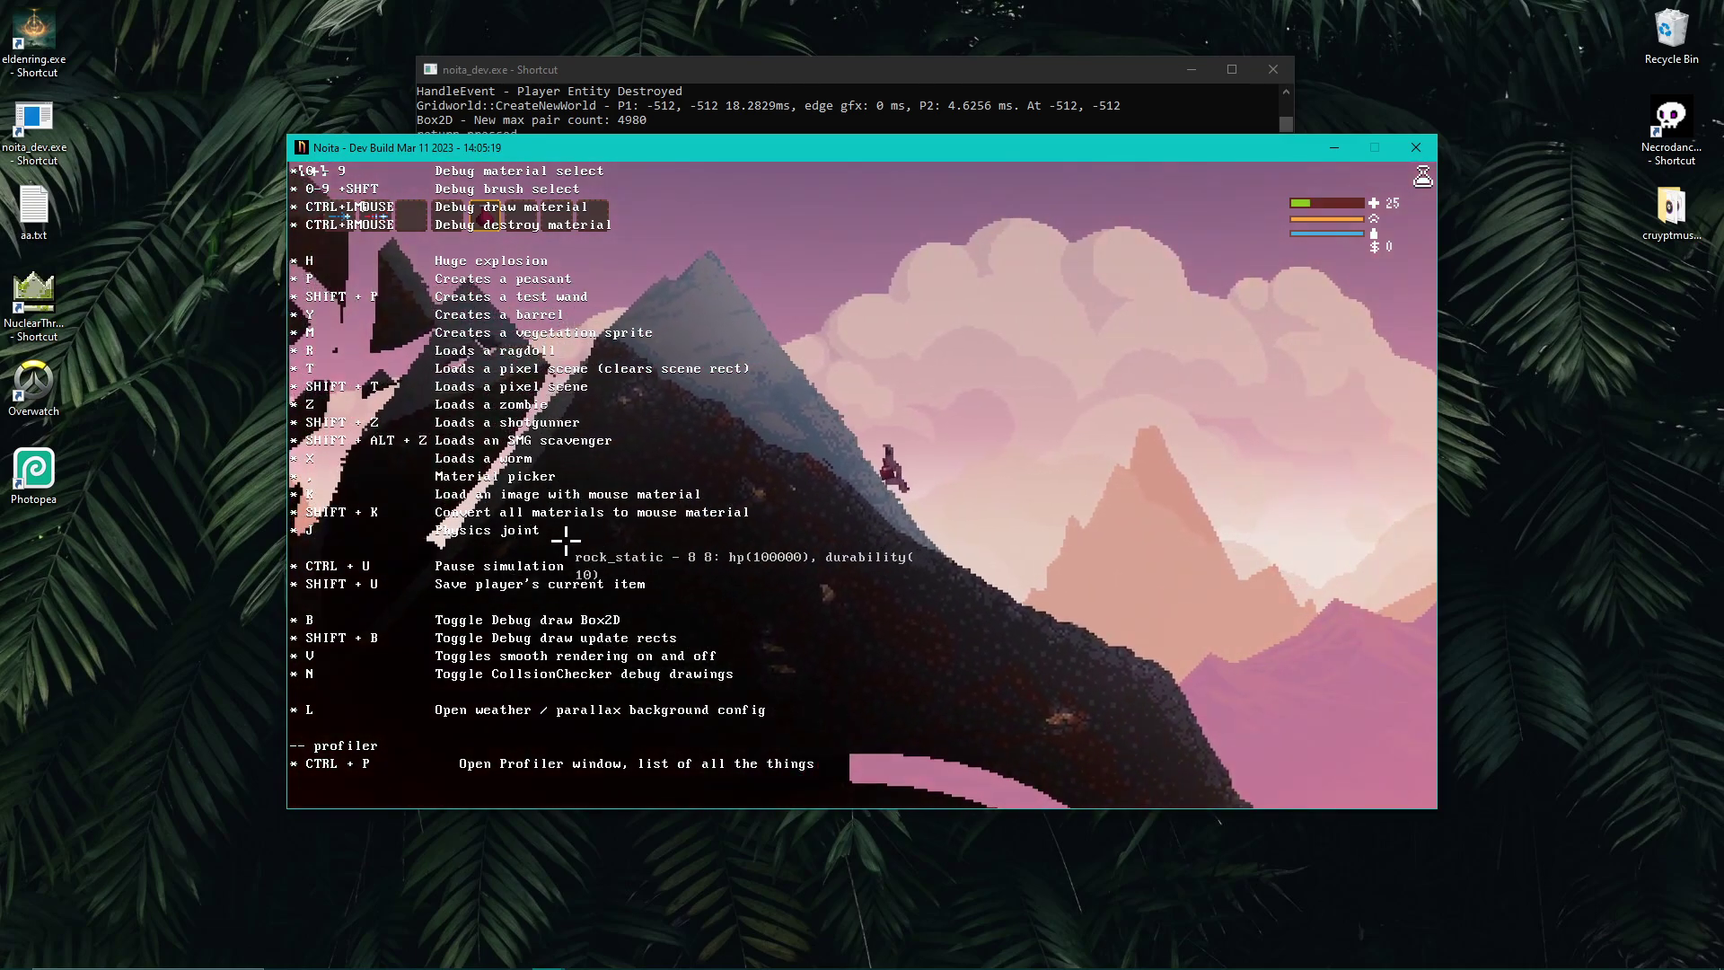
# Switch to the second wand and fly the player down along the outer edge of the dark mountain slope
pyautogui.scroll(-2, 1026, 559)
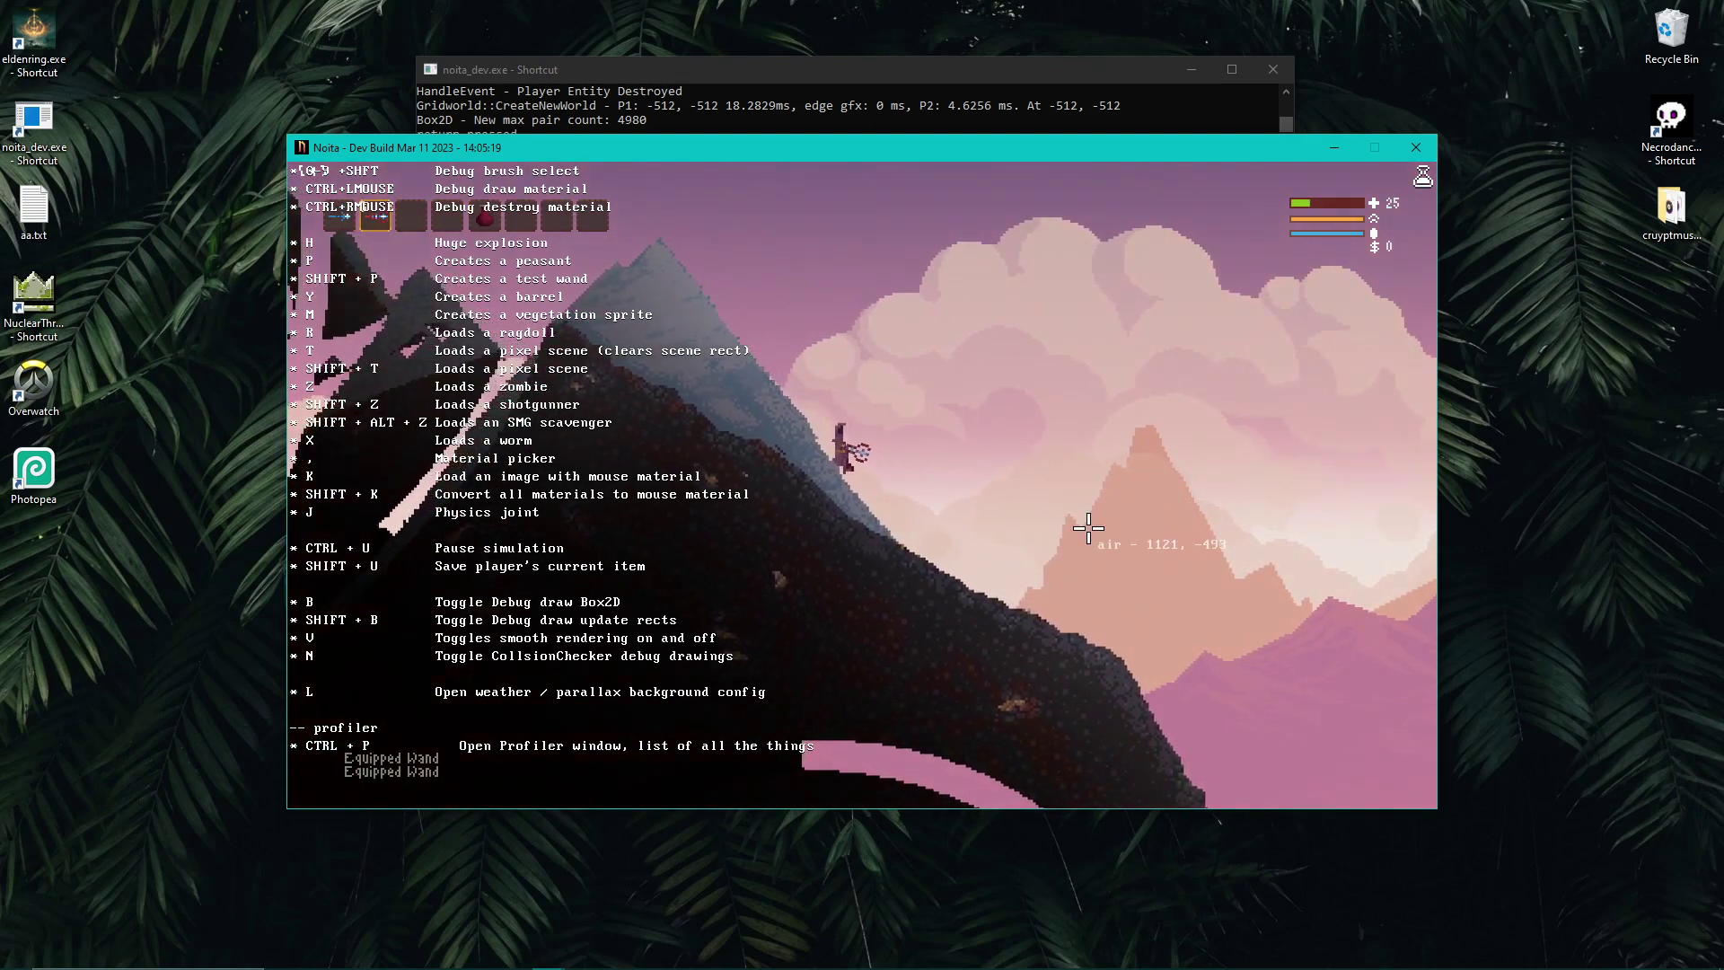
pyautogui.press('d')
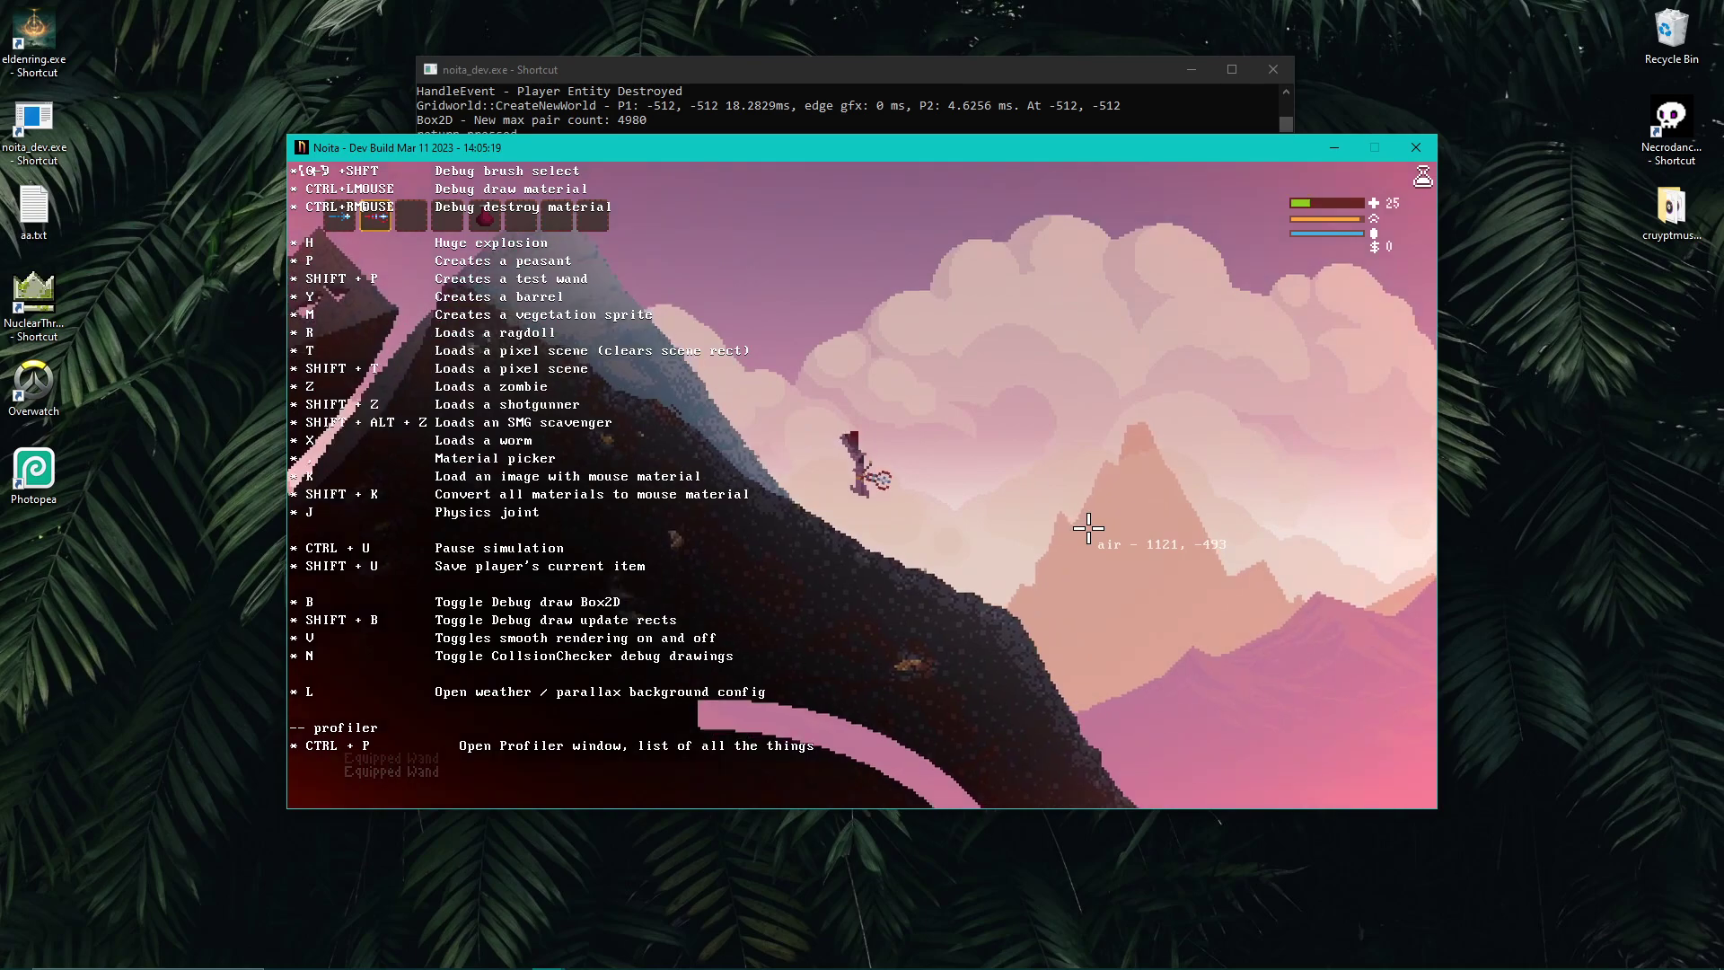
pyautogui.press('d')
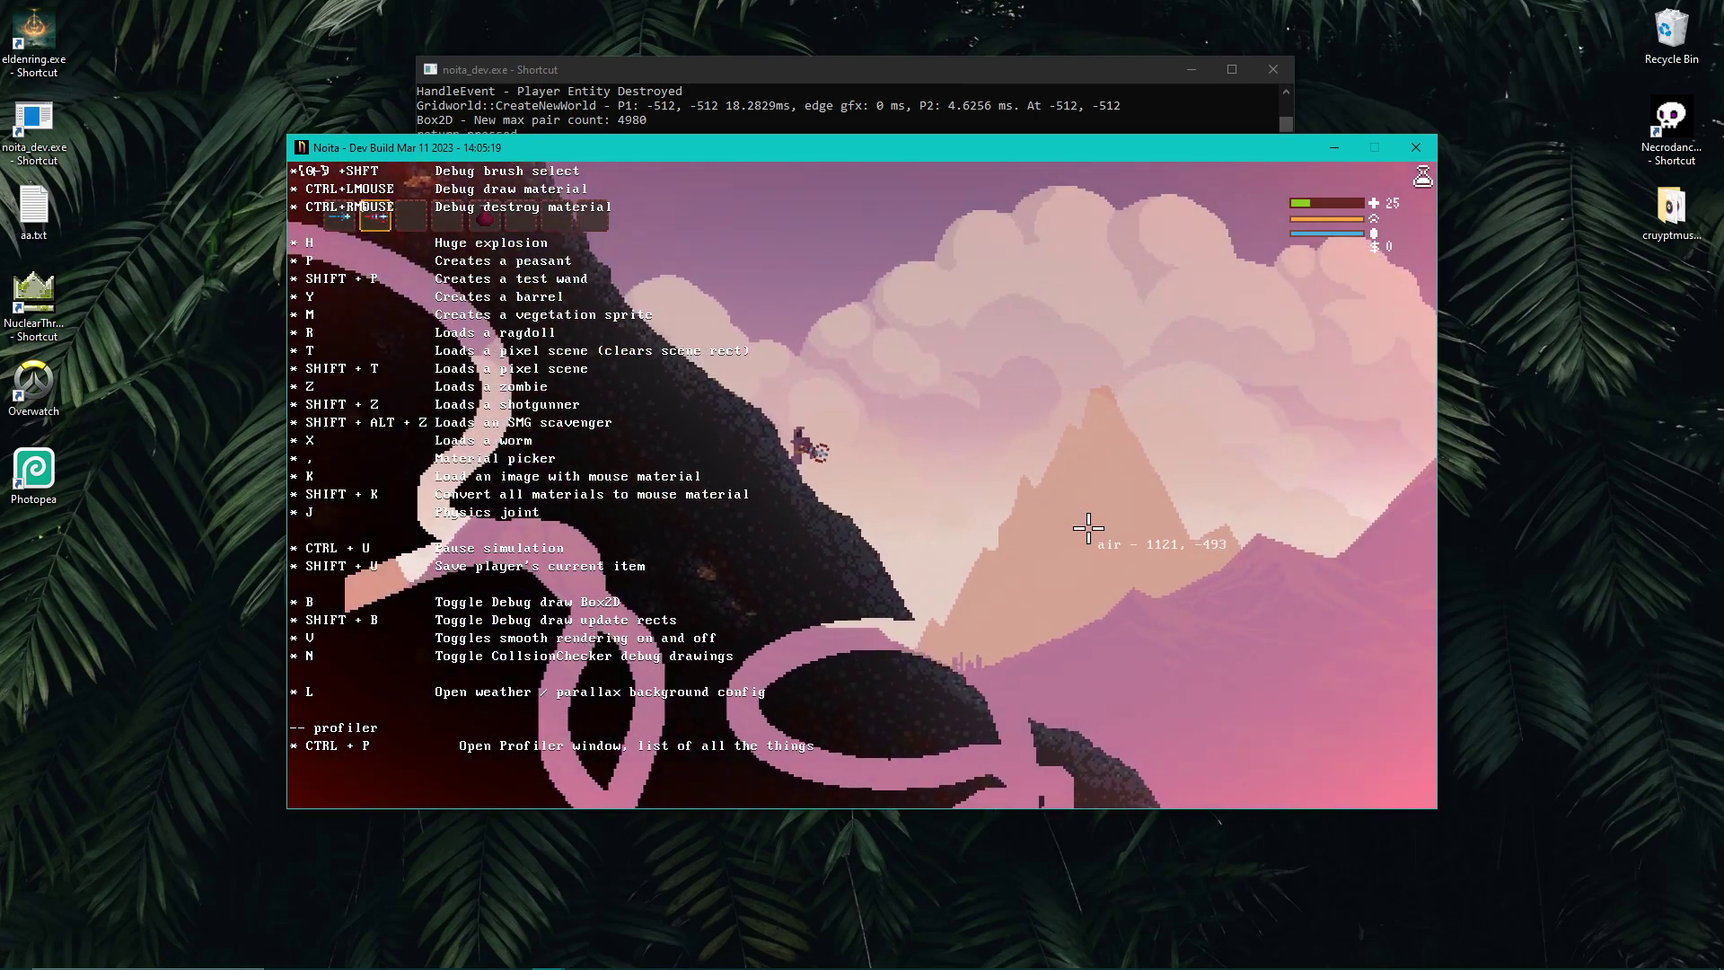
# Choose the ice_glass material from the solid materials and place a square block of it in the open sky beside the slope
pyautogui.press('Tab')
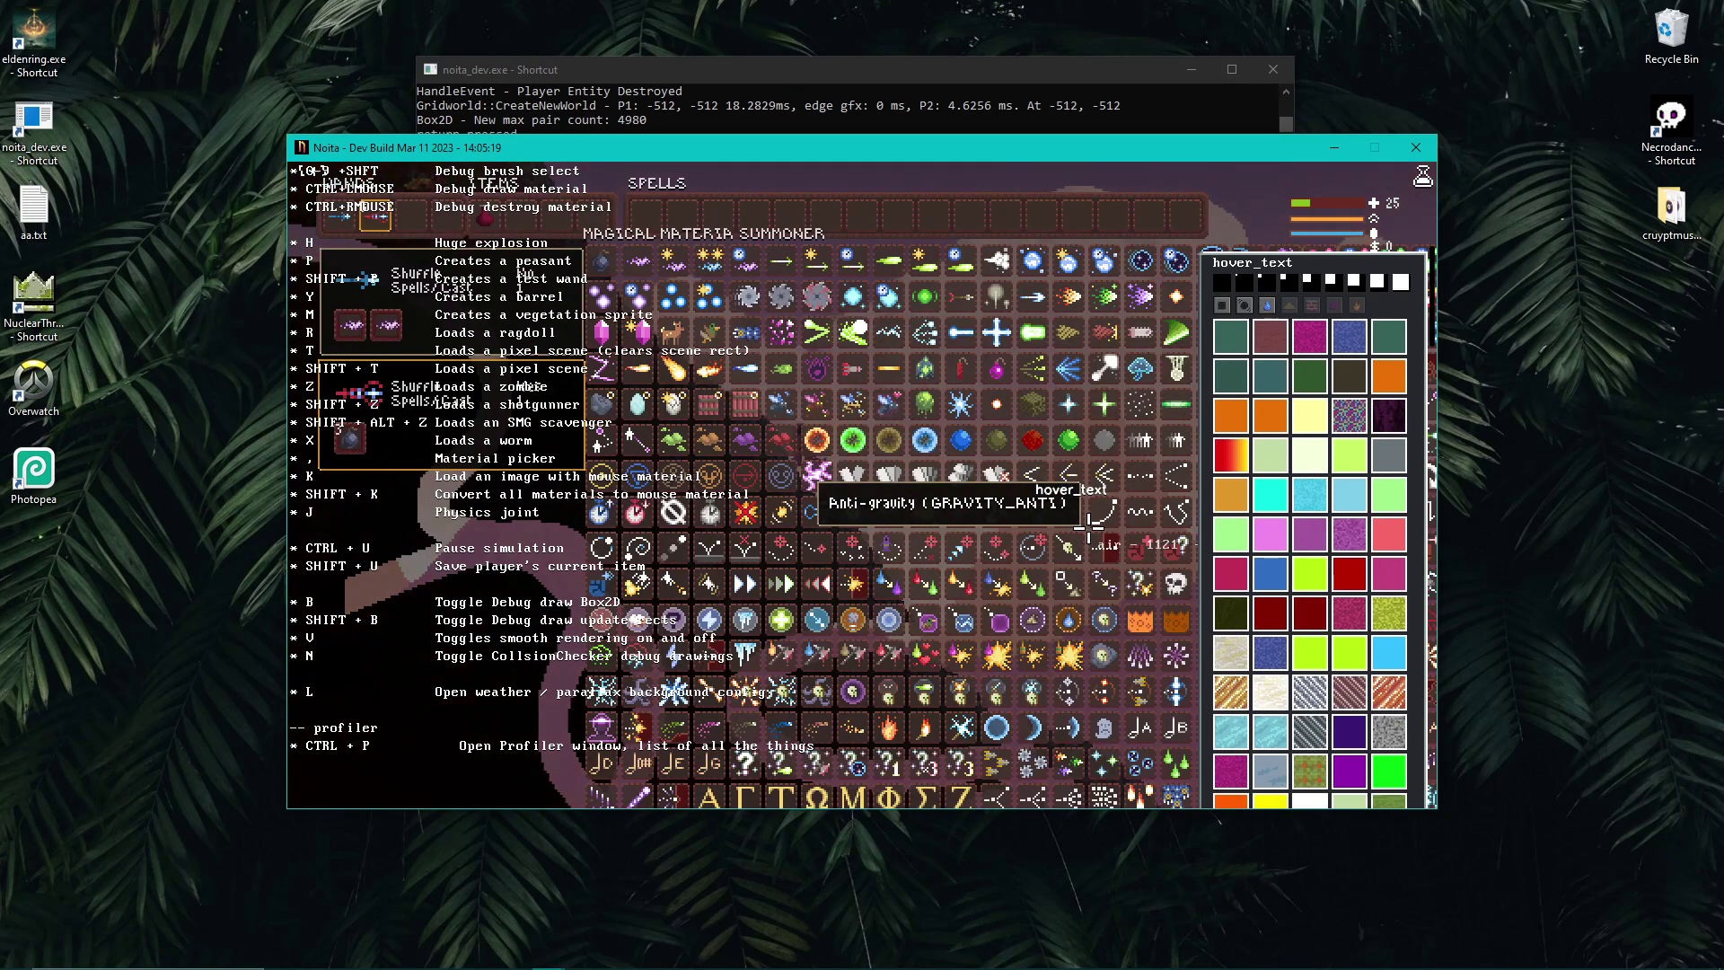
pyautogui.press('Tab')
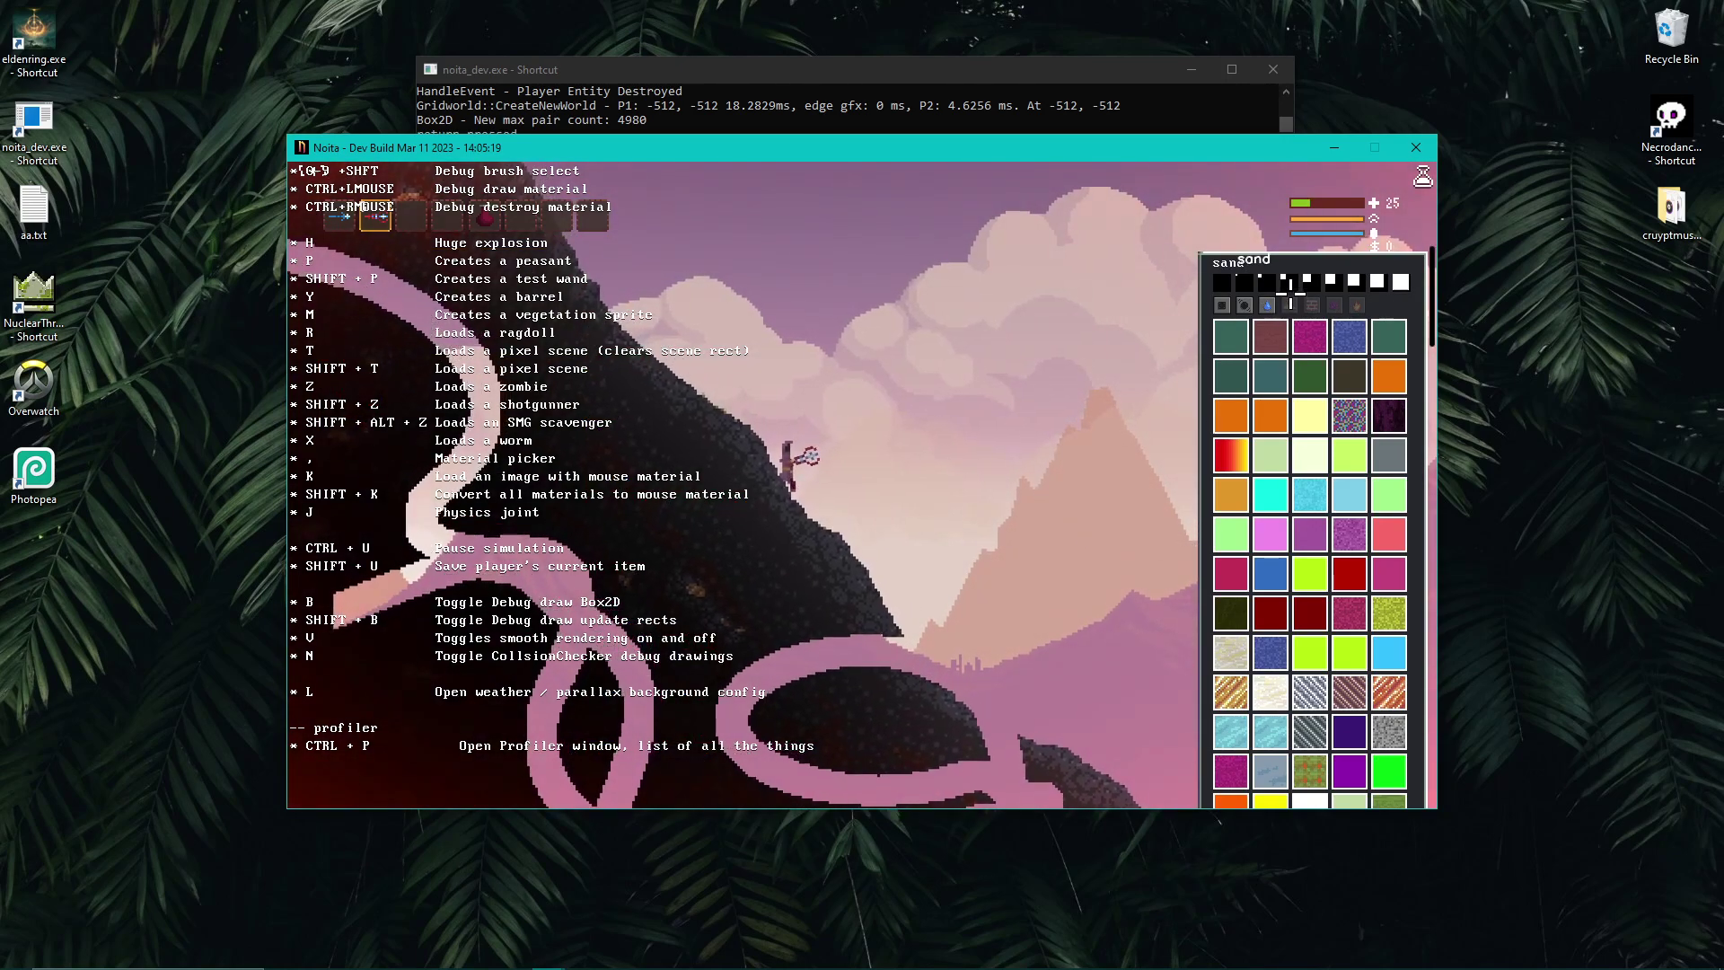
pyautogui.click(1315, 304)
pyautogui.click(1267, 306)
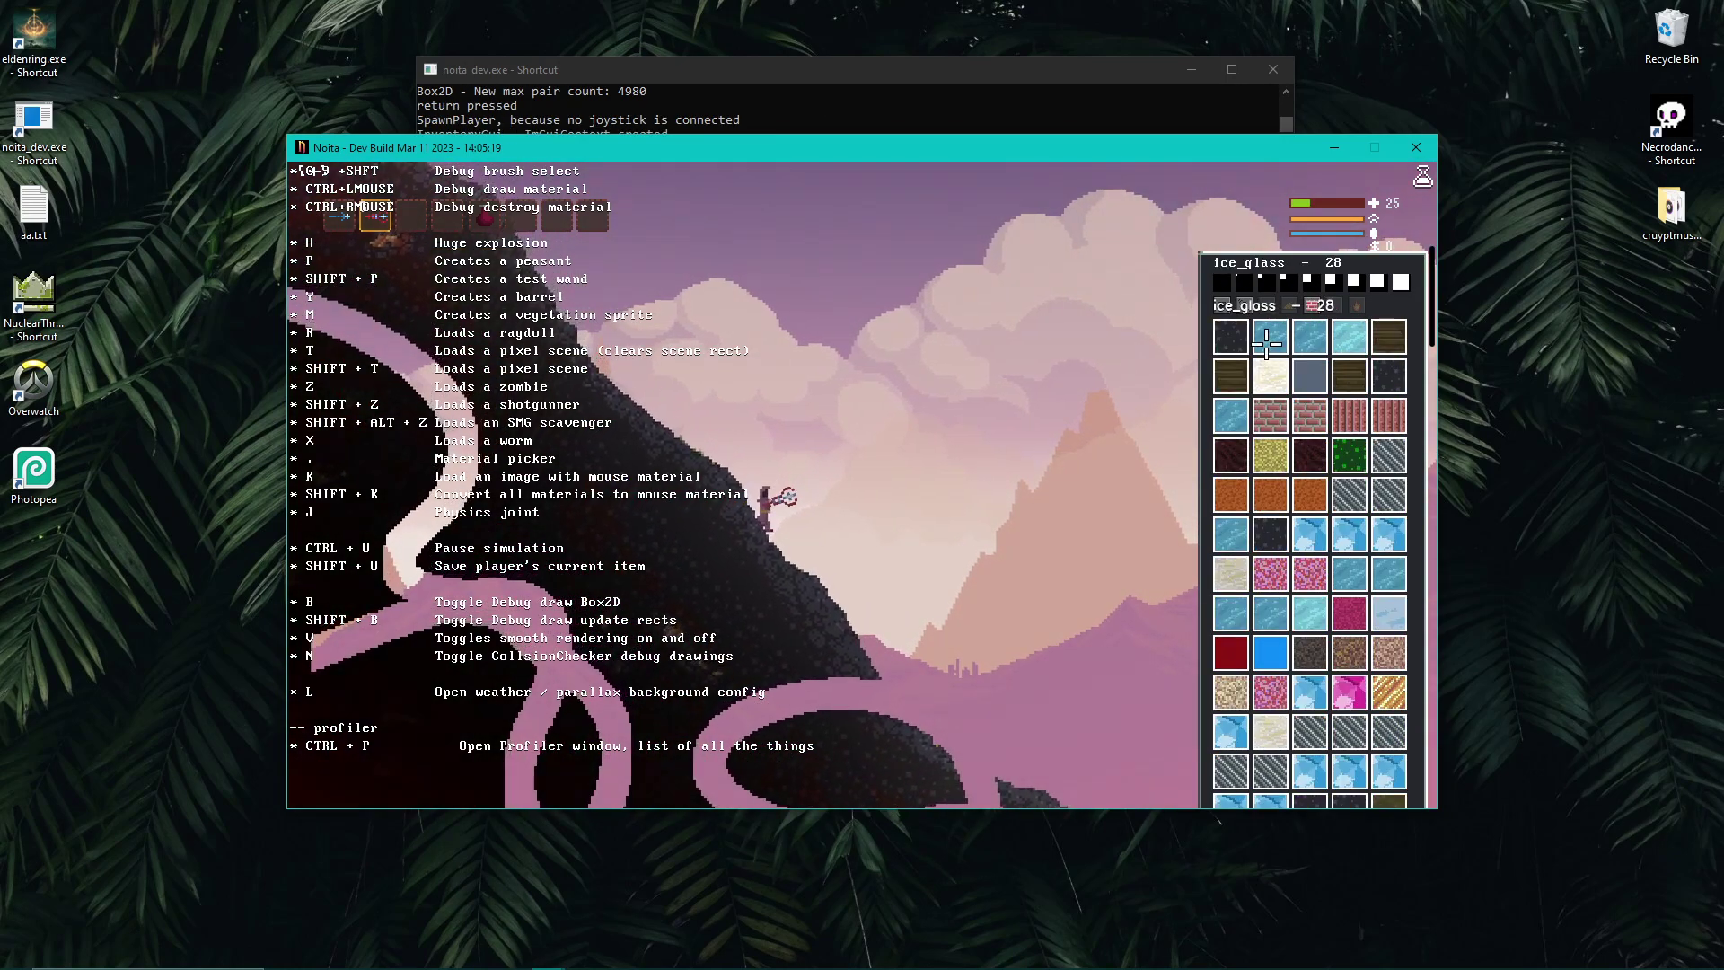
pyautogui.click(970, 344)
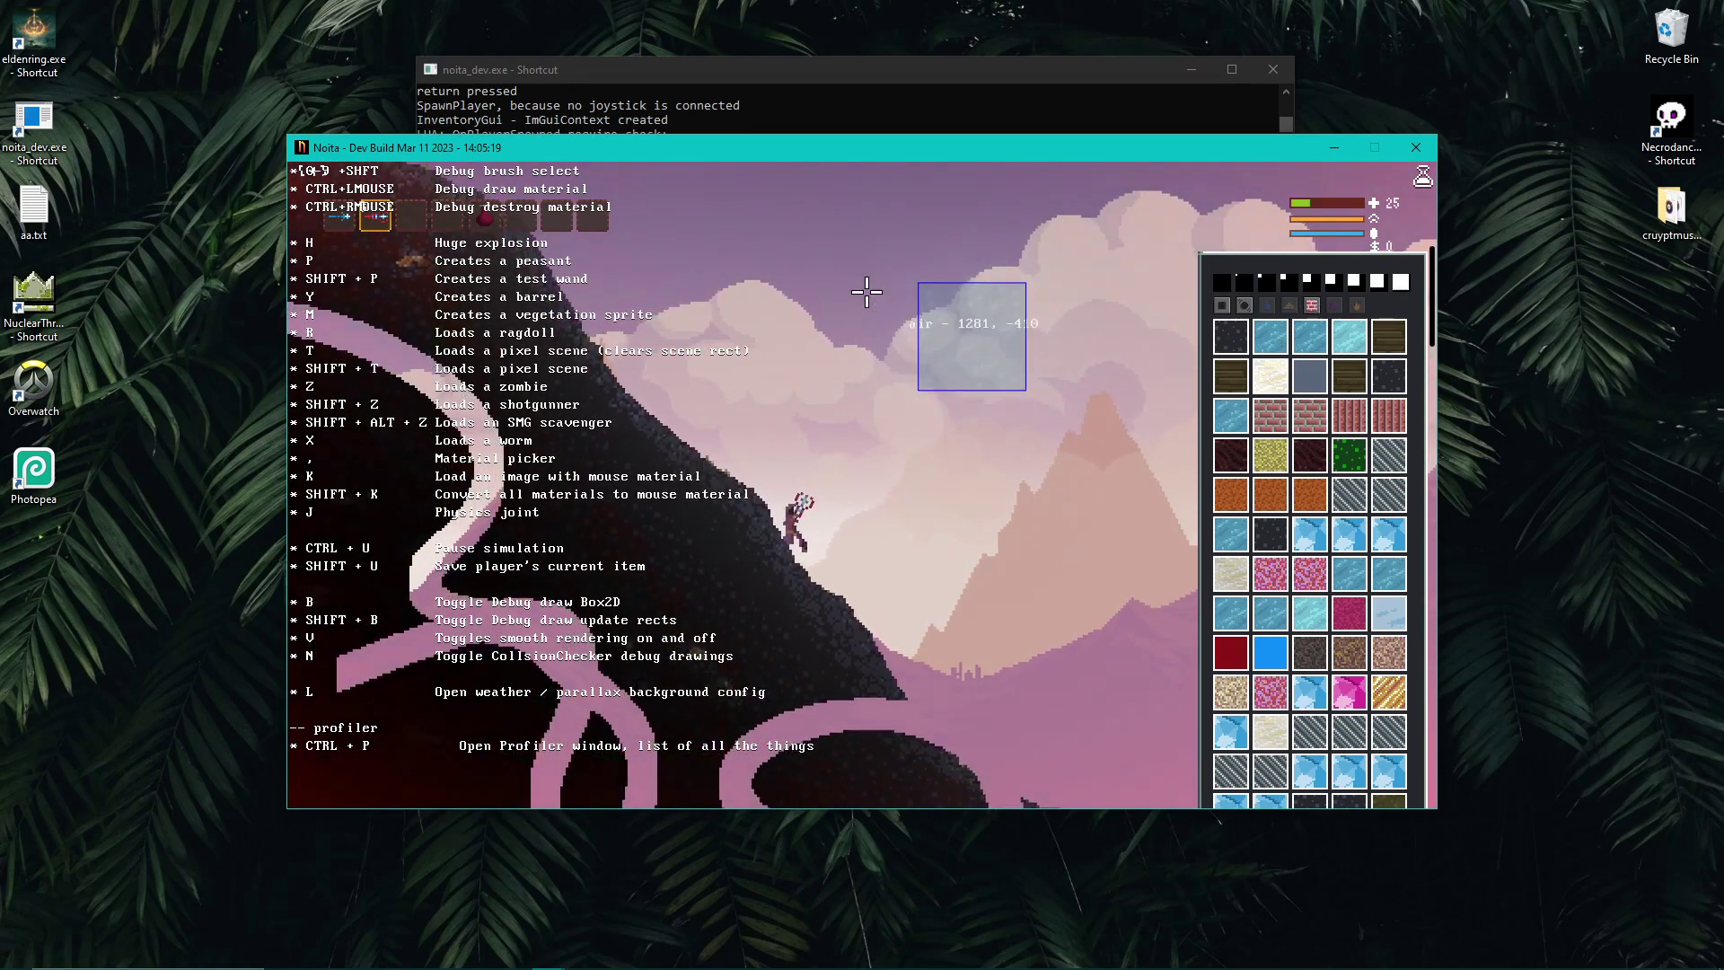
# Fly the player onto the floating ice_glass block and break pieces off it with the first wand
pyautogui.press('w')
pyautogui.press('d')
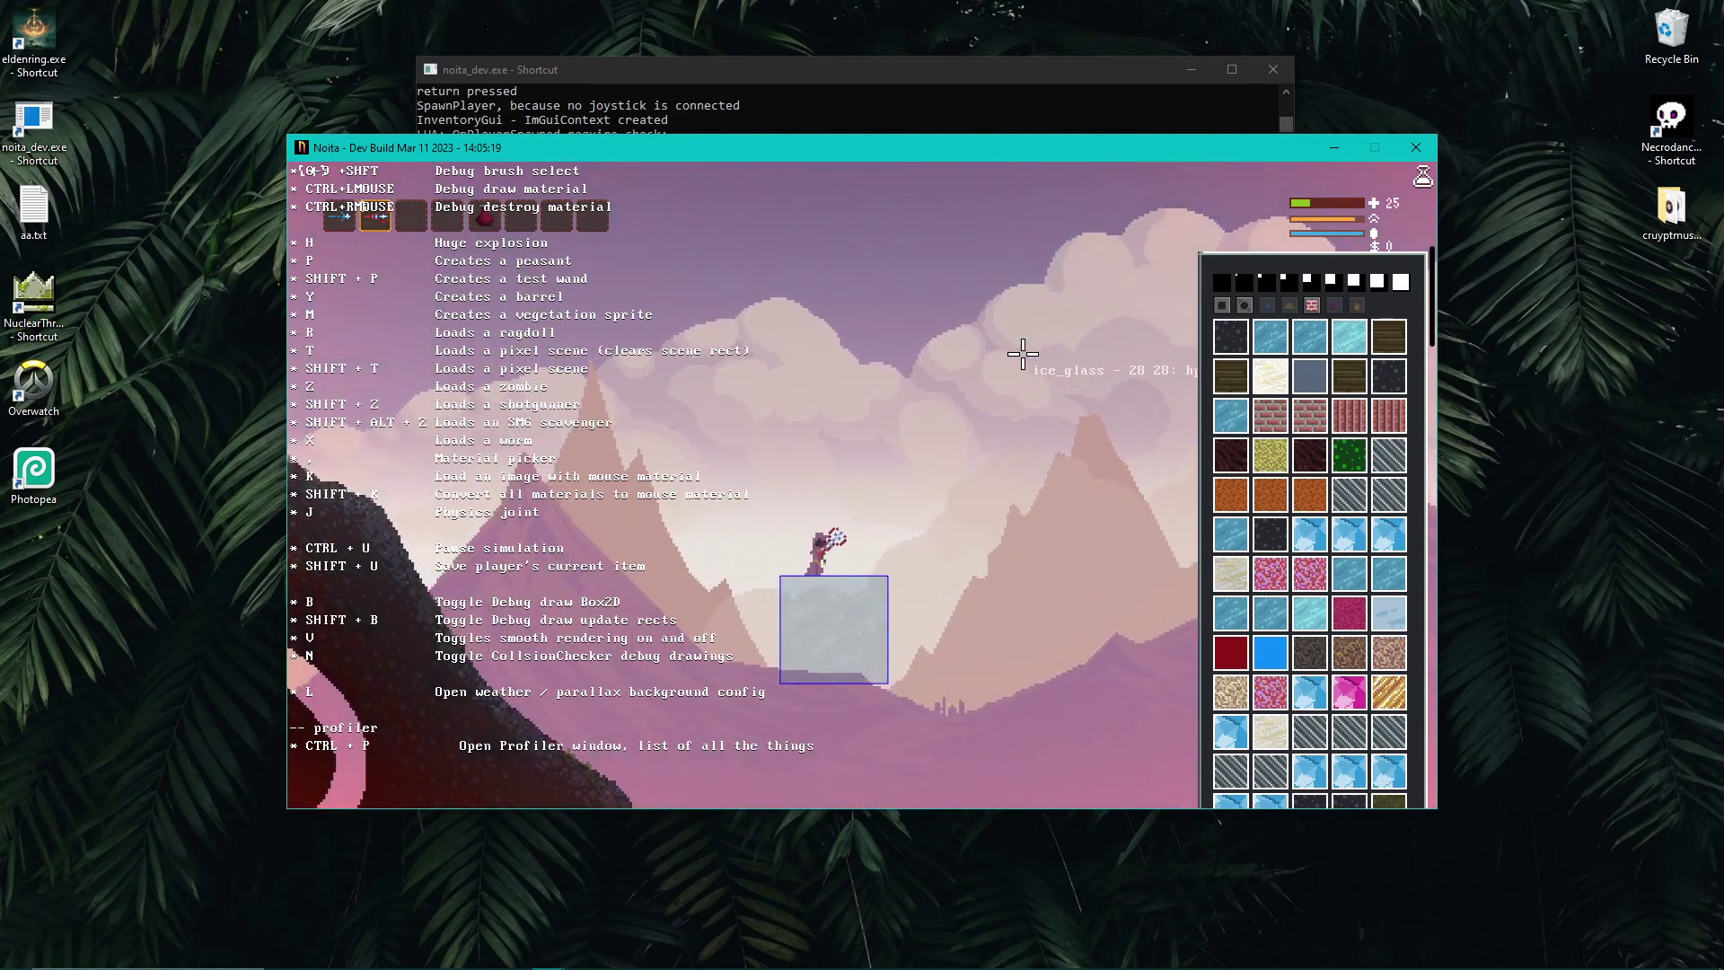
pyautogui.press('1')
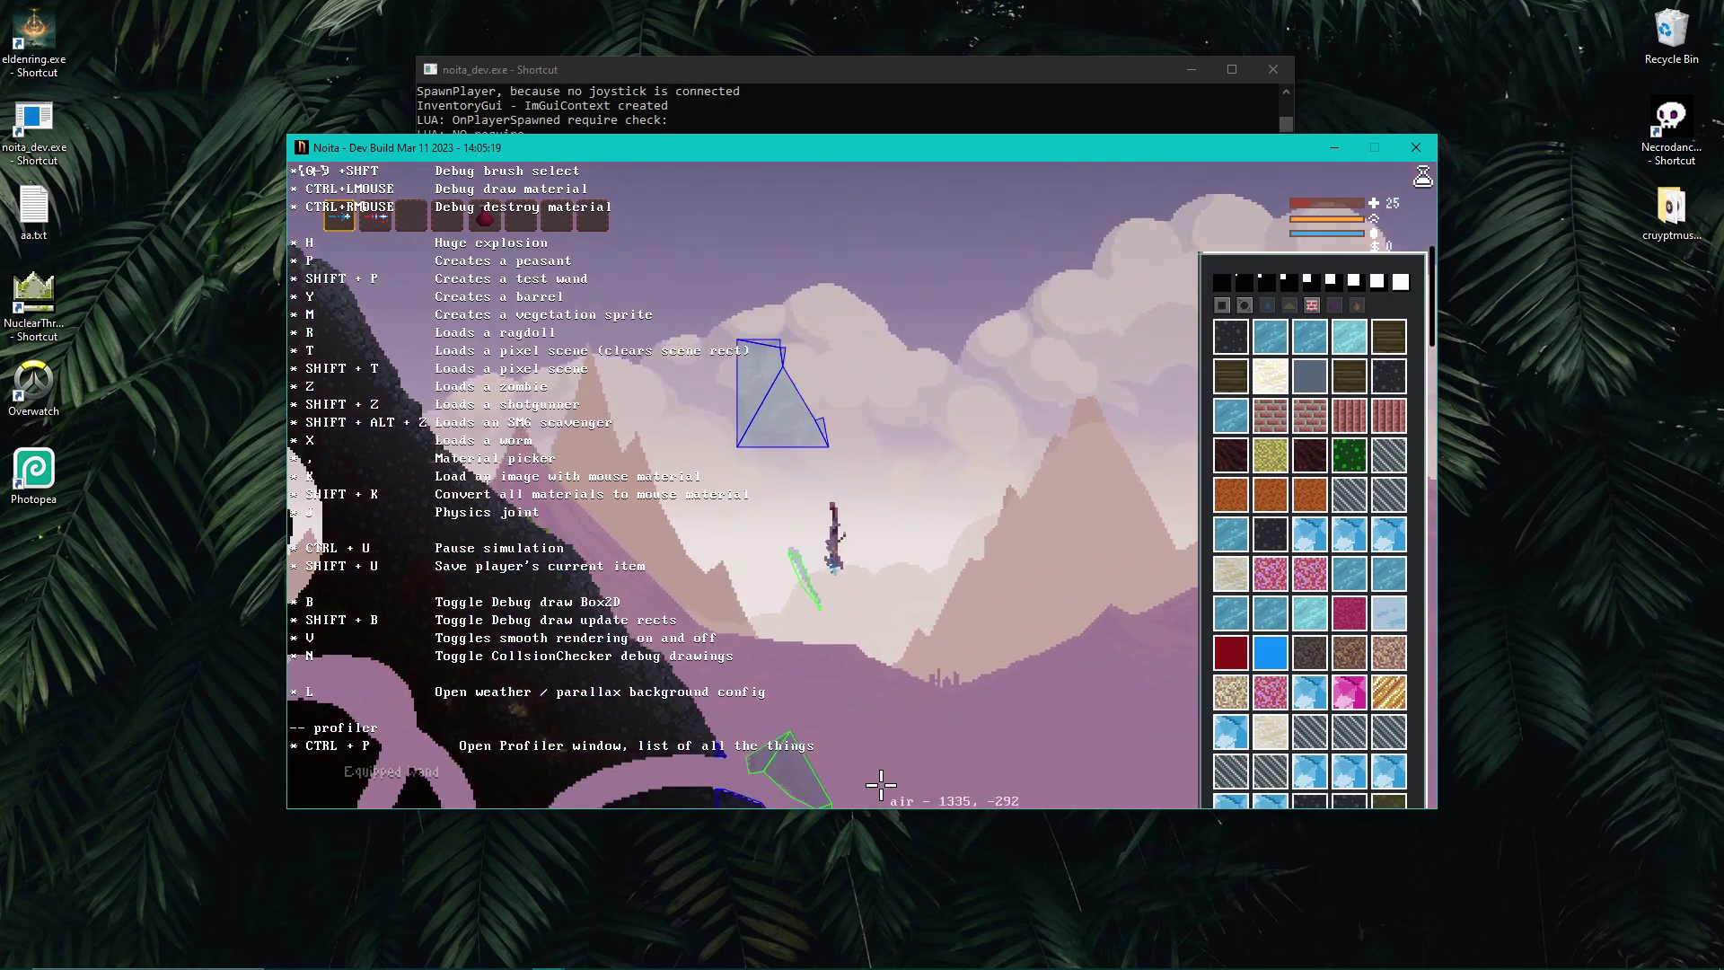
# Fly the player from the mountain slope back up above the broken ice_glass block
pyautogui.press('t')
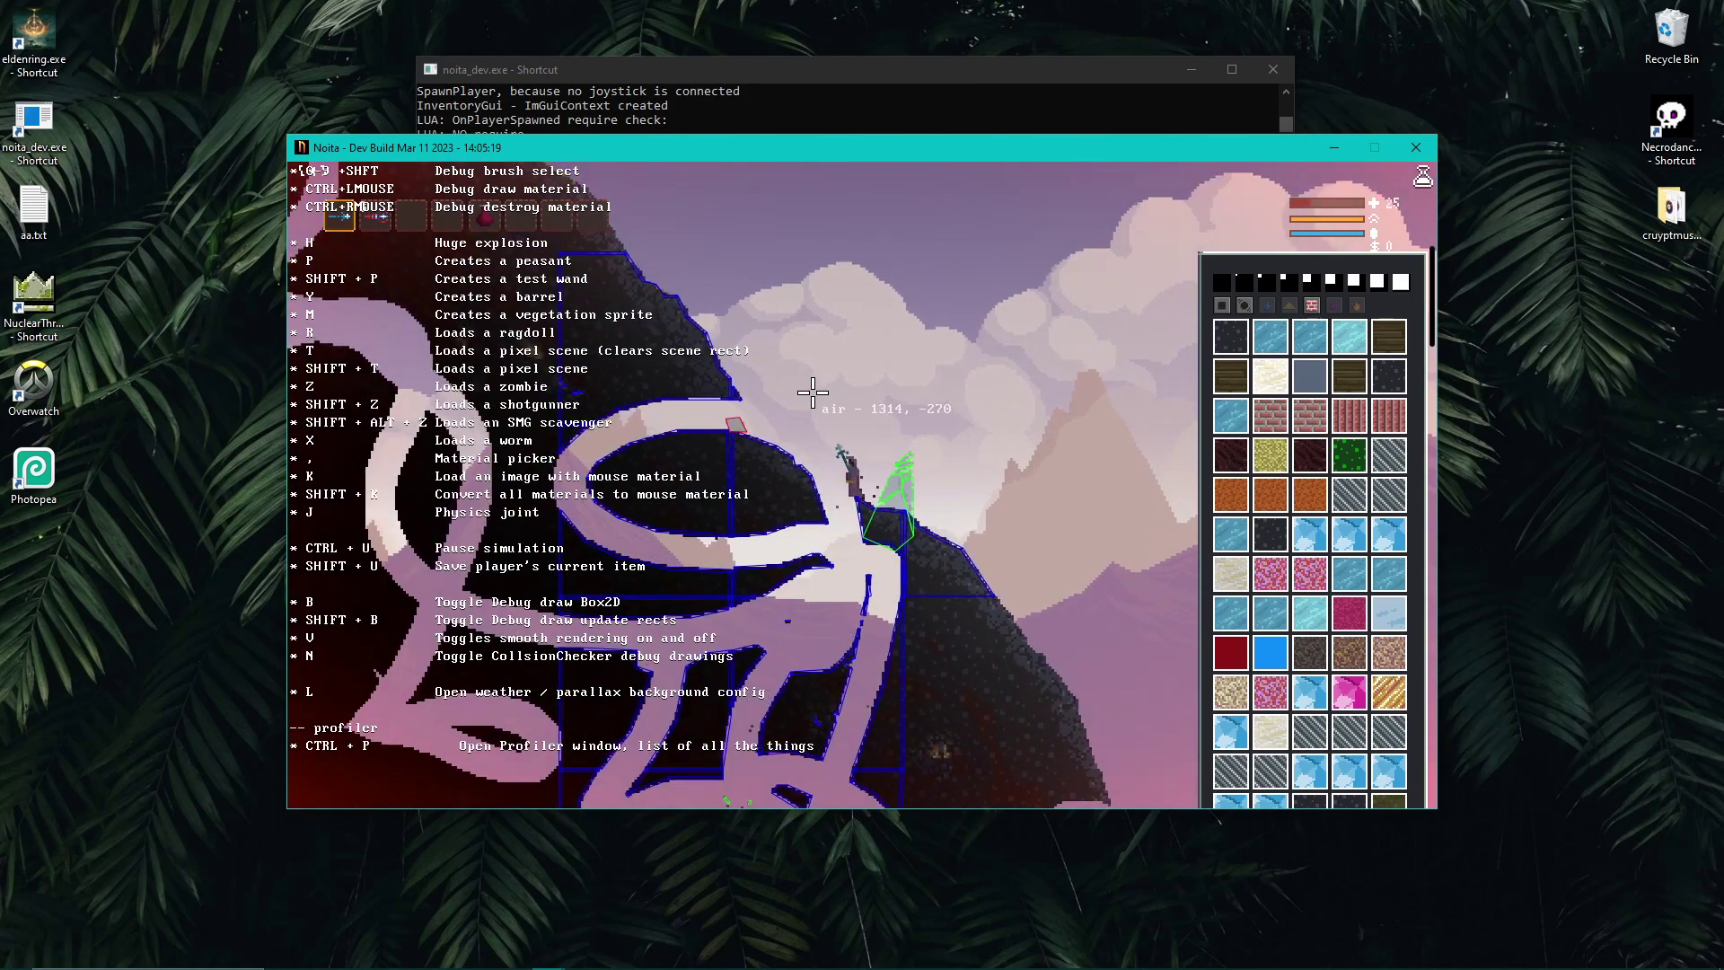
pyautogui.press('w')
pyautogui.press('a')
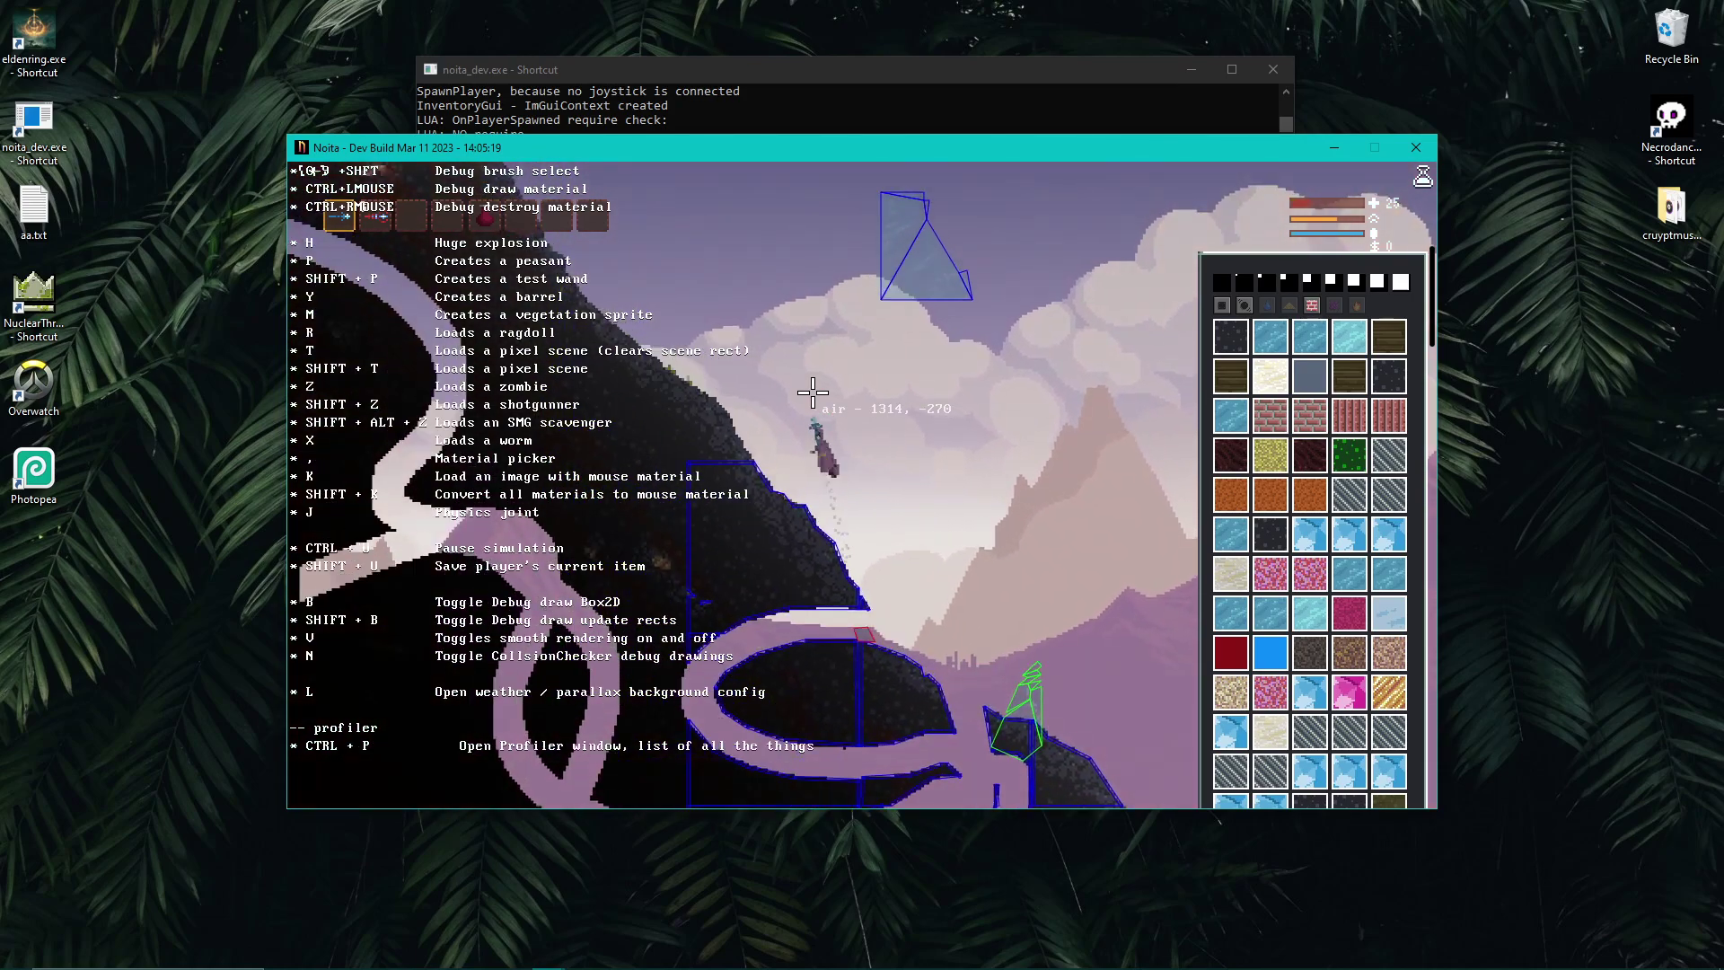
pyautogui.press('w')
pyautogui.press('d')
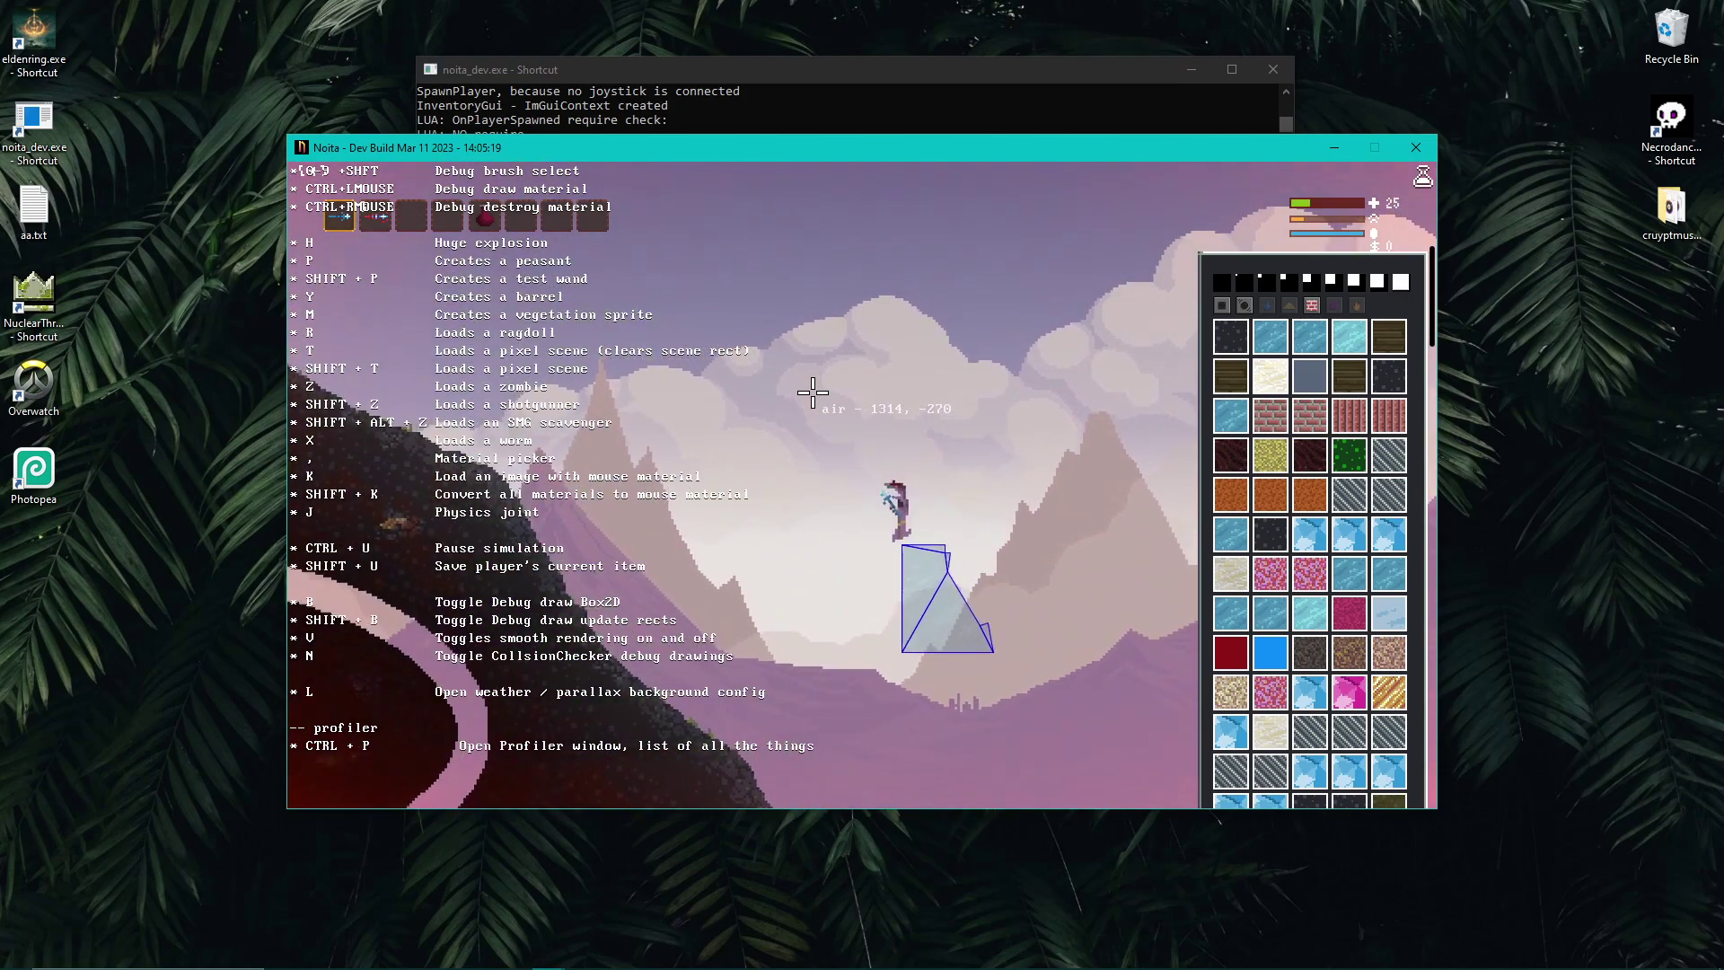